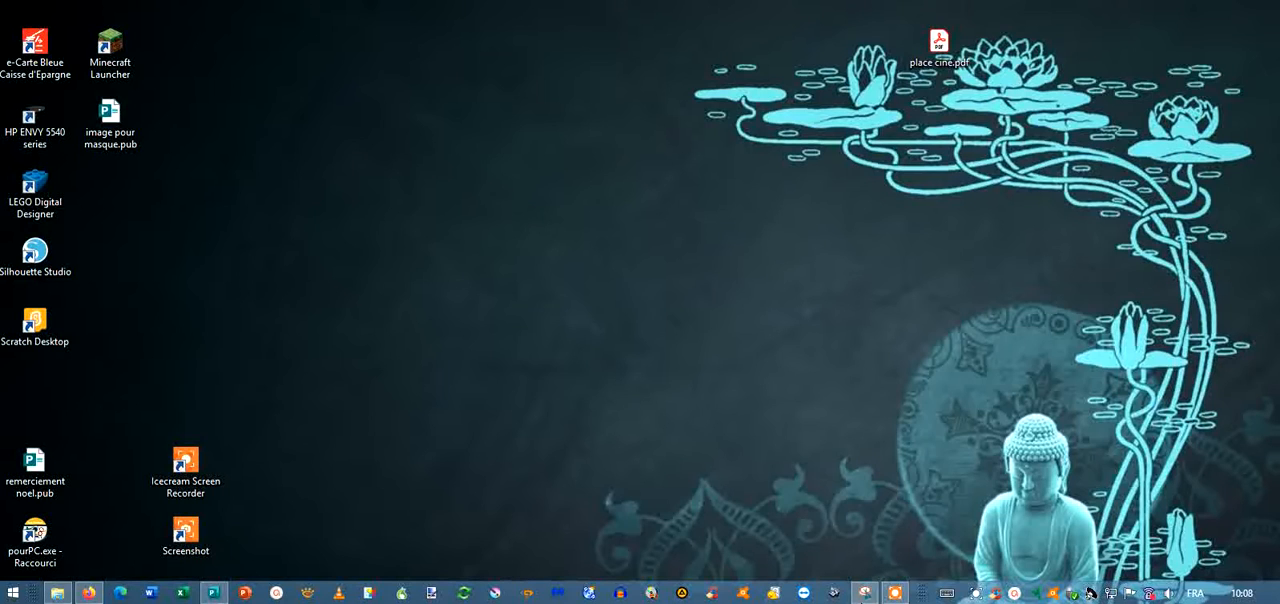
Bring up the Snipping Tool and Icecream Screen Recorder windows for viewing and minimize both.
click(866, 594)
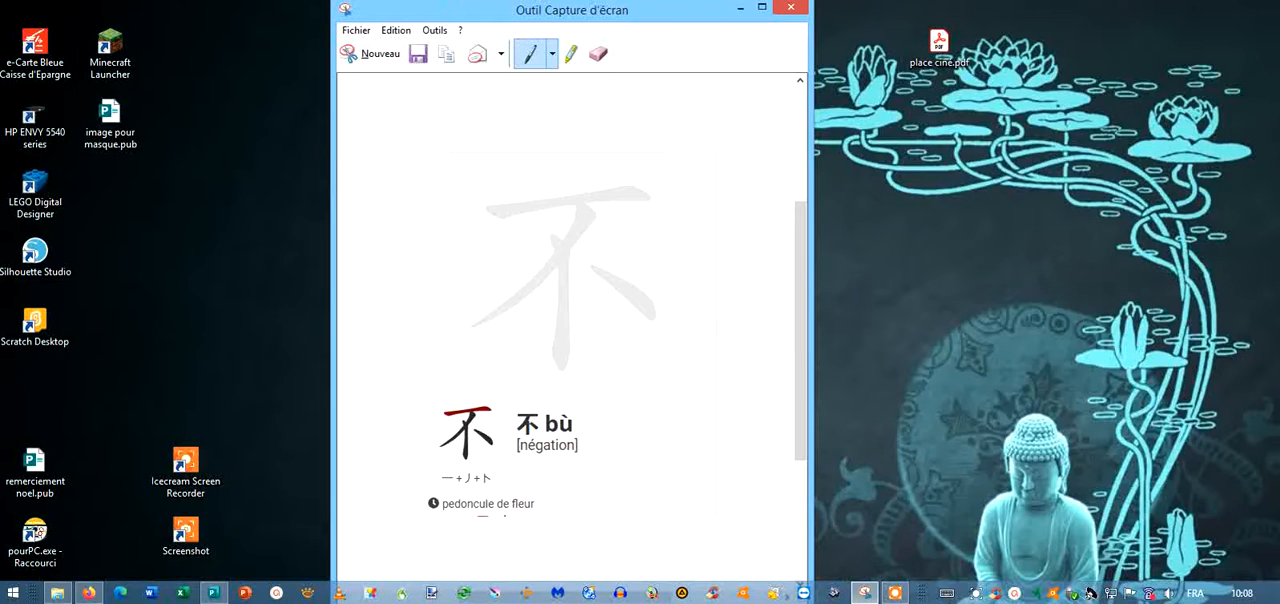
click(898, 597)
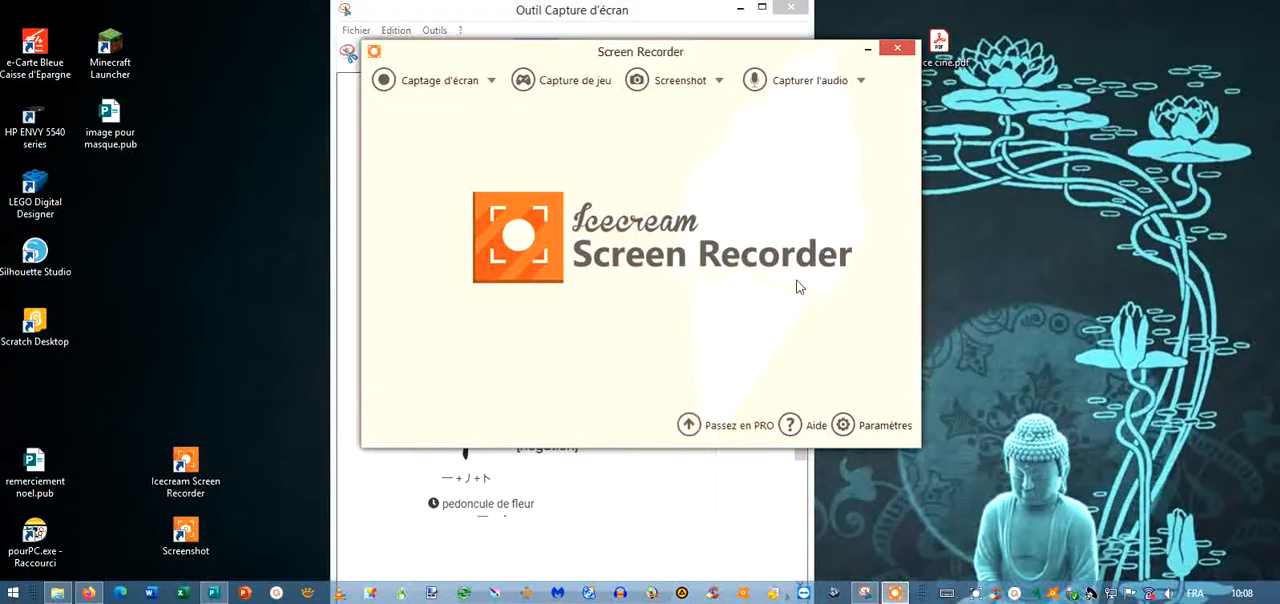
click(872, 52)
click(740, 8)
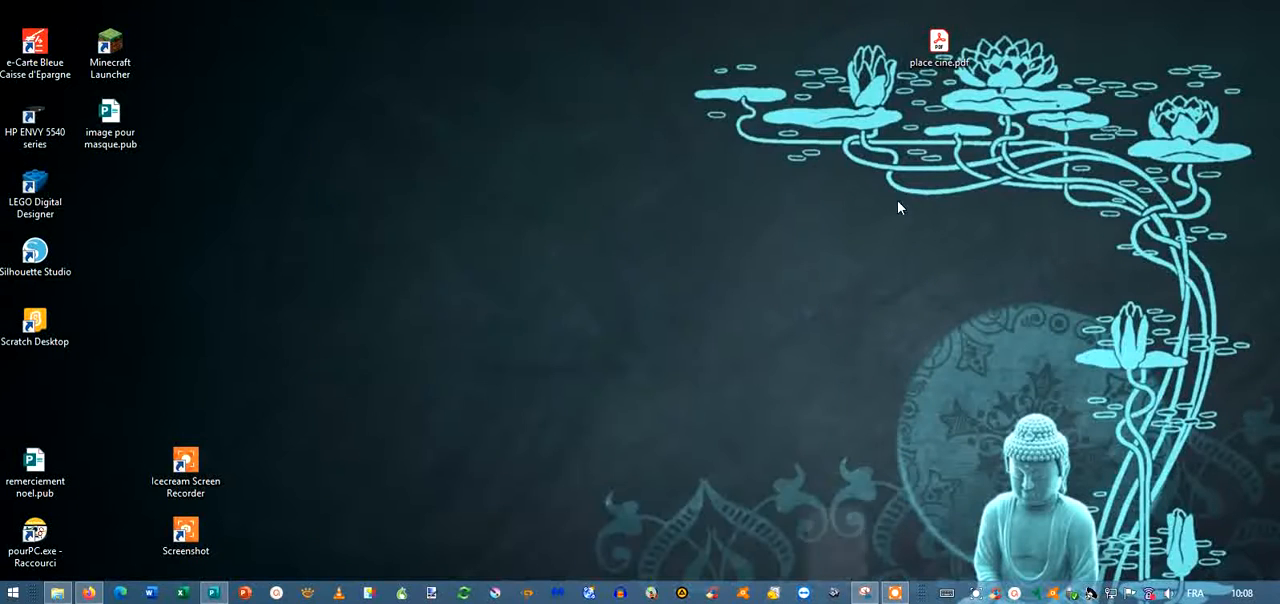
mouse_move(220, 597)
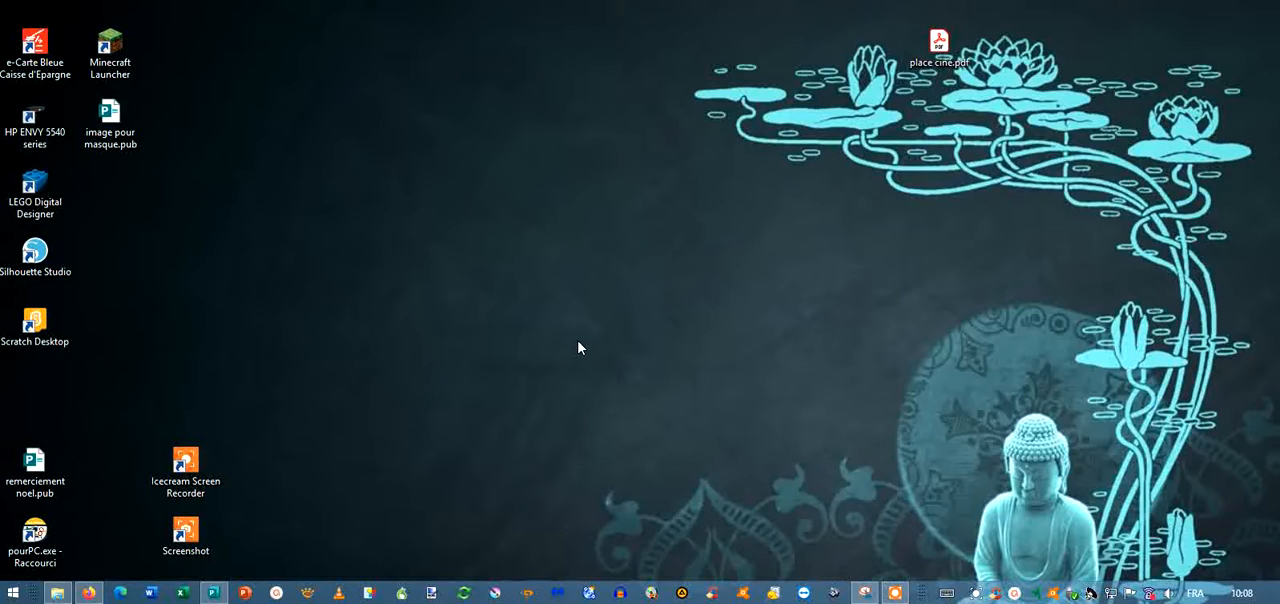
Switch to the untitled Genially in Firefox and add the title page from the existing creation Métalo encodage "in".
click(89, 594)
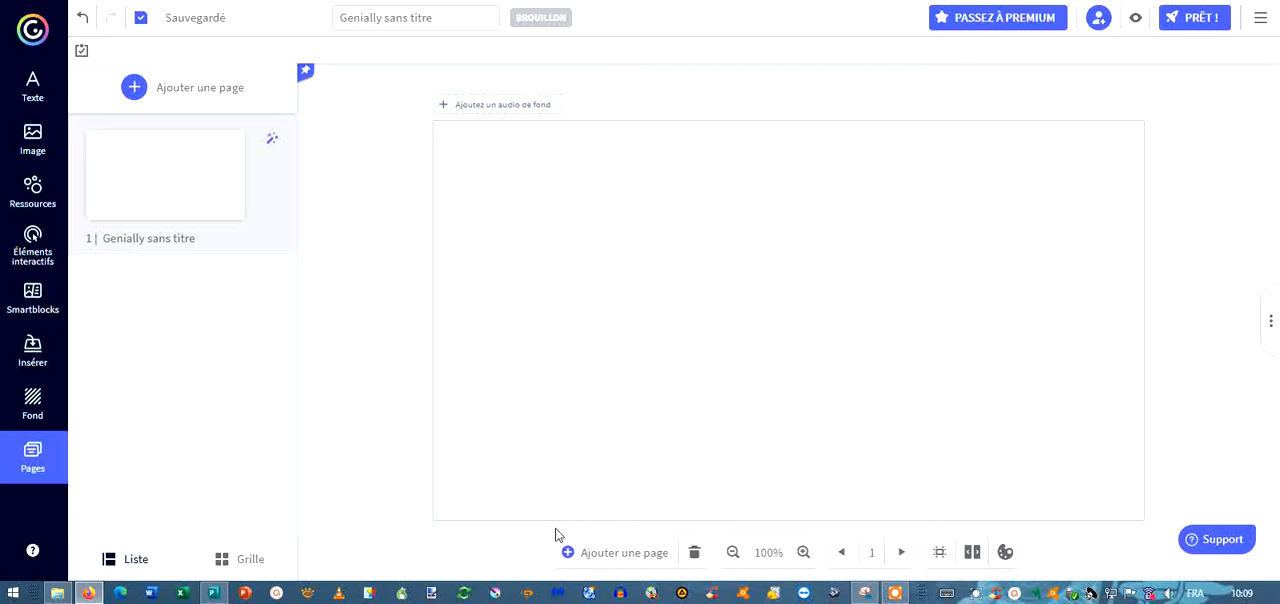
click(625, 554)
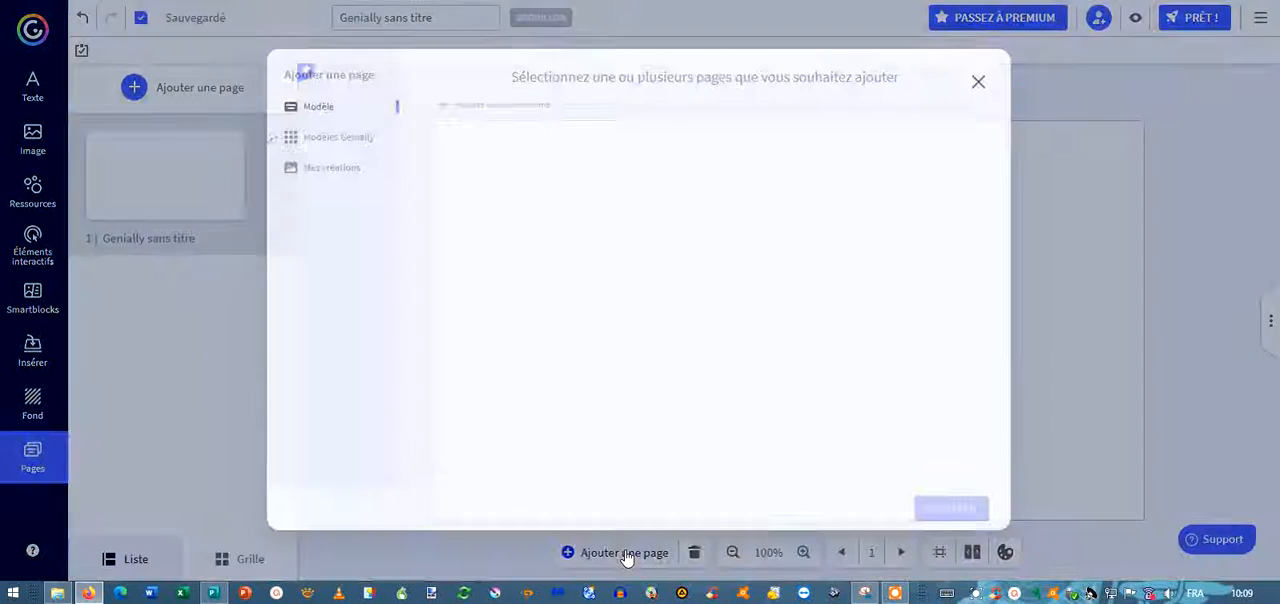
click(352, 176)
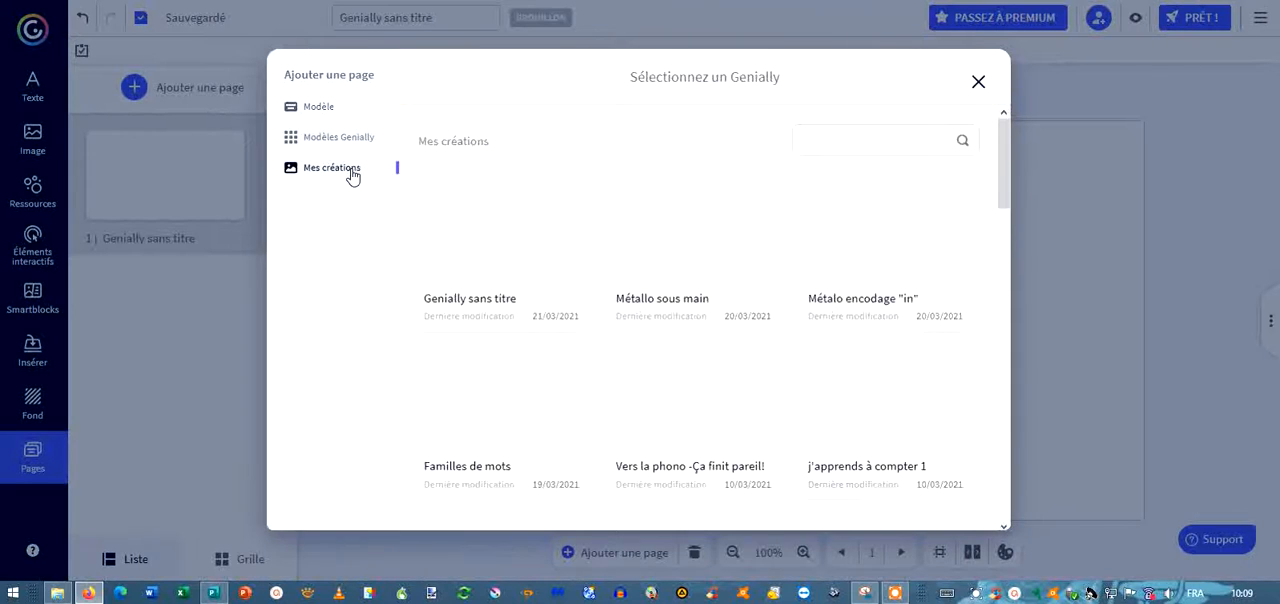
click(930, 264)
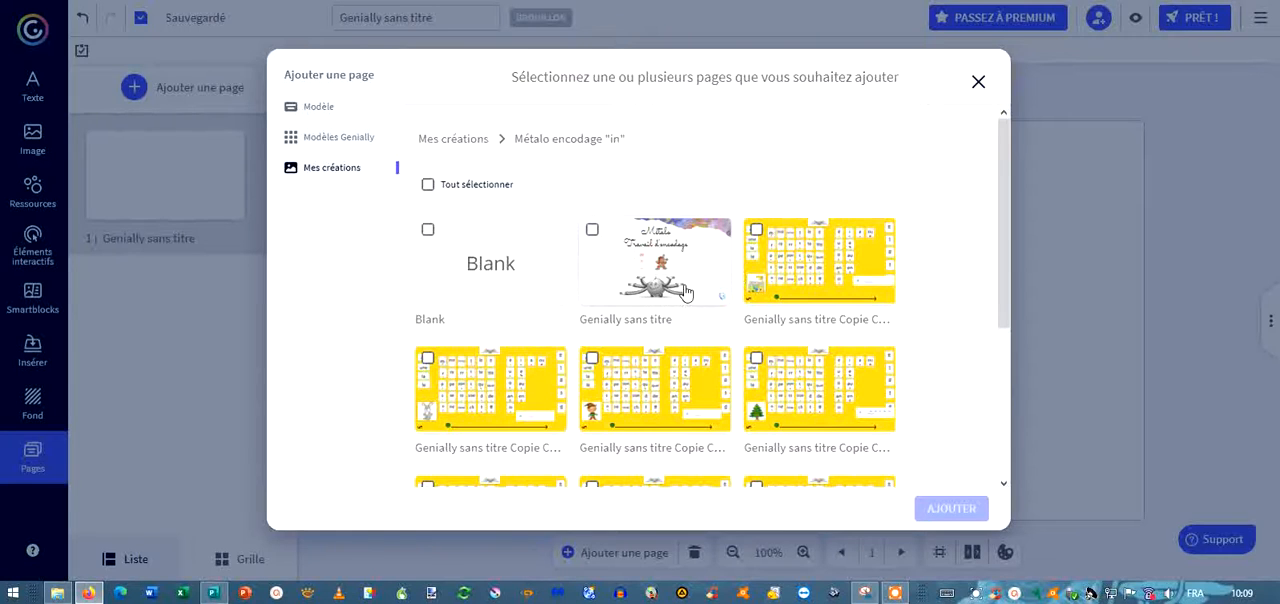
click(592, 231)
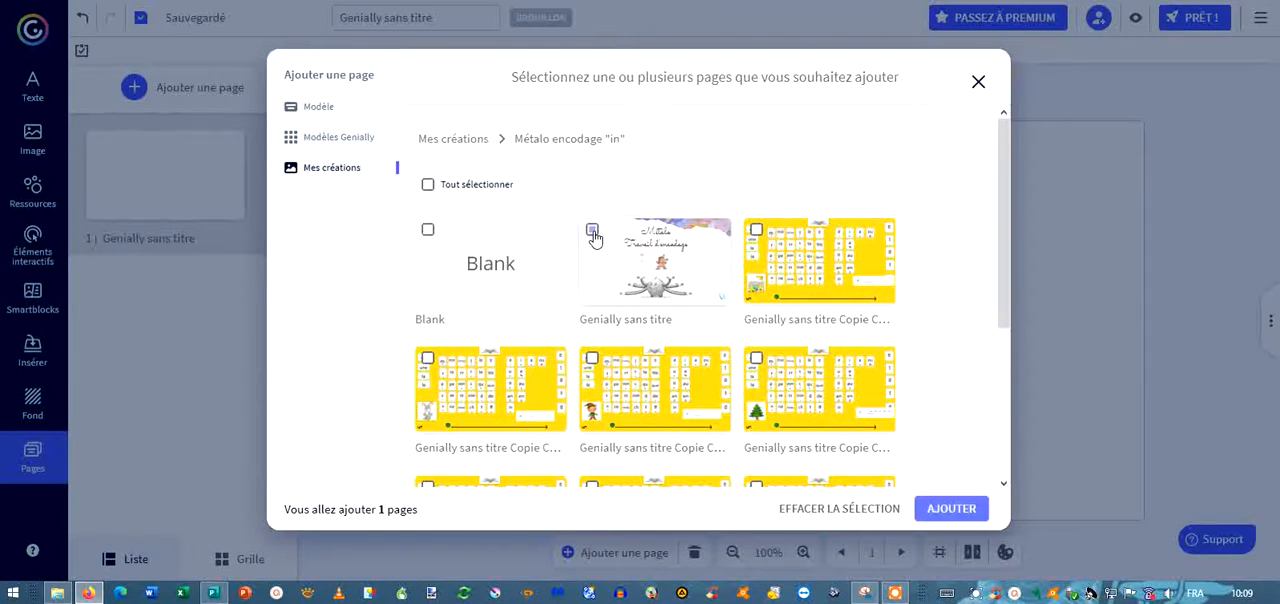
click(952, 510)
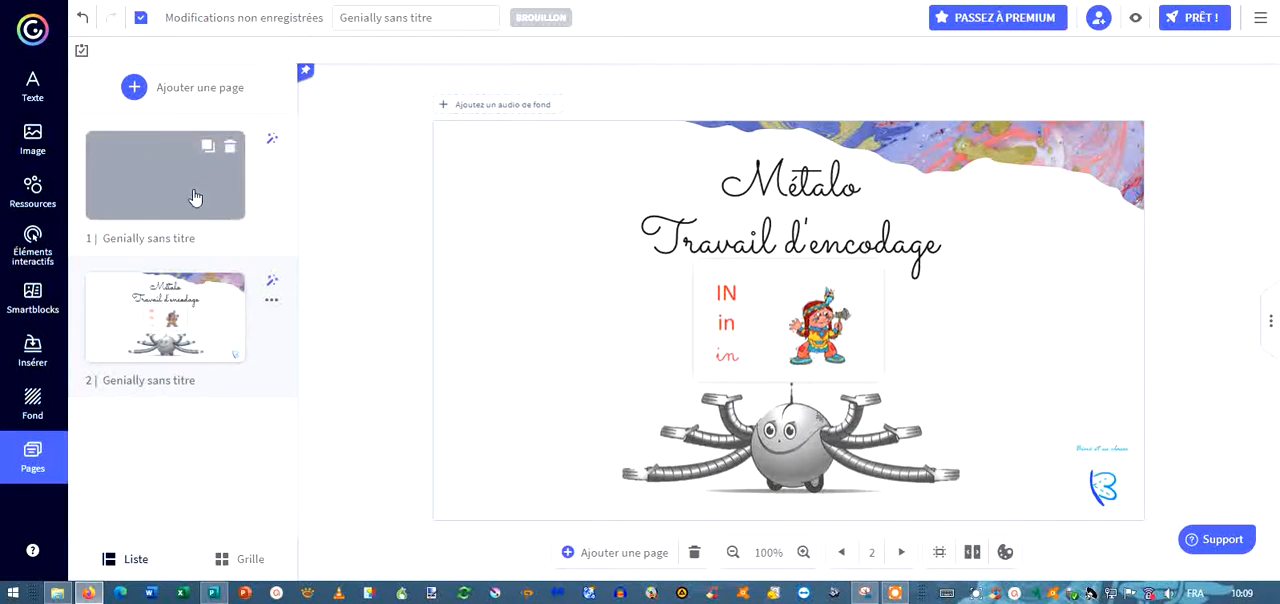
Delete the blank first page and select the "in" picture card on the title page.
click(231, 150)
click(787, 370)
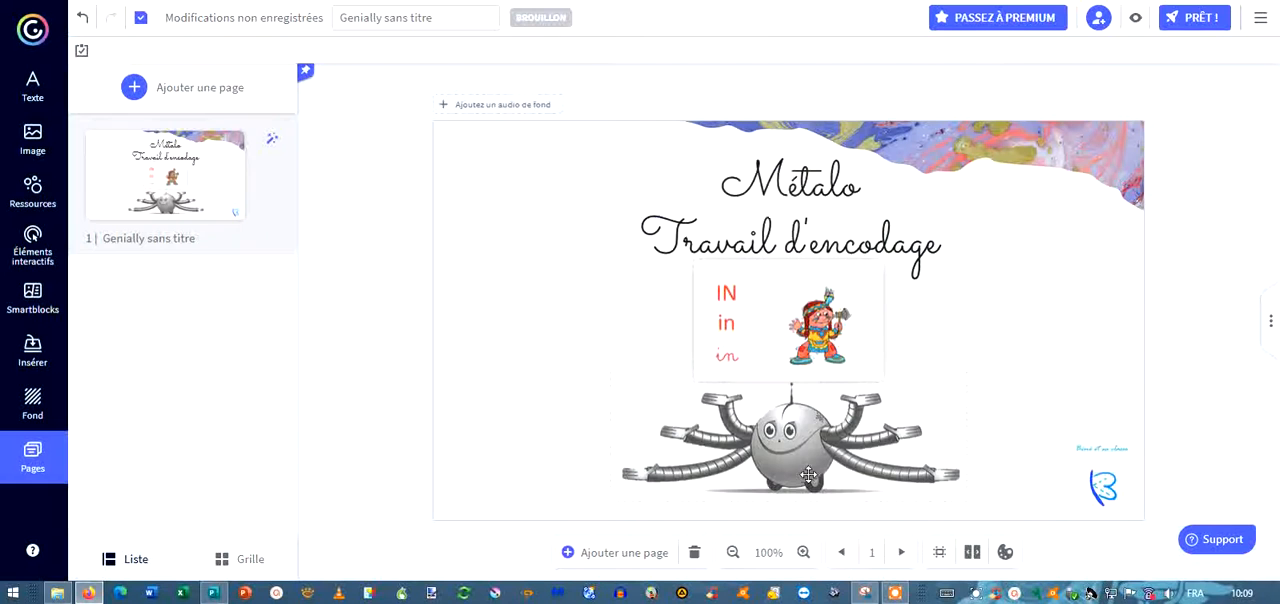
click(855, 331)
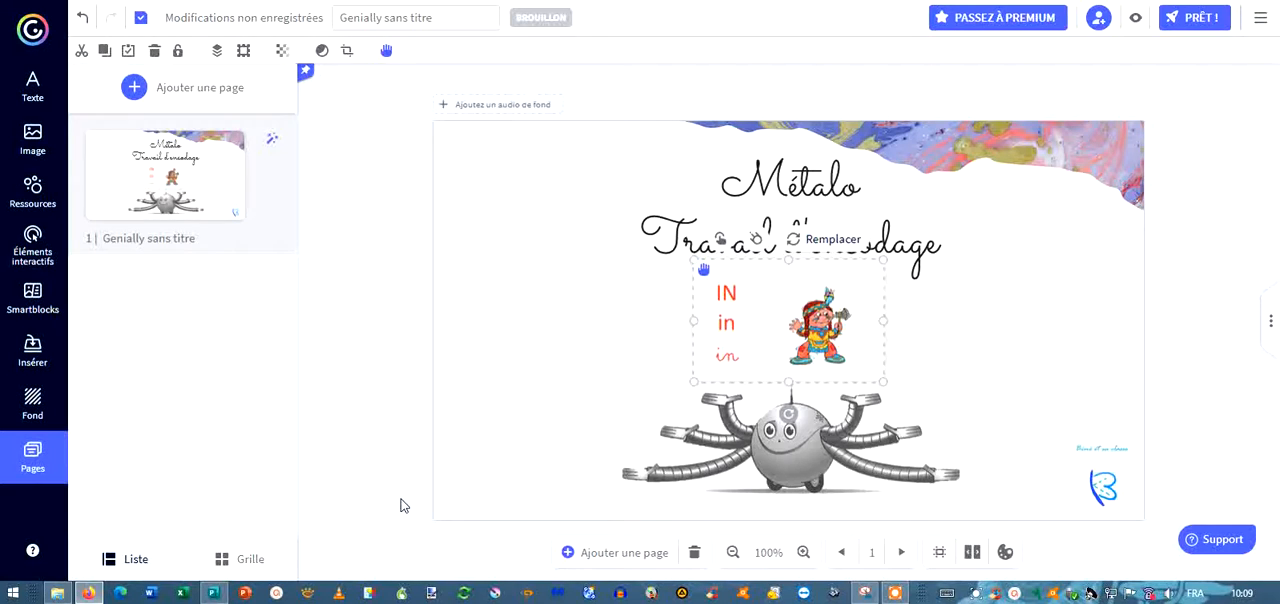
Add the yellow letter-card page from the creation Métallo sous main and delete its separate "a" card beside the arrow.
click(566, 557)
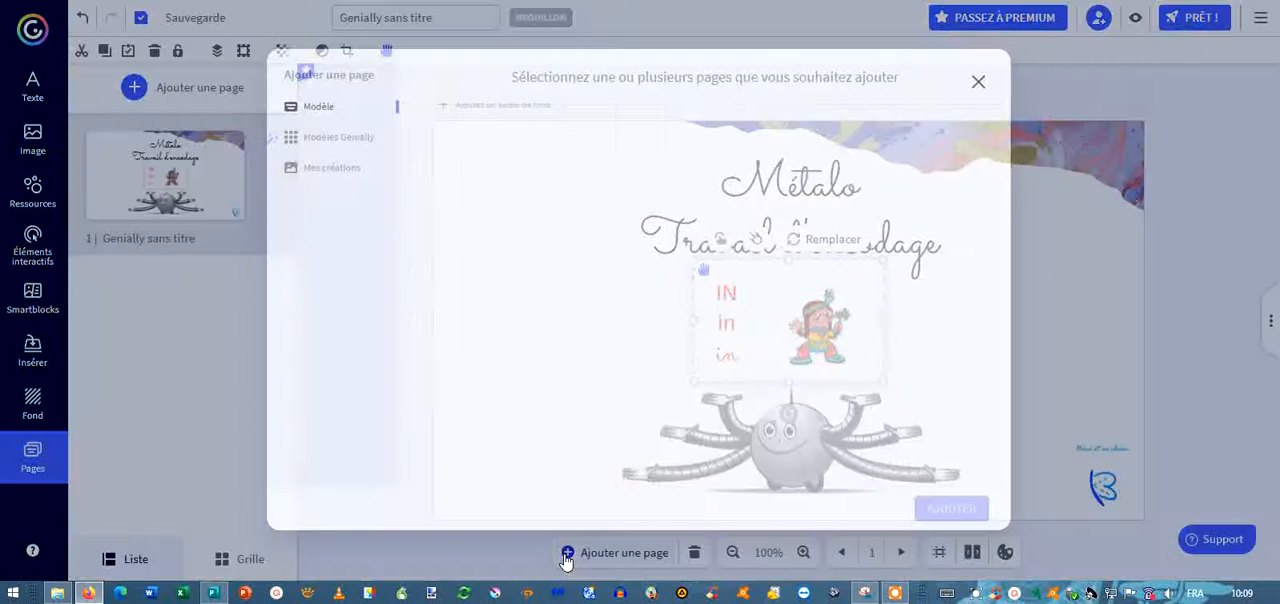
click(335, 170)
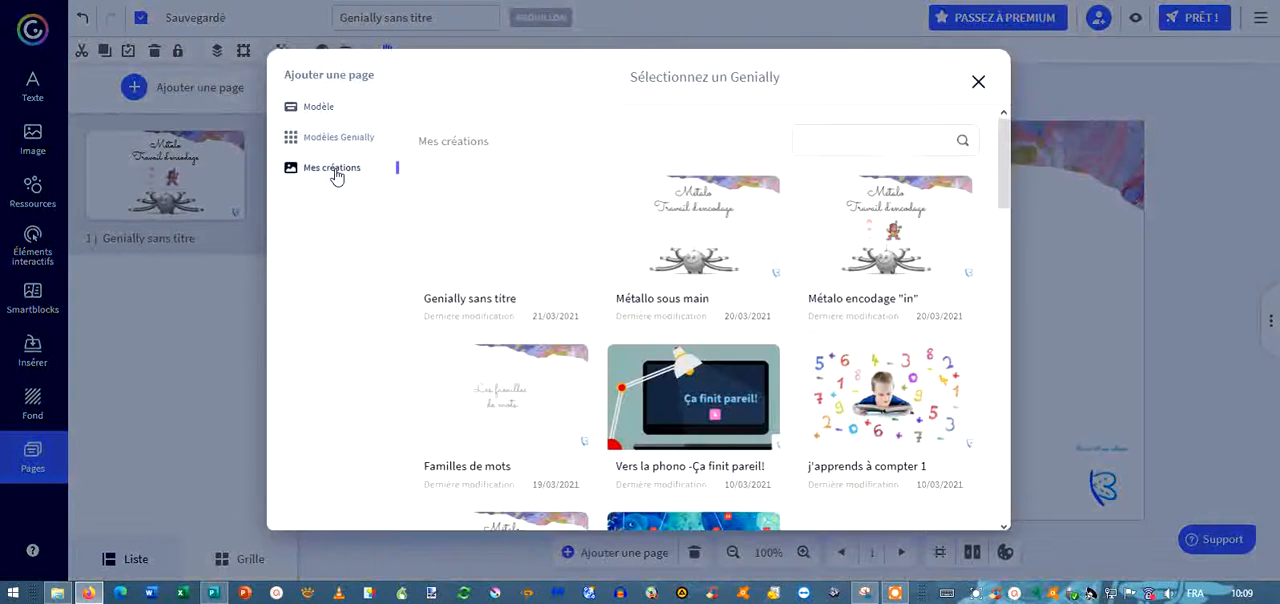
click(725, 244)
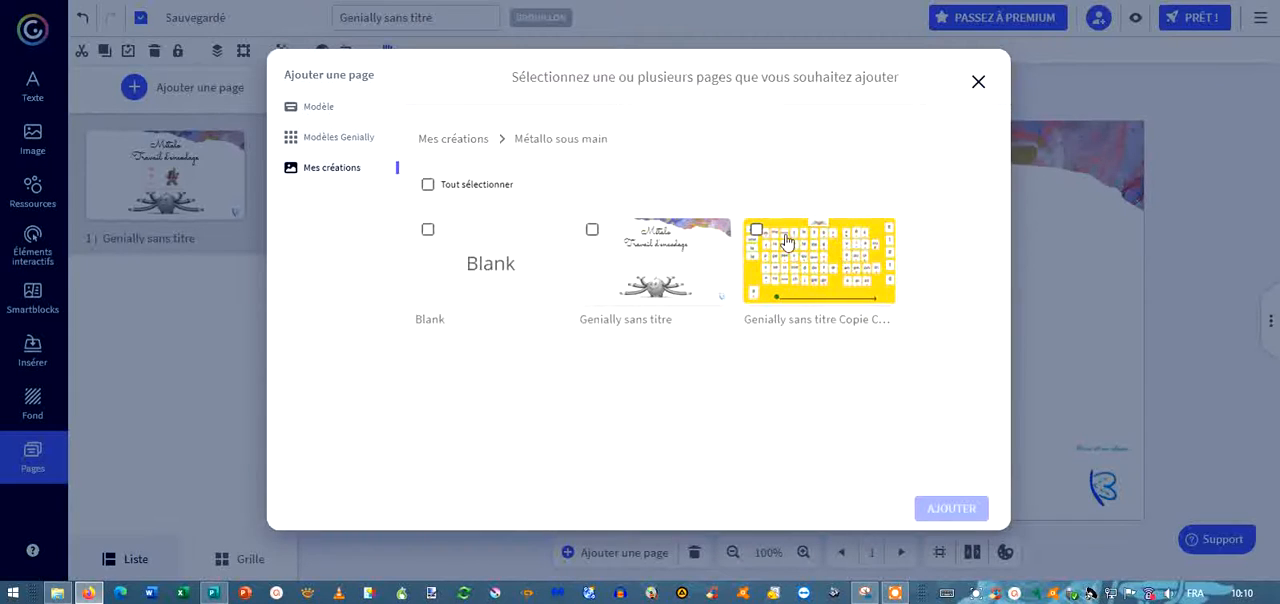
click(757, 231)
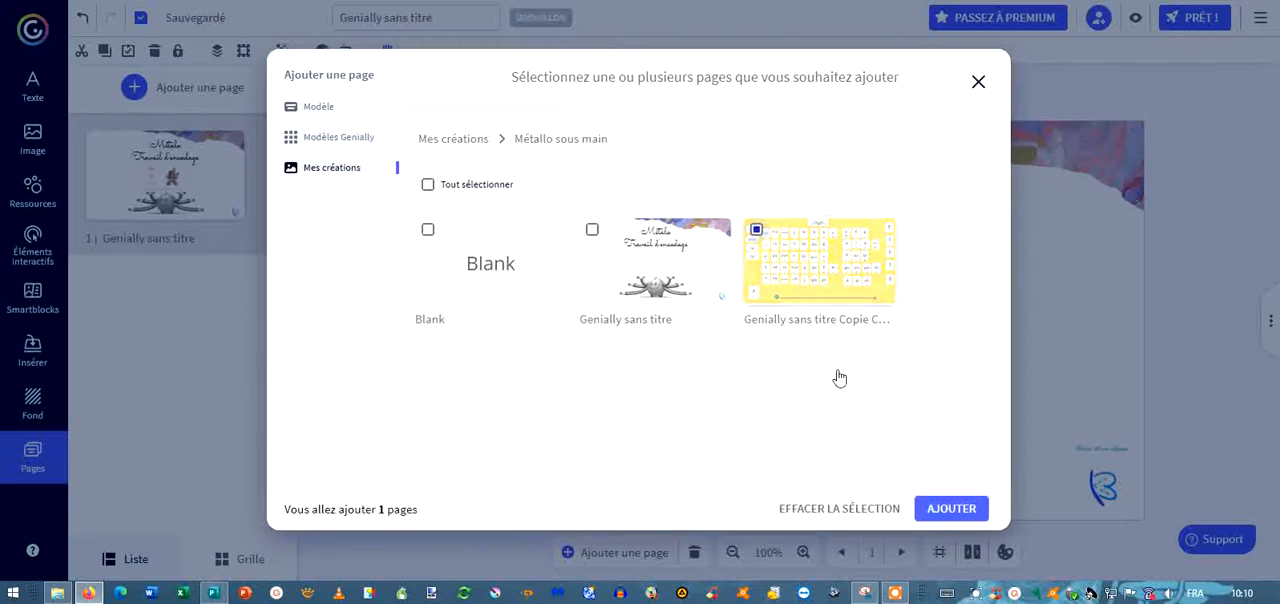
click(948, 509)
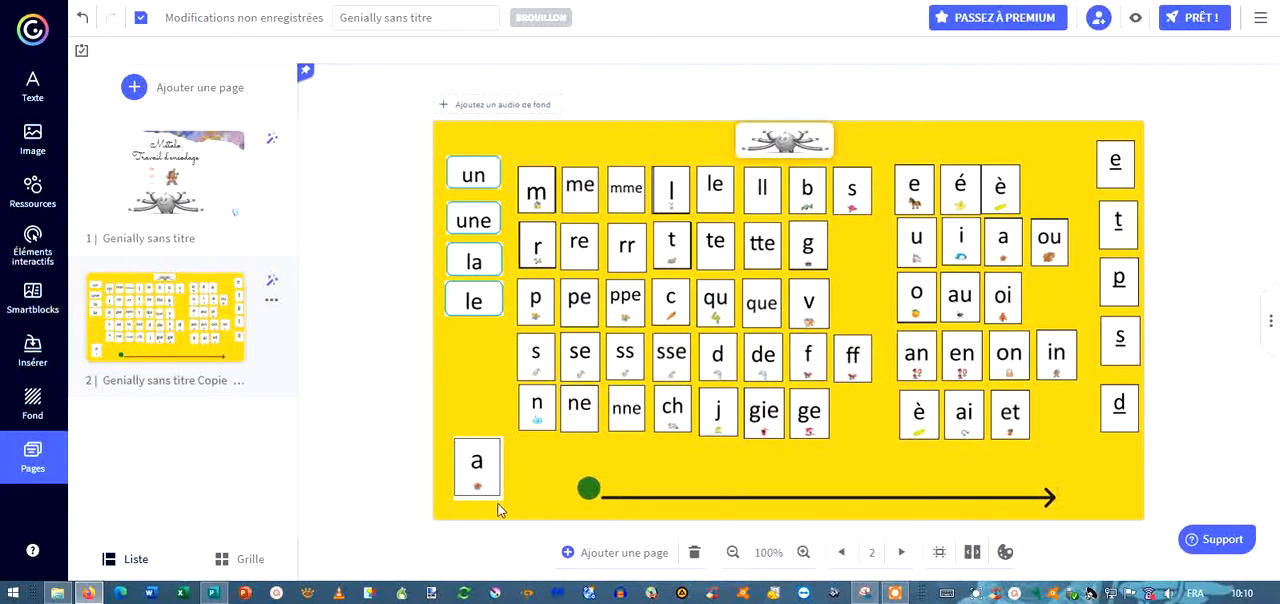
click(472, 465)
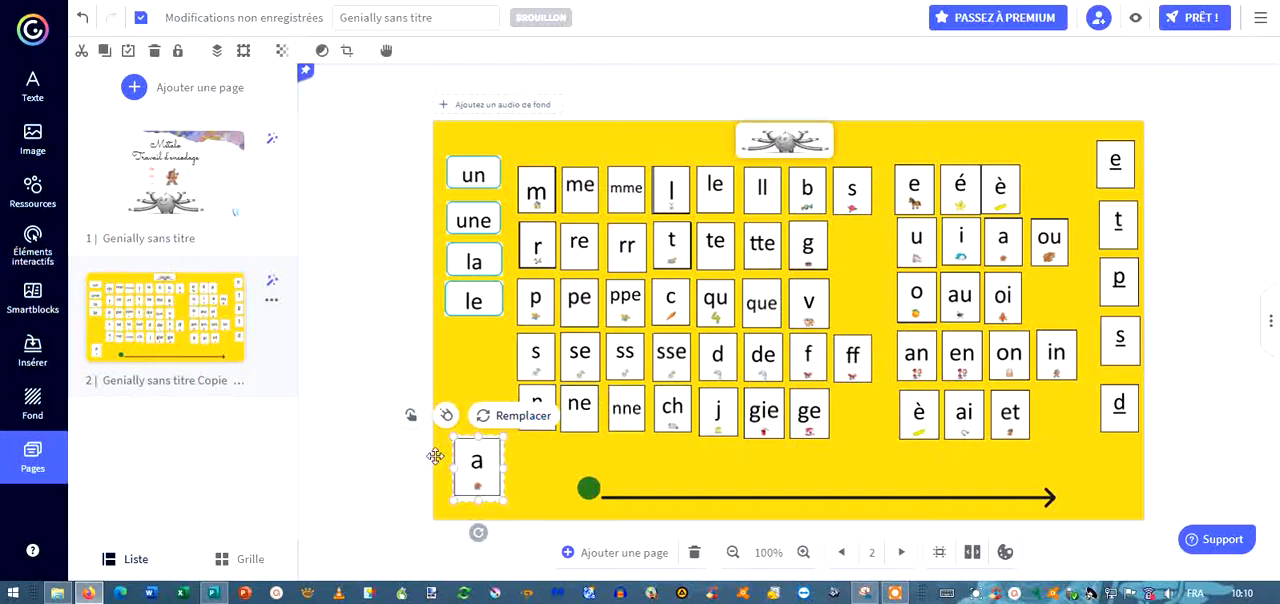
key(Delete)
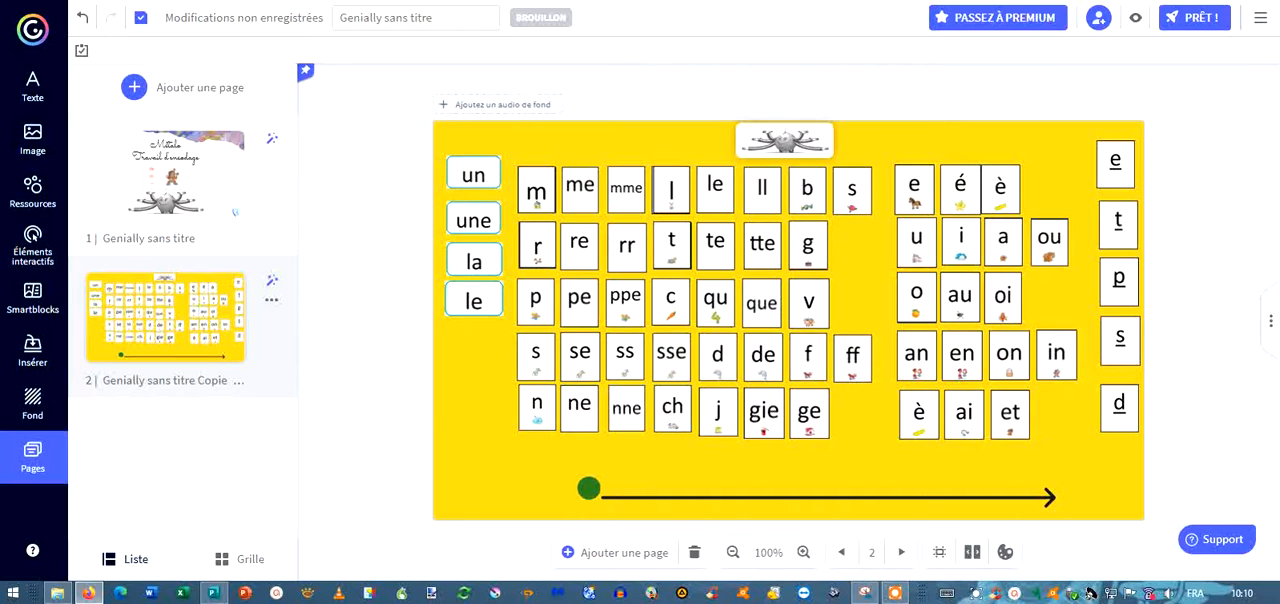
Switch to the LexiClic worksheet and copy the shop picture of exercise 1 to the clipboard as an Icecream Screen Recorder area screenshot.
key(ctrl+Tab)
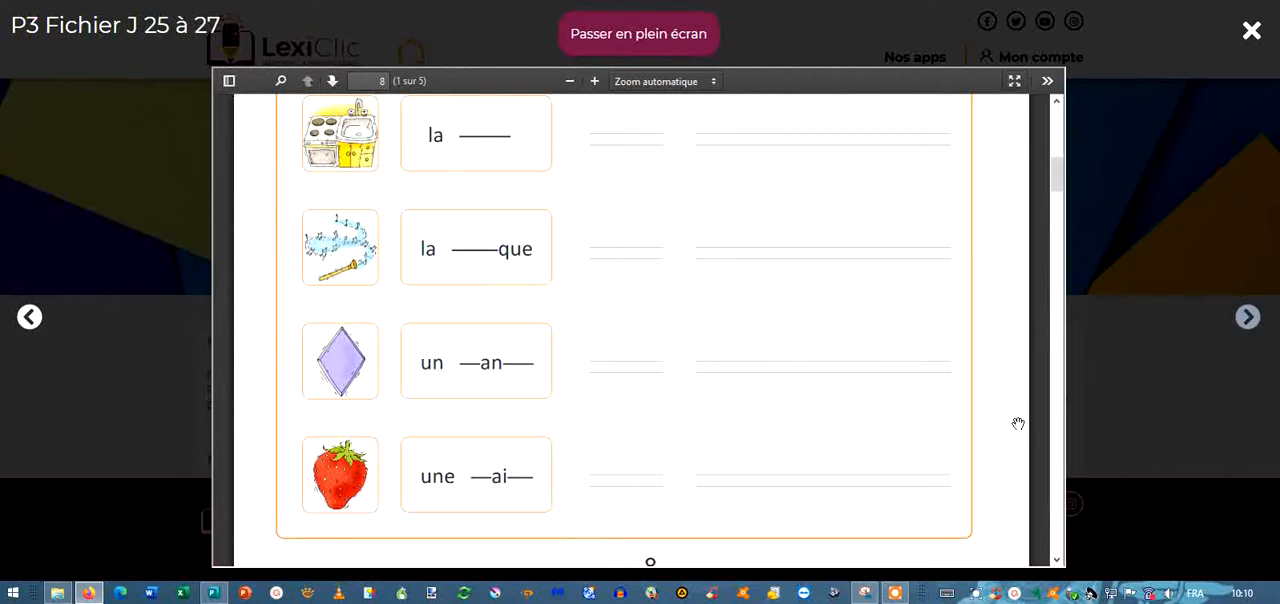
drag(1058, 178, 1054, 121)
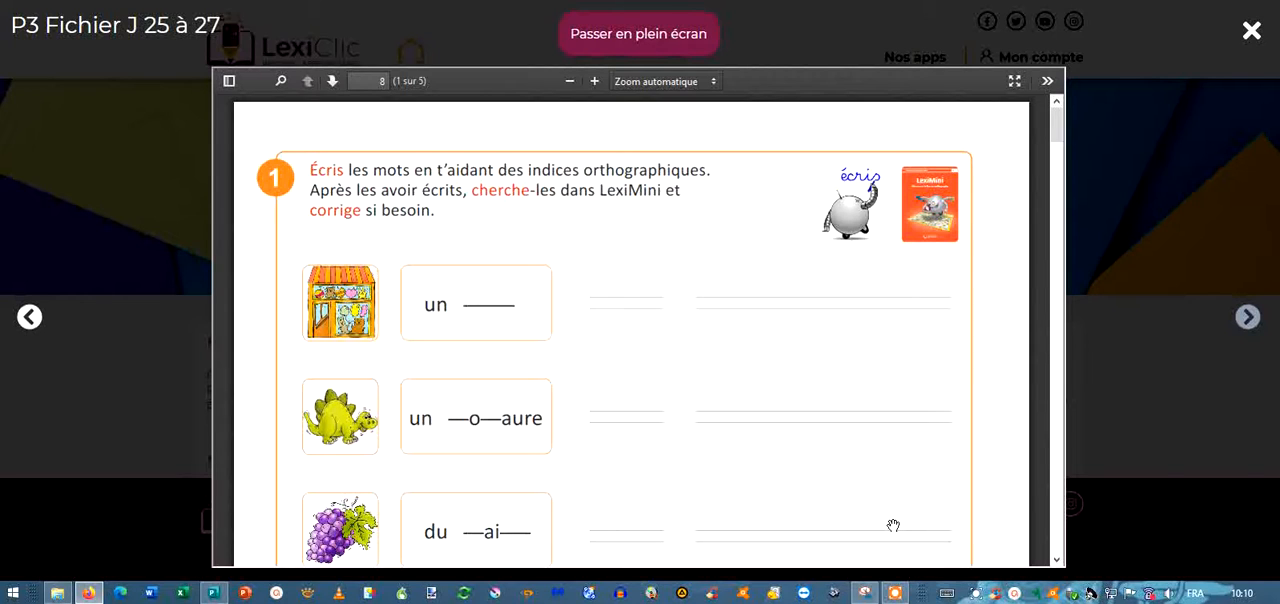
mouse_move(865, 594)
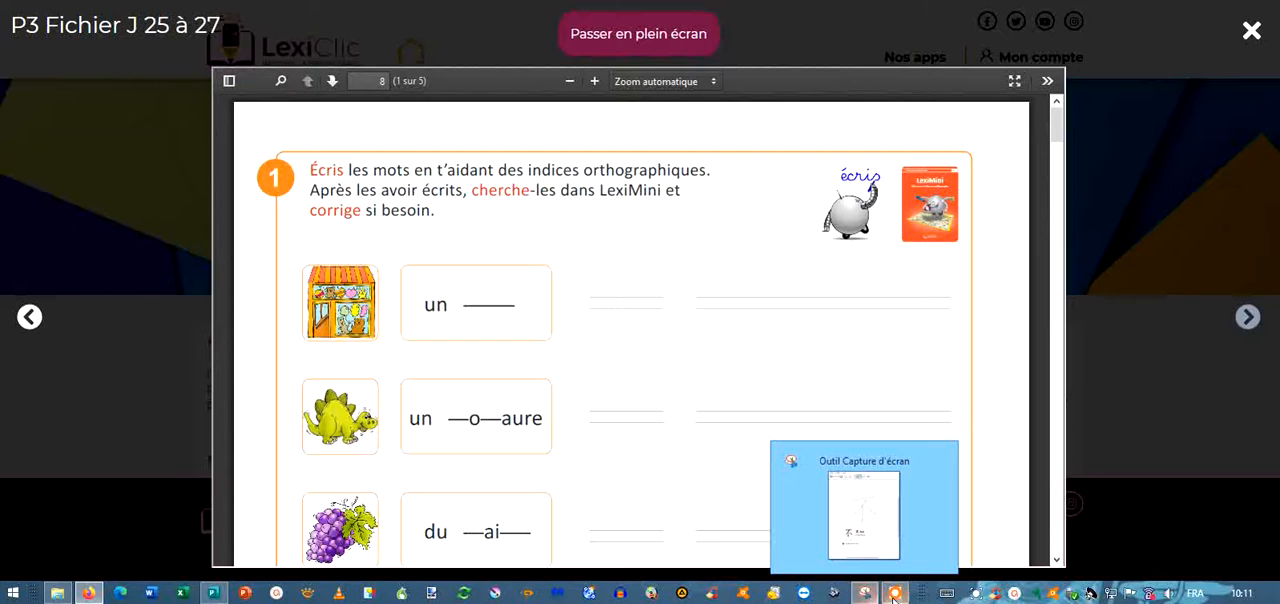
click(895, 593)
click(718, 80)
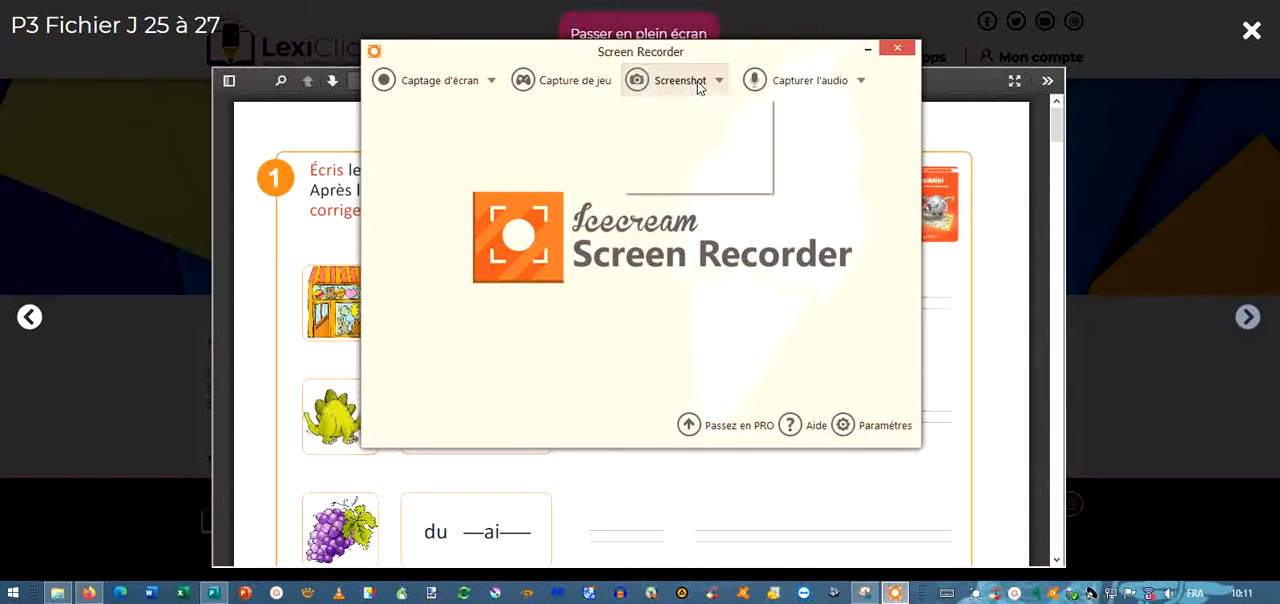
click(690, 128)
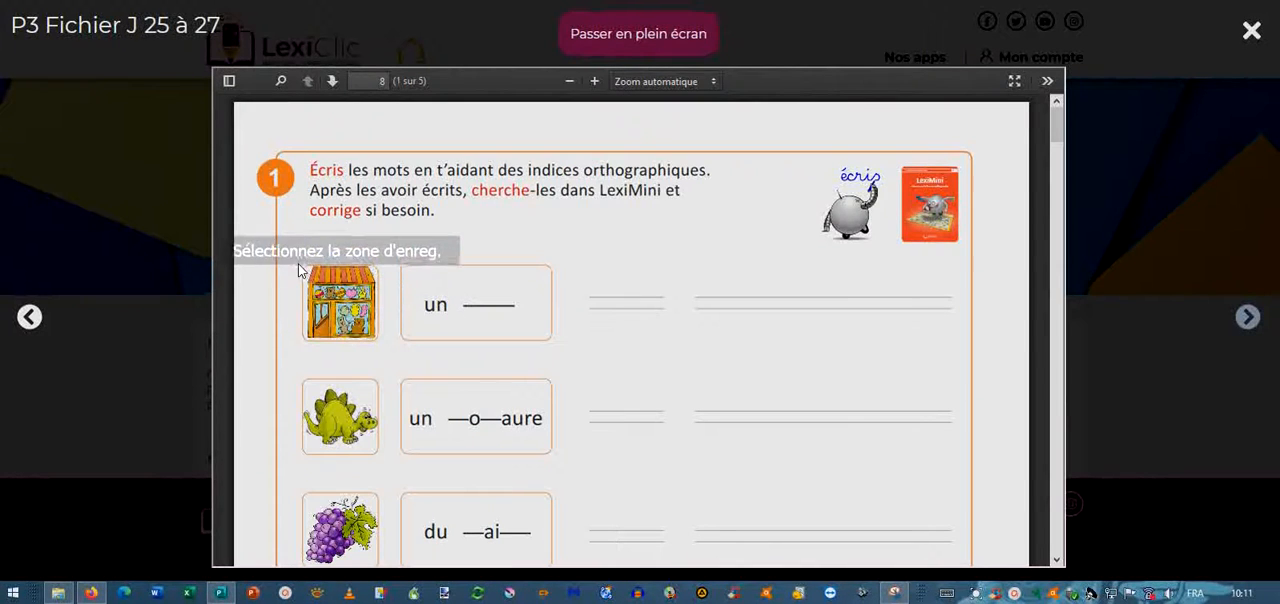
drag(292, 255, 386, 347)
drag(388, 350, 387, 346)
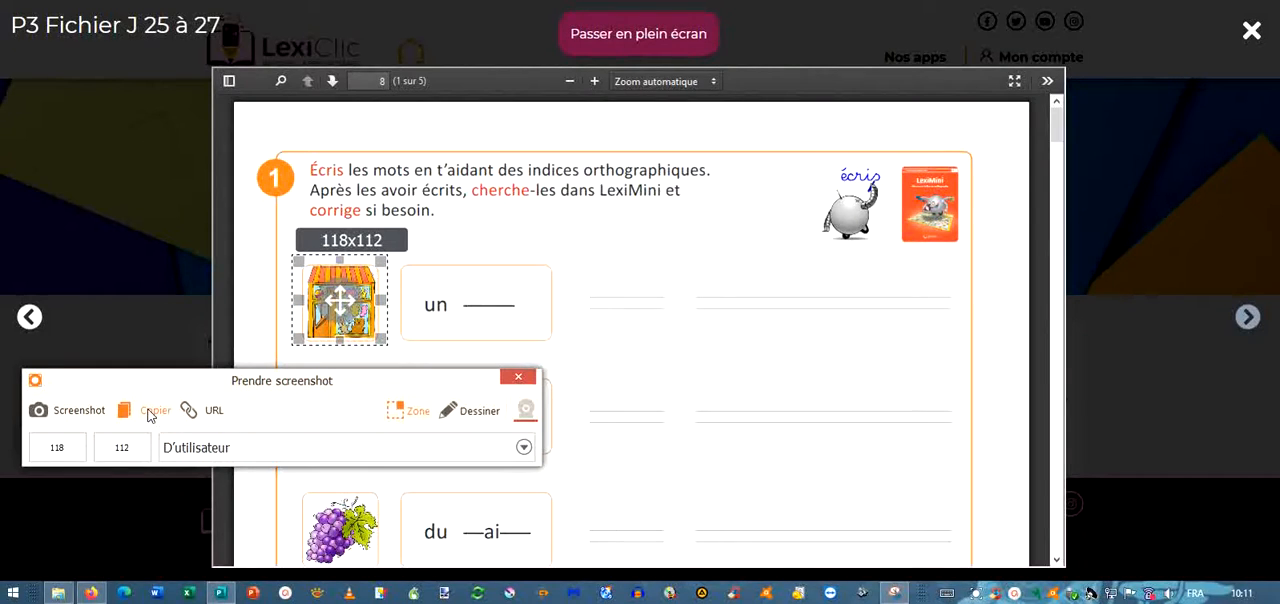
click(150, 412)
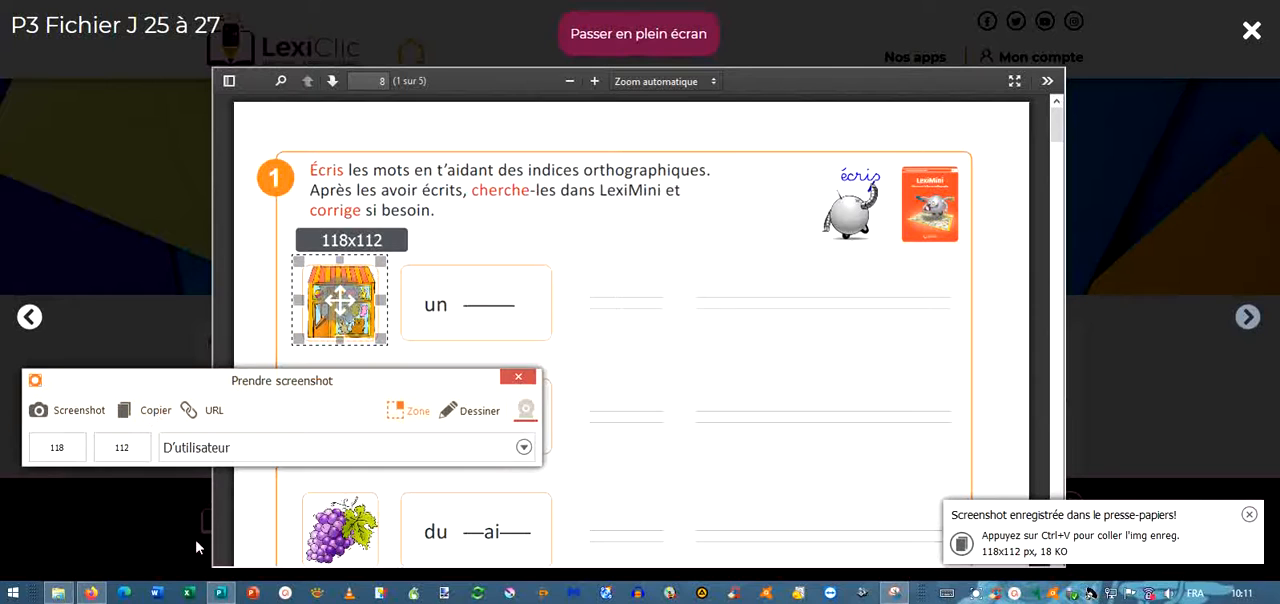
Switch to lettre encodage.pub in Publisher and close the screenshot capture window.
click(222, 596)
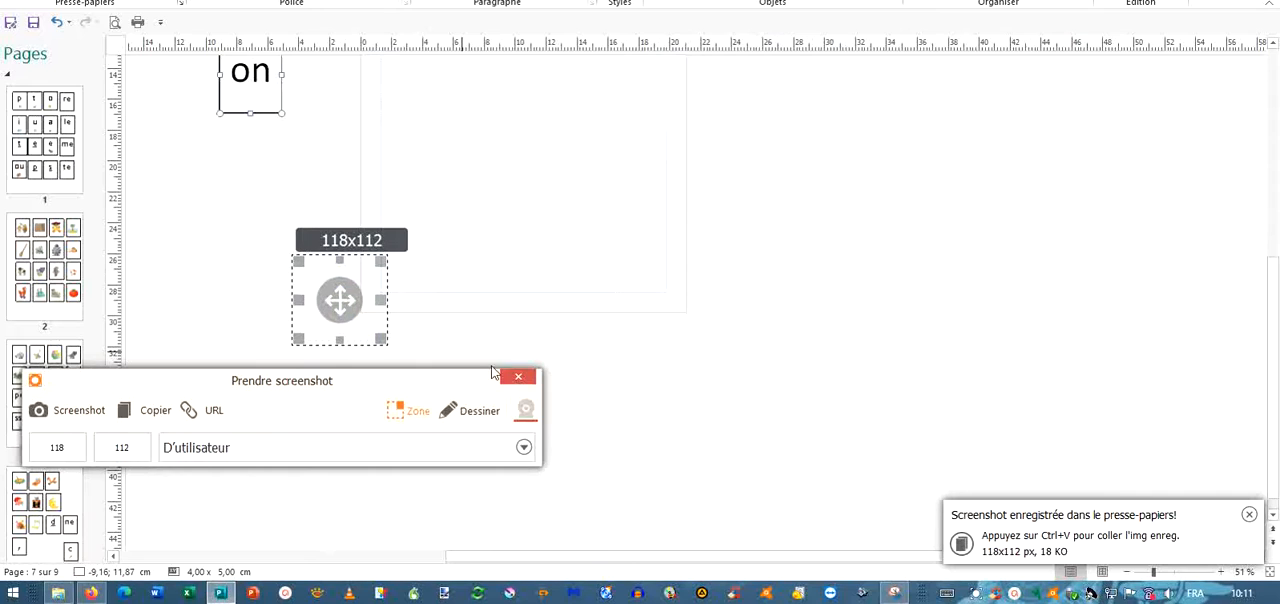
click(518, 383)
click(1196, 385)
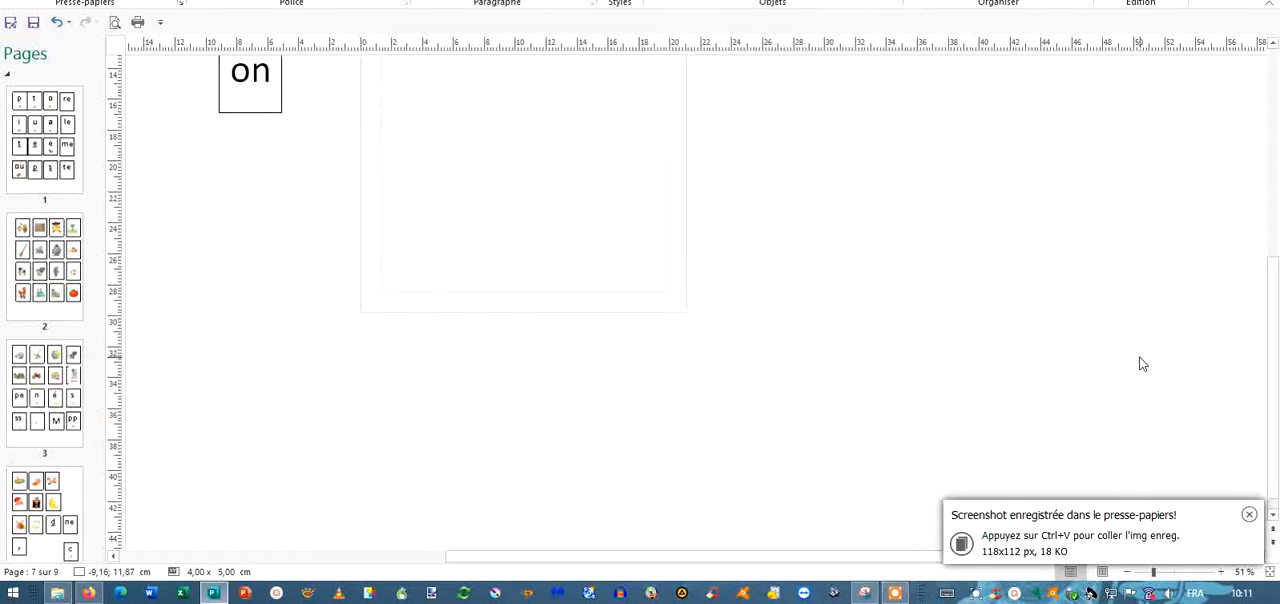
scroll(794, 372, up, 1)
scroll(790, 368, up, 4)
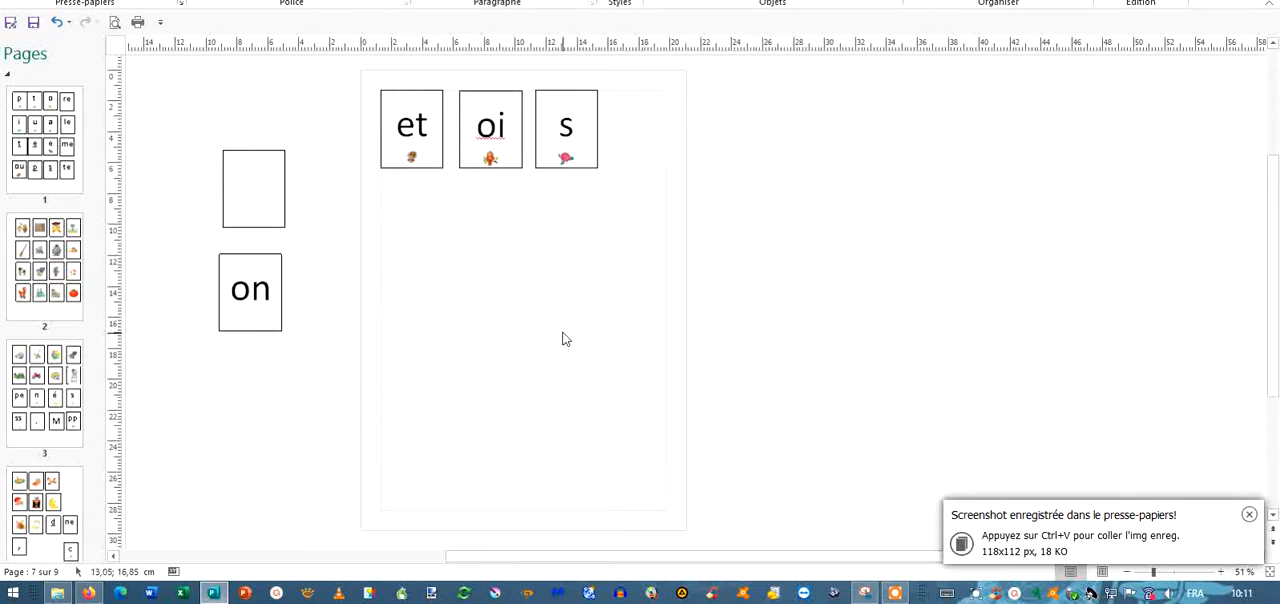
Look through the publication's letter and picture card pages, from page 1 to page 7.
click(20, 125)
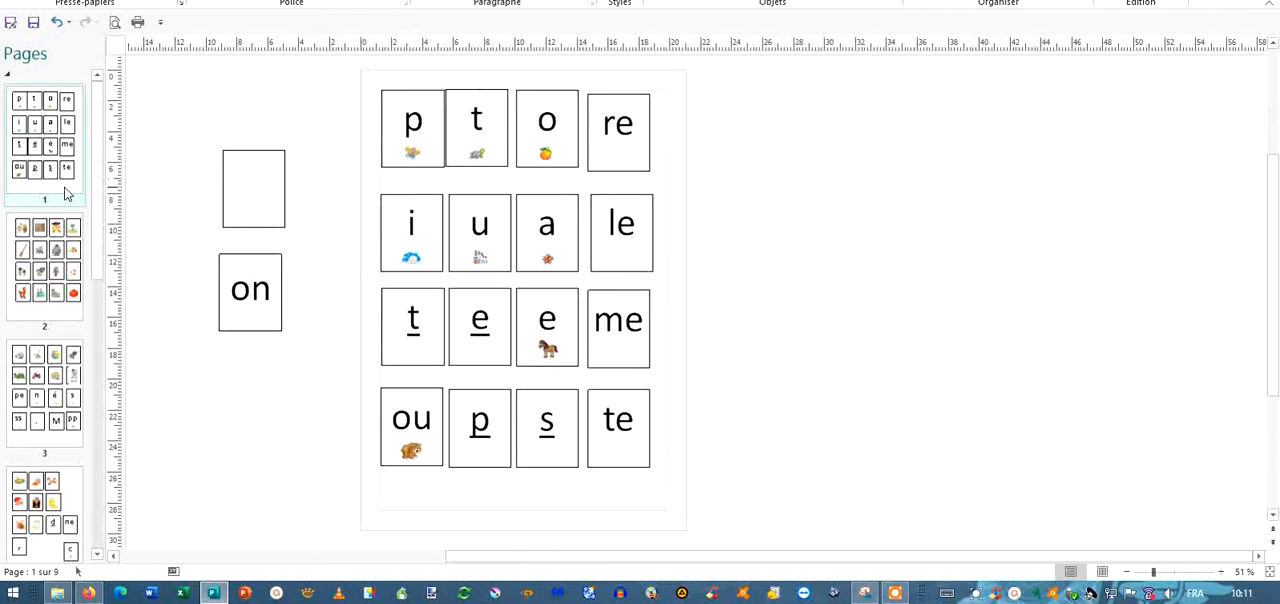
click(57, 268)
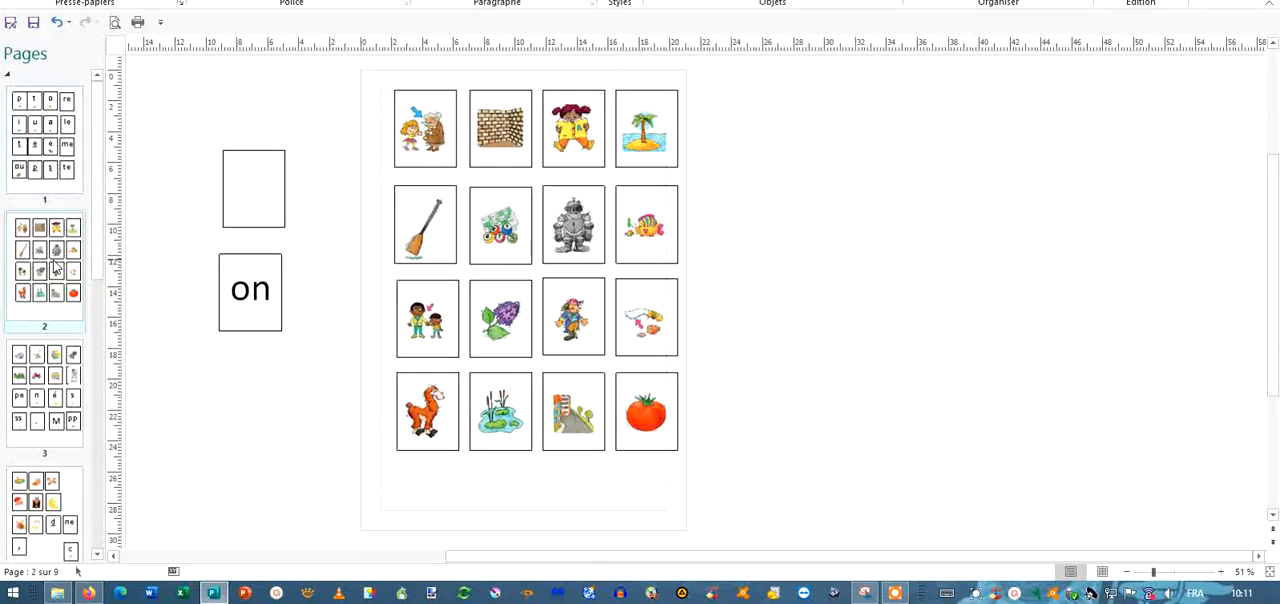
click(36, 386)
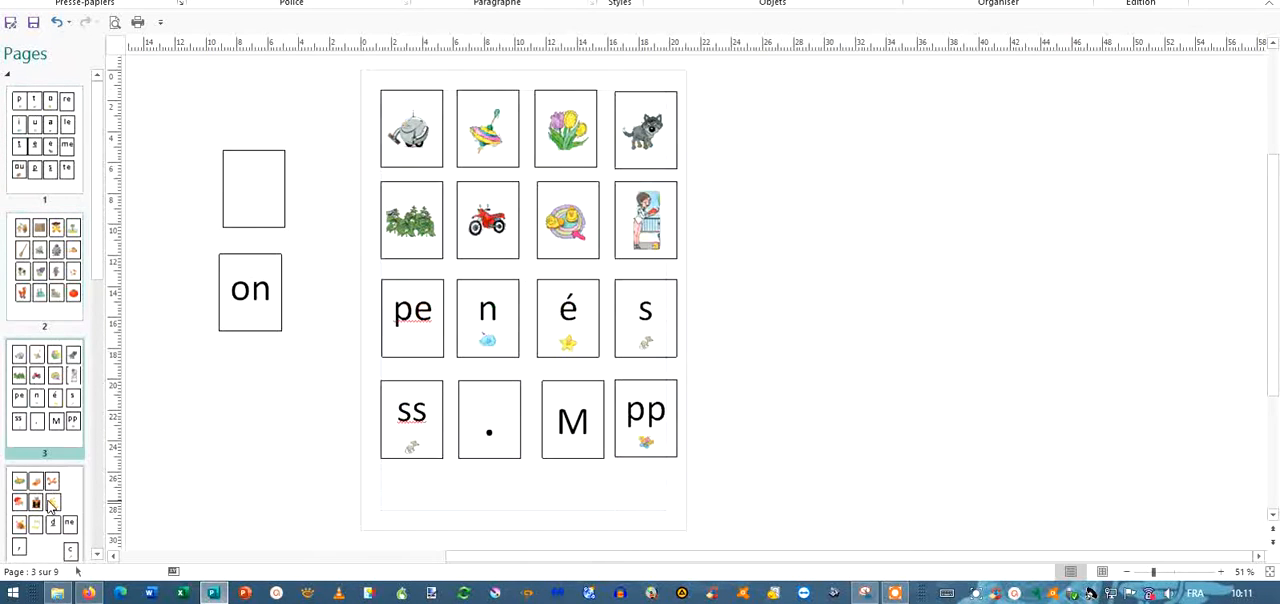
click(50, 505)
click(60, 462)
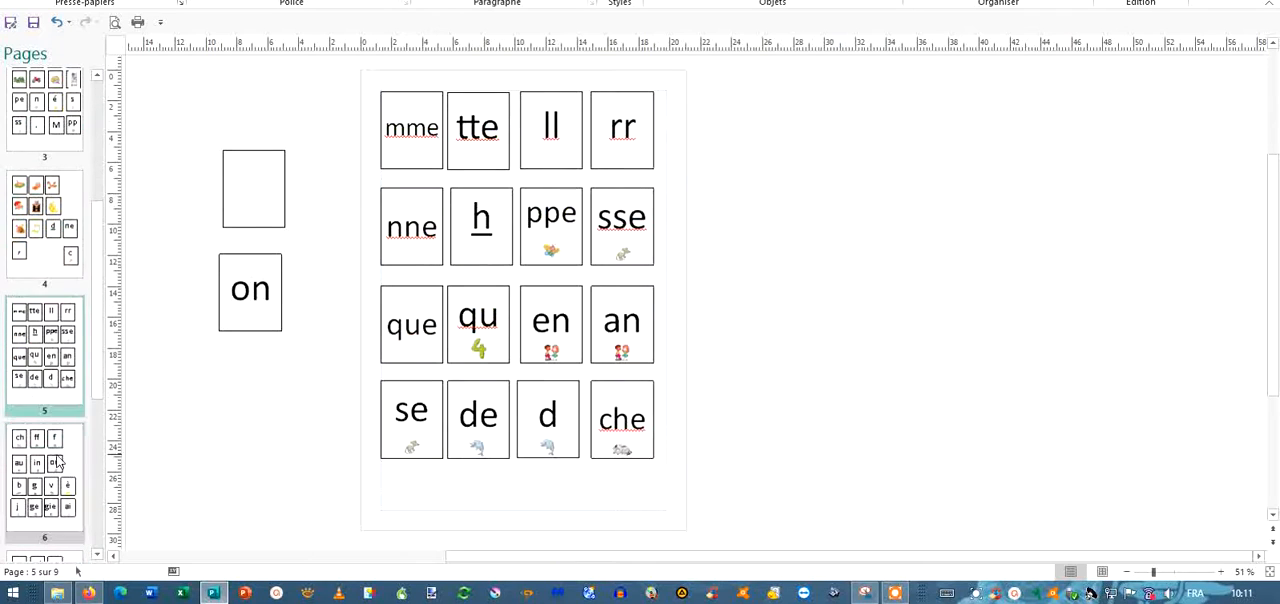
click(57, 462)
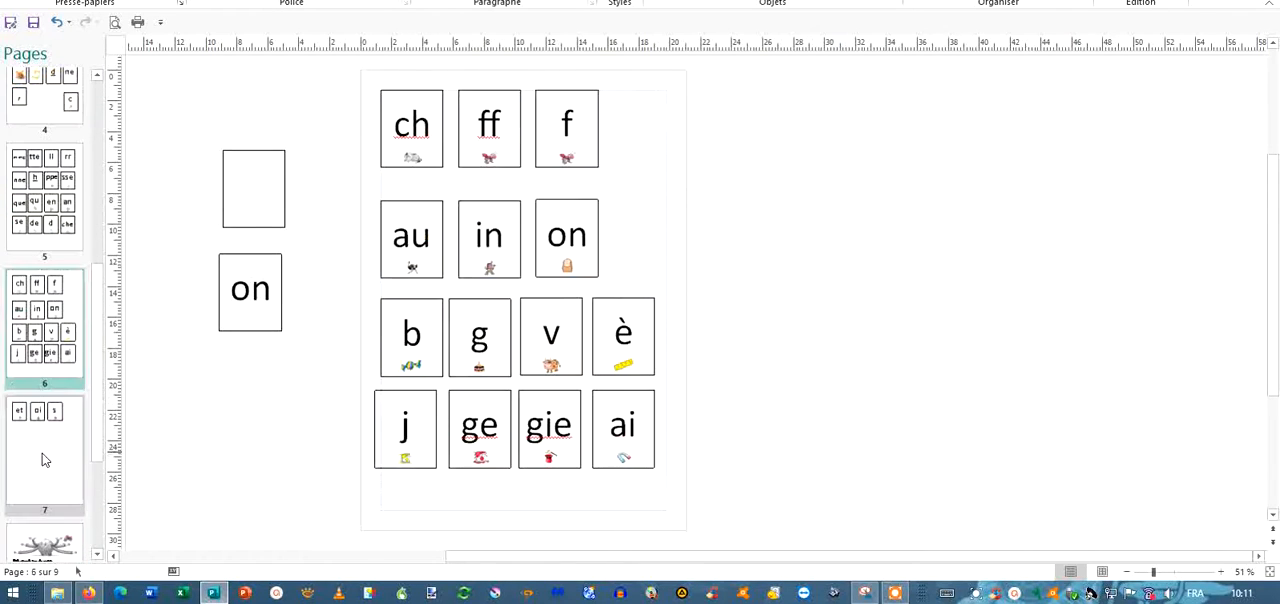
click(42, 459)
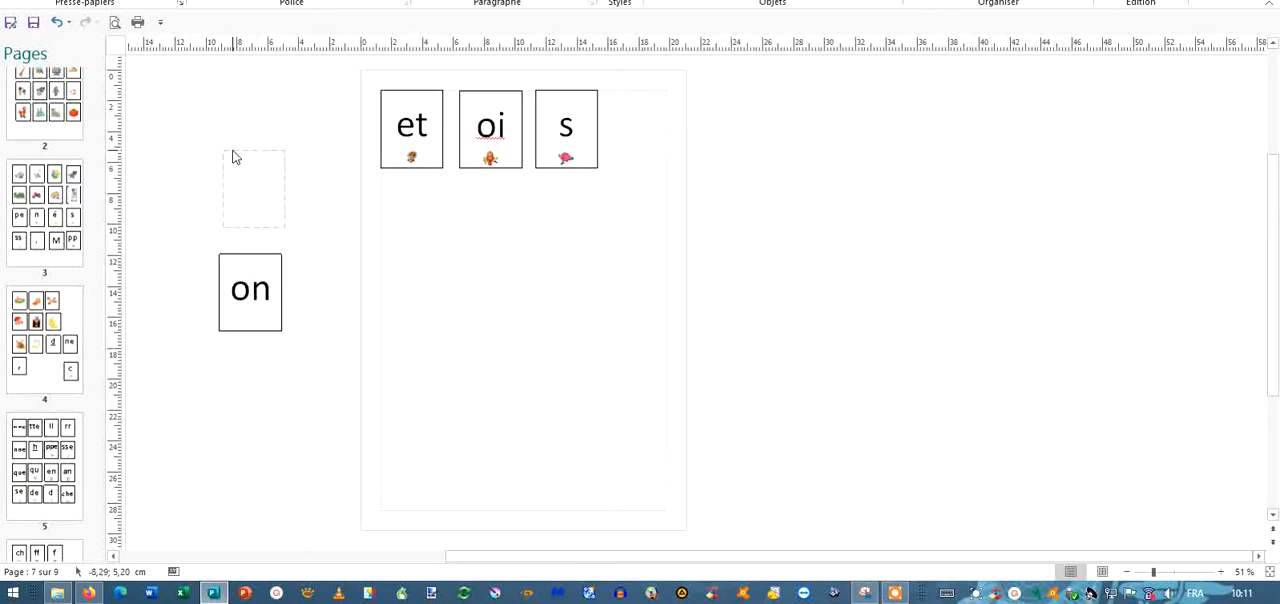
Duplicate the empty card frame beside page 7 and place the copy on the page under the "et" card.
click(266, 228)
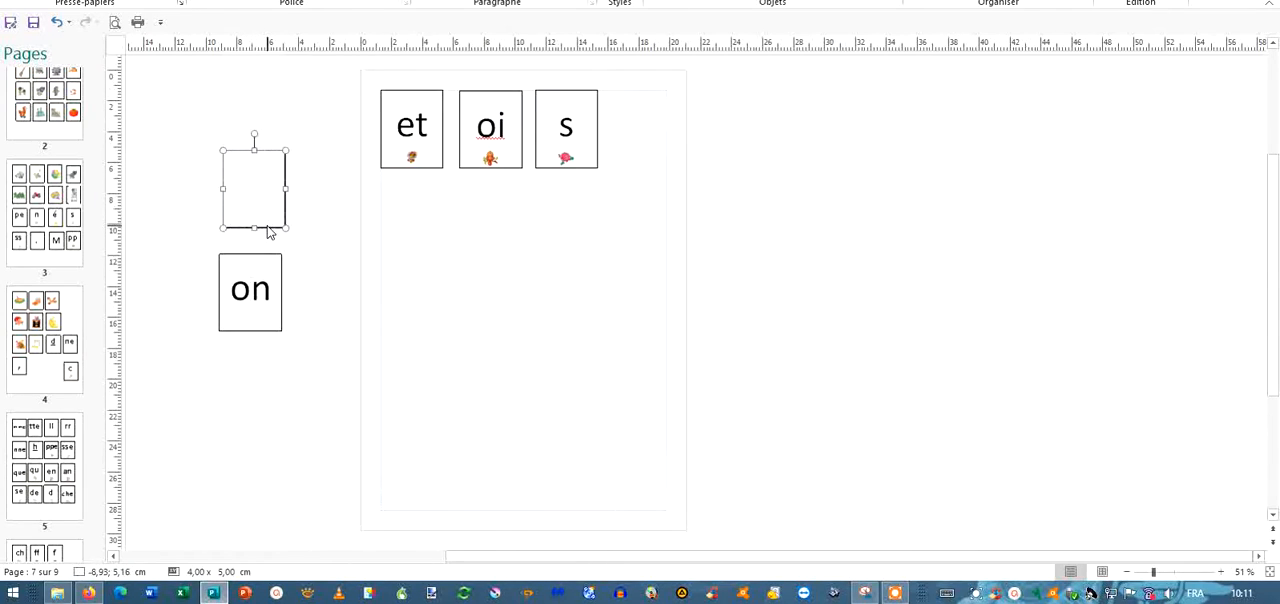
click(268, 230)
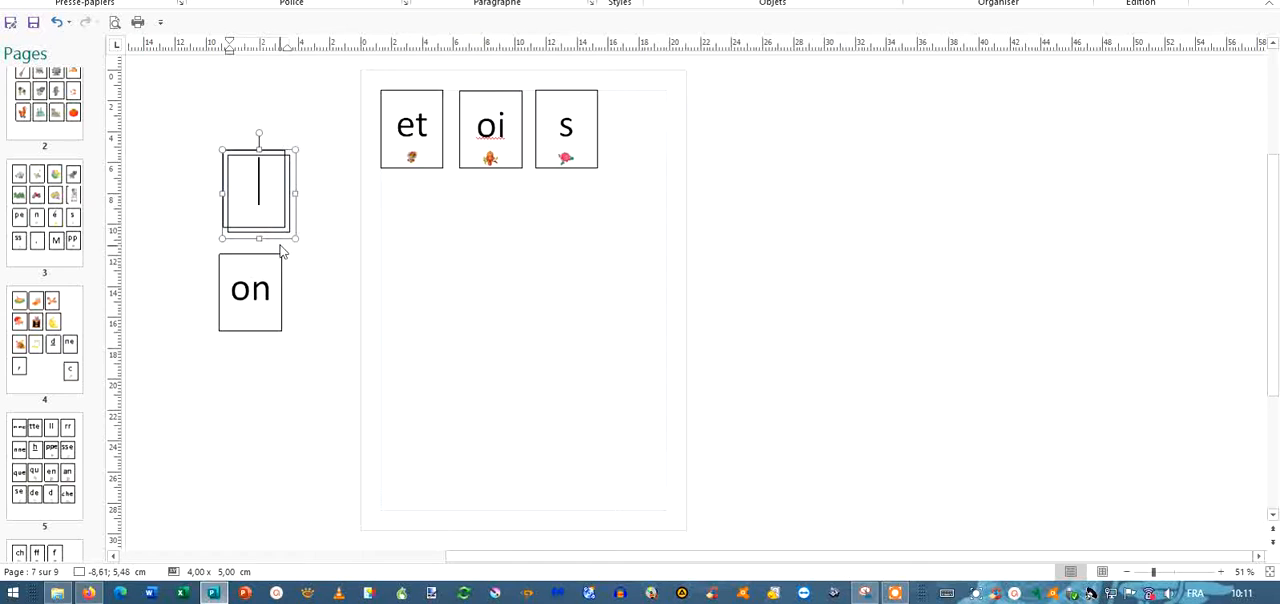
drag(283, 240, 433, 288)
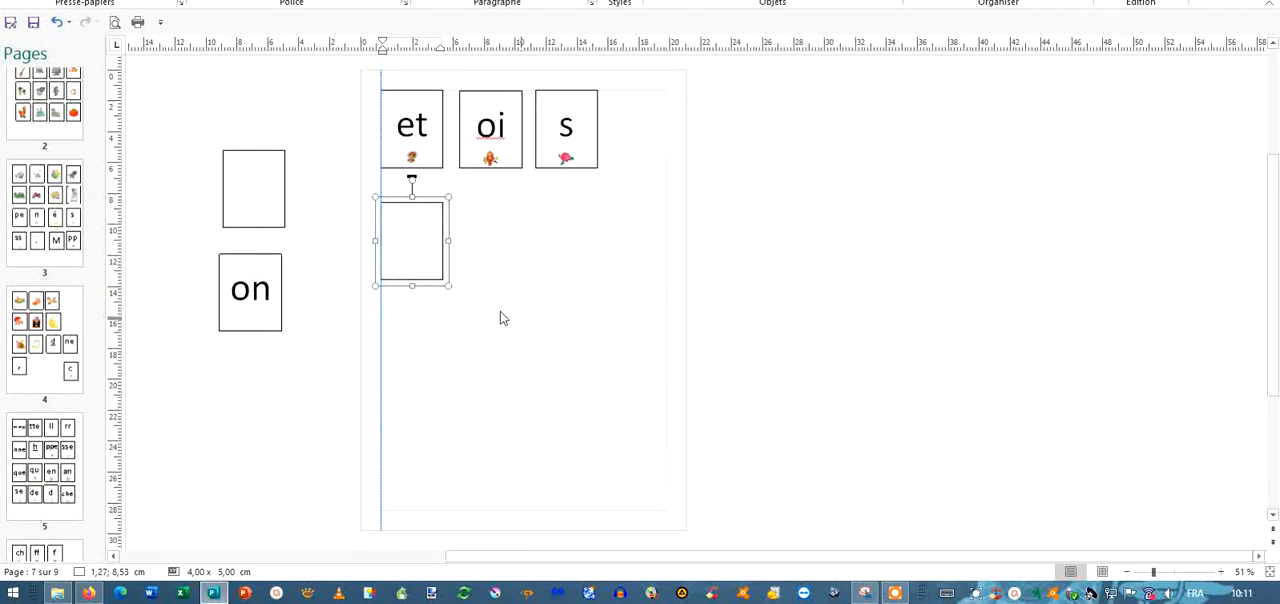
Switch to the LexiClic worksheet and copy exercise 1's shop picture to the clipboard as a 112x111 custom-area screenshot with Icecream Screen Recorder.
click(895, 597)
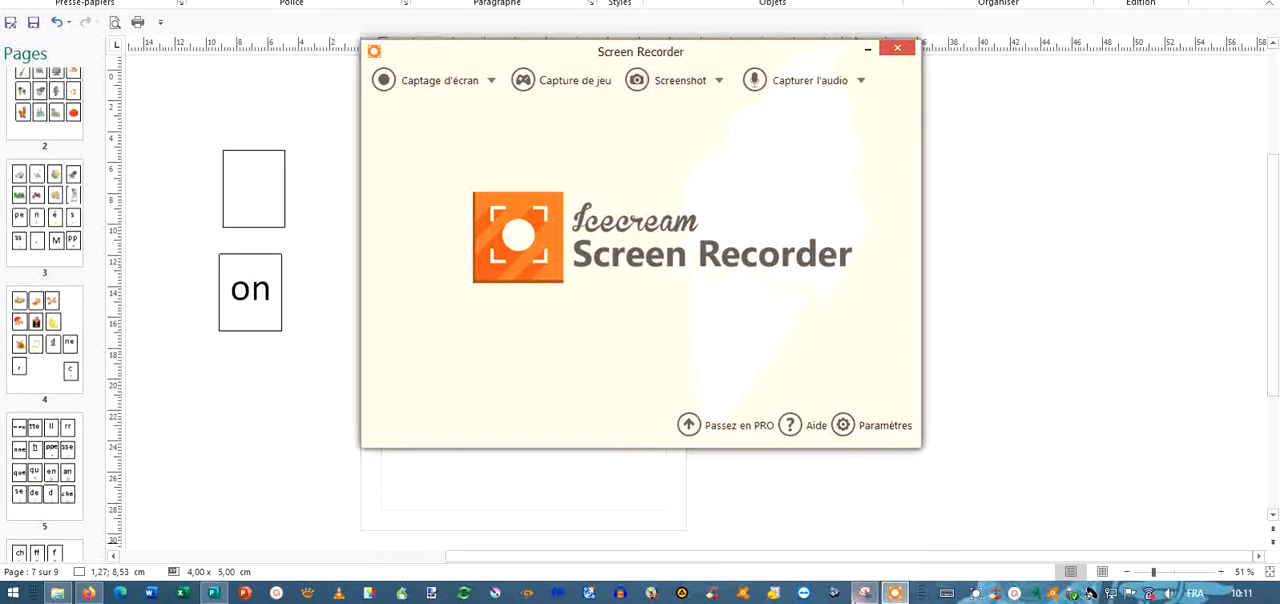
click(88, 594)
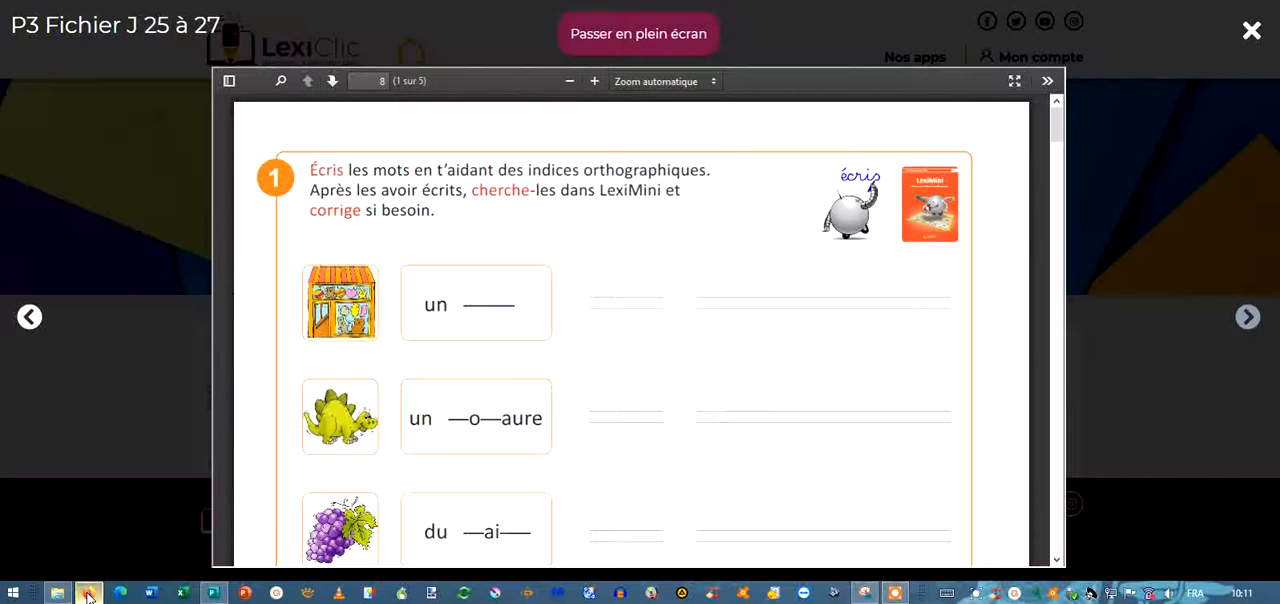
click(895, 593)
click(695, 85)
click(672, 129)
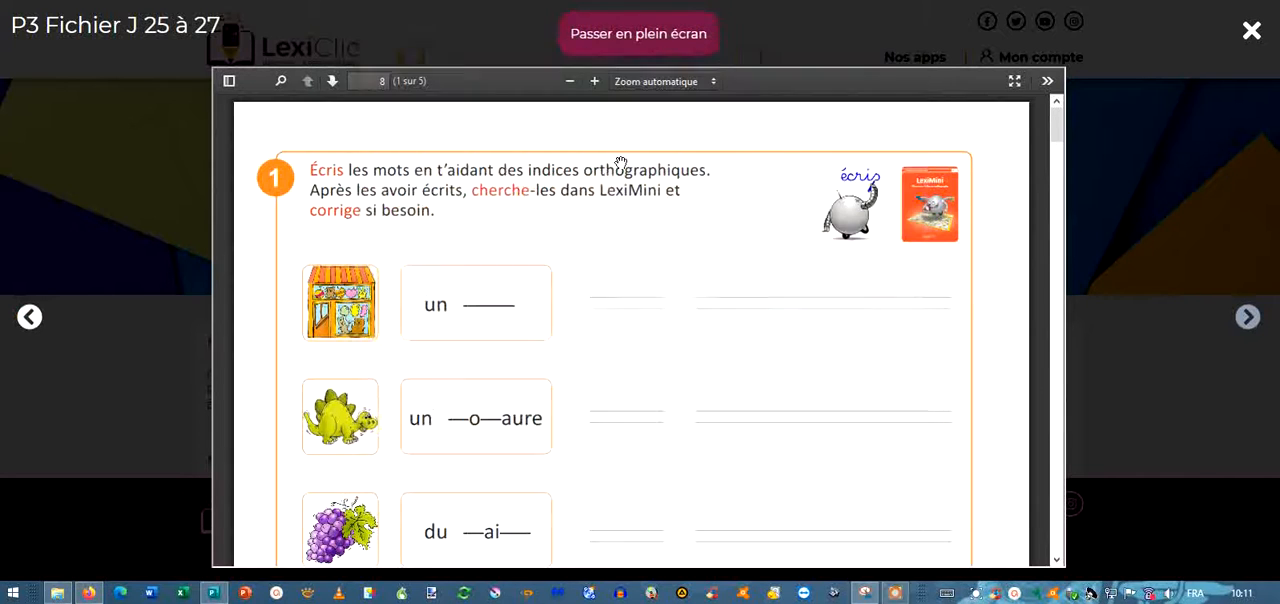
drag(294, 257, 383, 345)
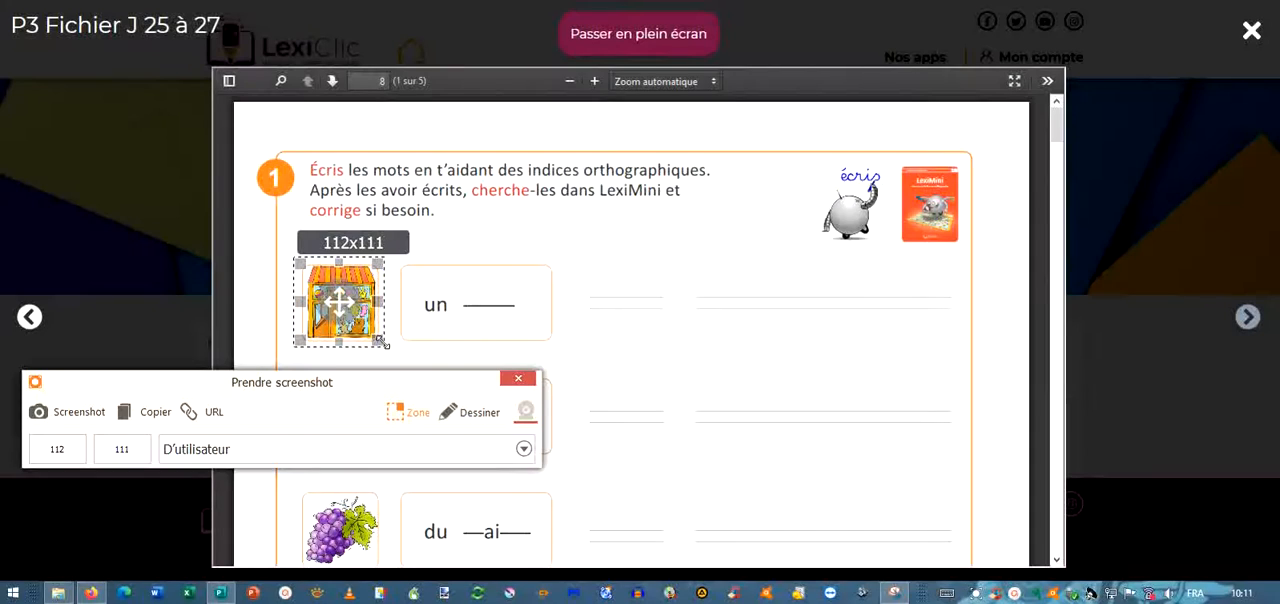
click(148, 414)
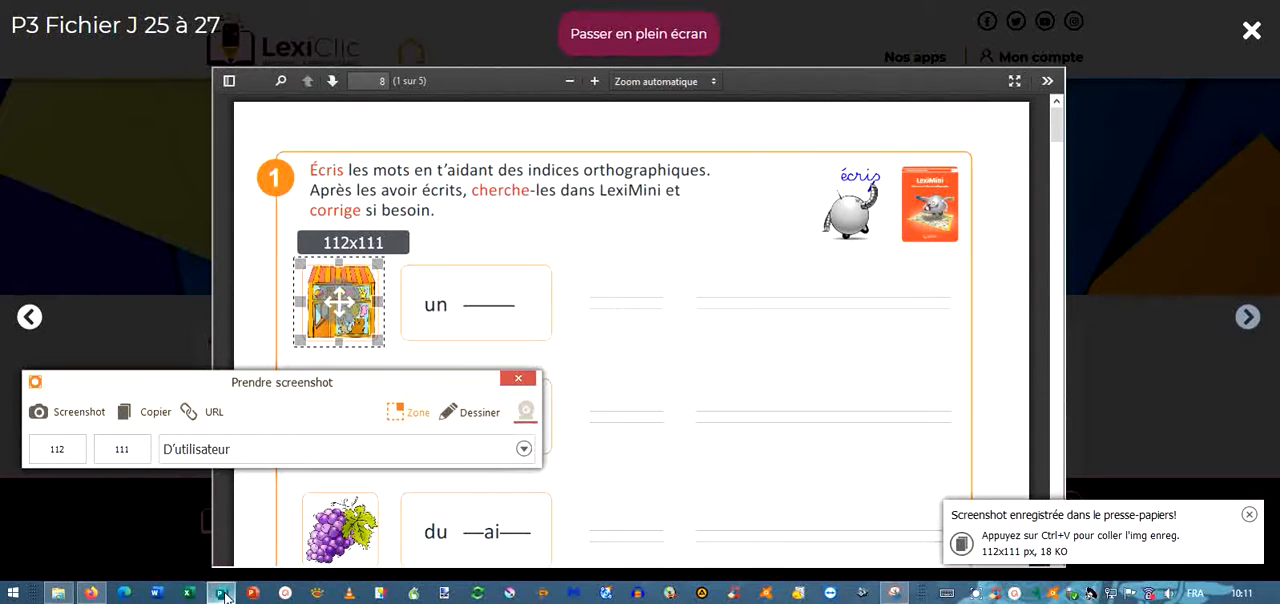
Switch back to Publisher, close the screenshot capture window and paste the shop picture onto page 7.
click(221, 593)
click(614, 329)
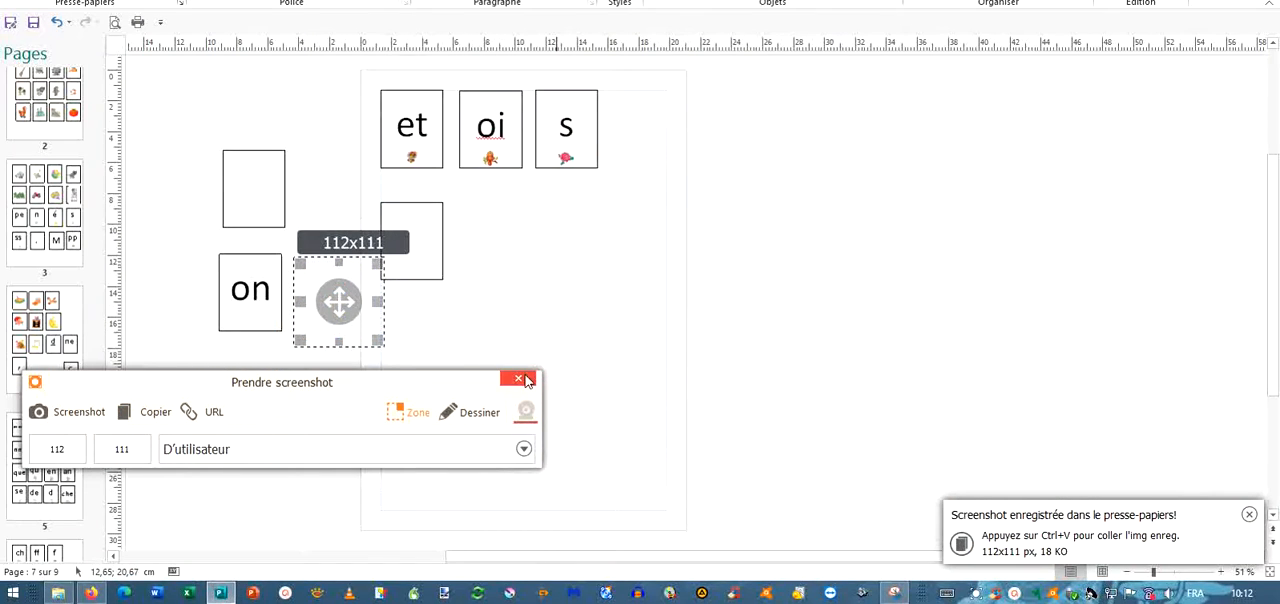
click(525, 380)
right_click(564, 299)
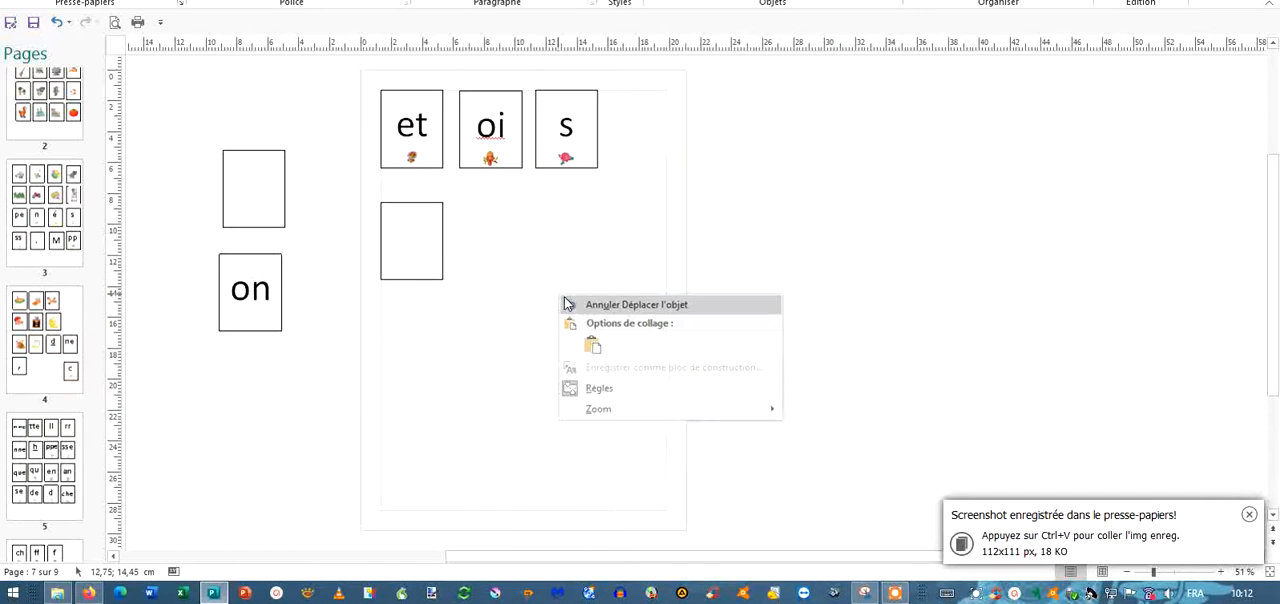
click(592, 345)
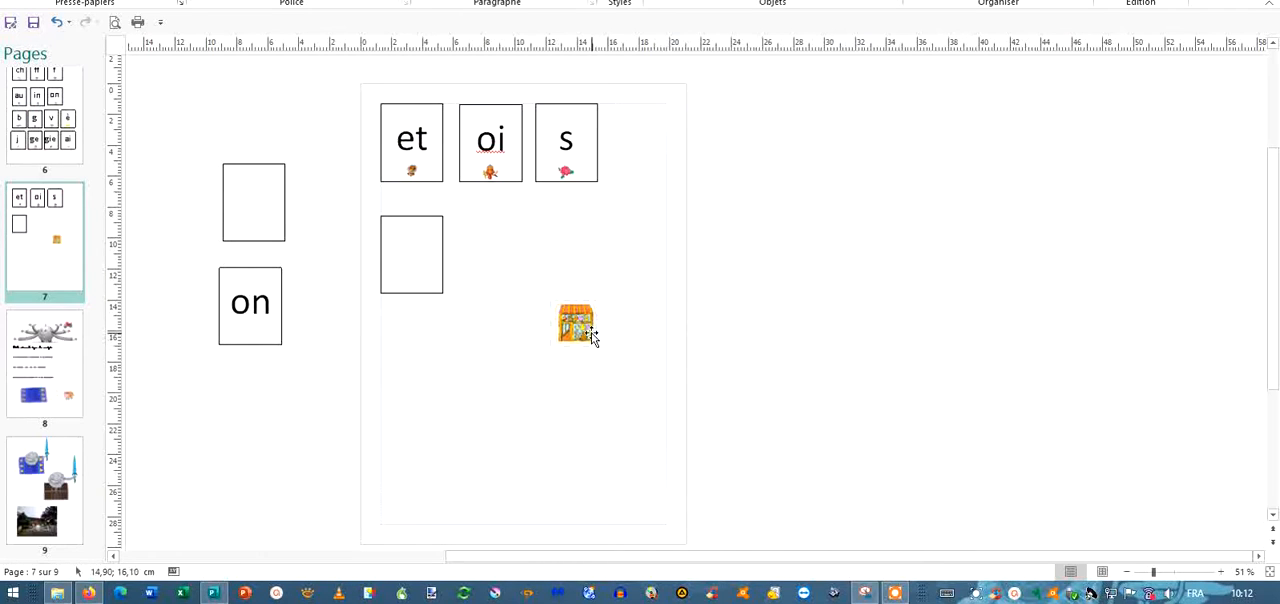
Centre the shop picture inside the empty card under "et" and group the picture with the card.
drag(590, 336, 428, 268)
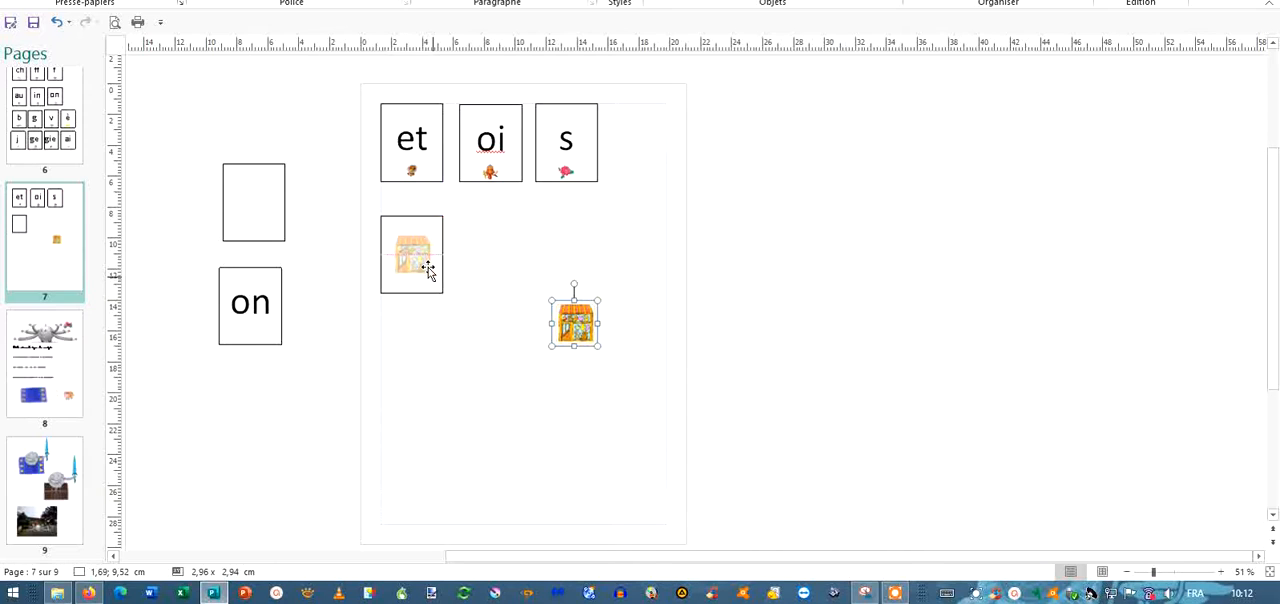
drag(428, 268, 428, 268)
click(600, 337)
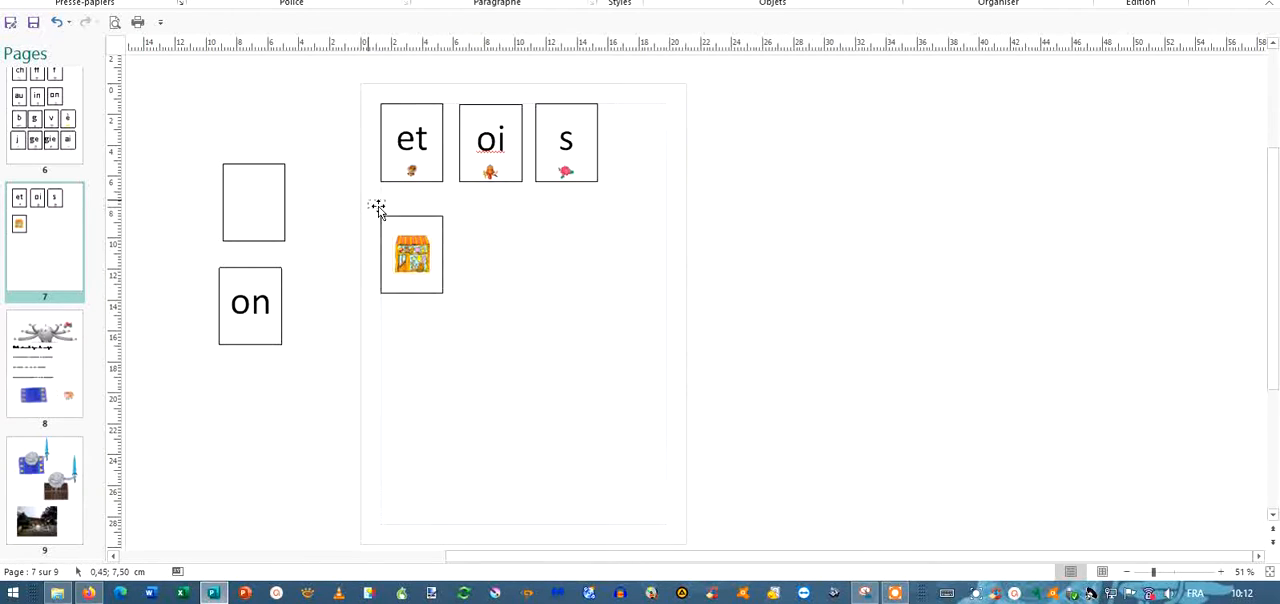
drag(368, 200, 471, 321)
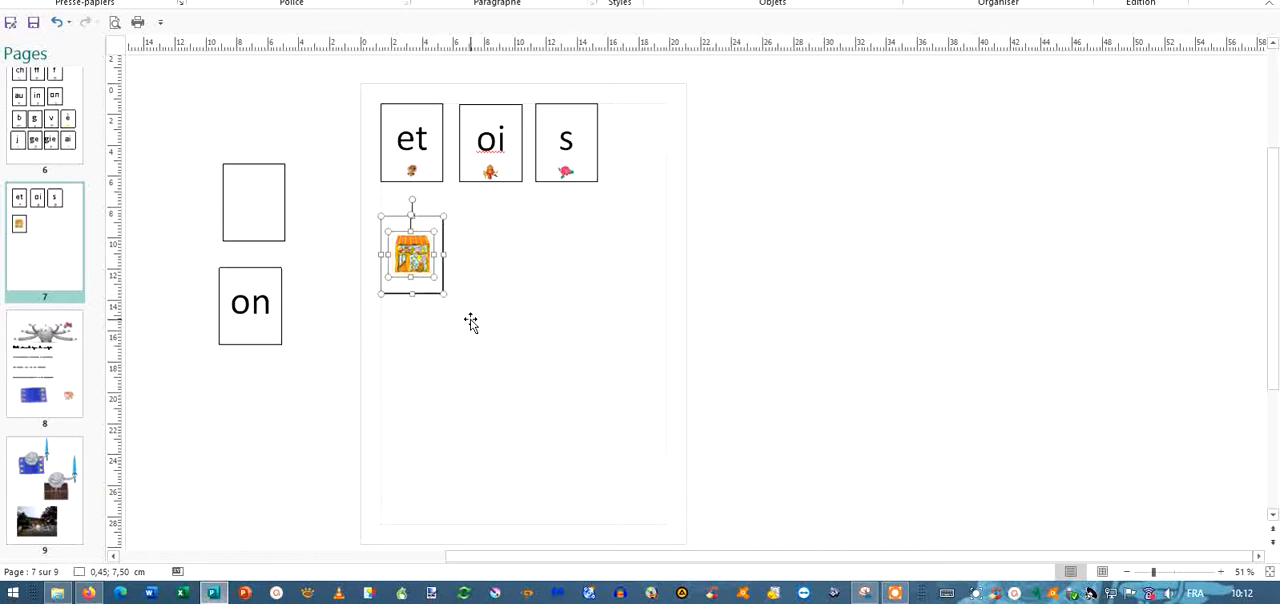
click(1051, 1)
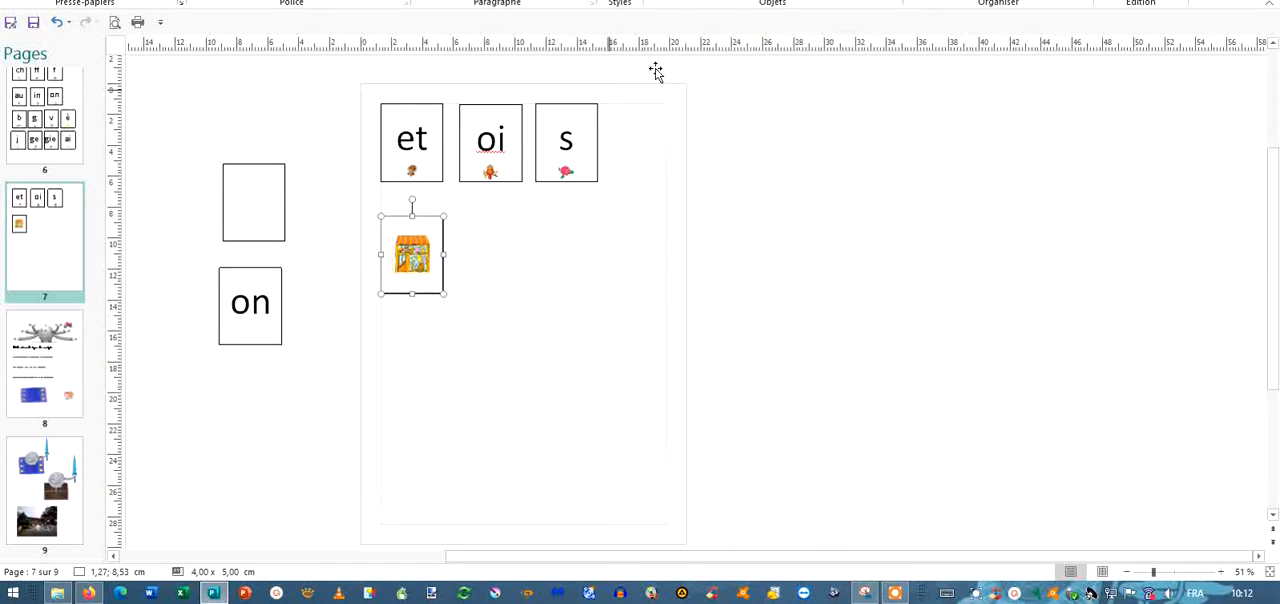
Start saving the grouped shop card as an image and choose the folder ECOLE, 2020-2021, CP, lecture, metallo, carte encodage, periode 3.
right_click(409, 282)
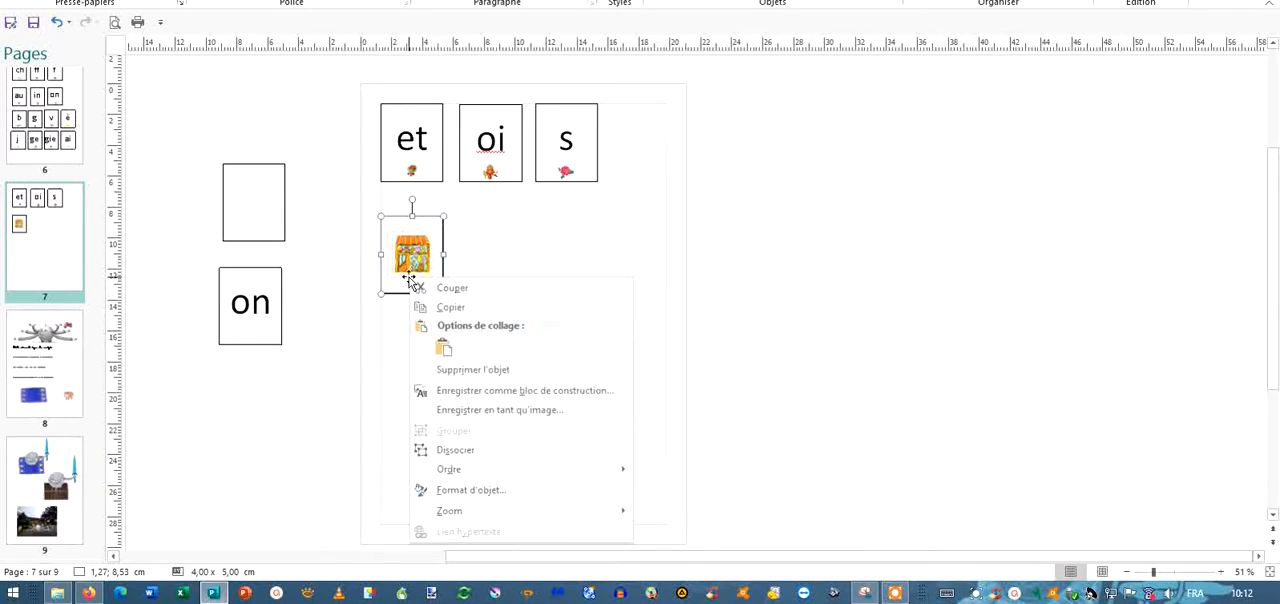
click(519, 418)
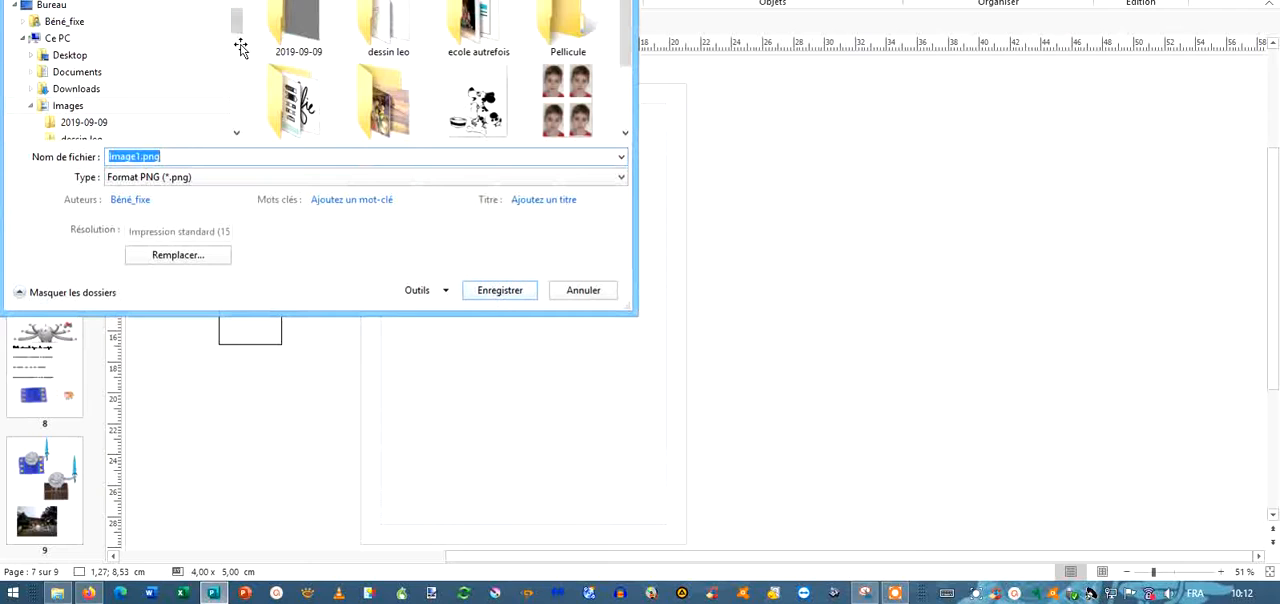
scroll(240, 47, up, 5)
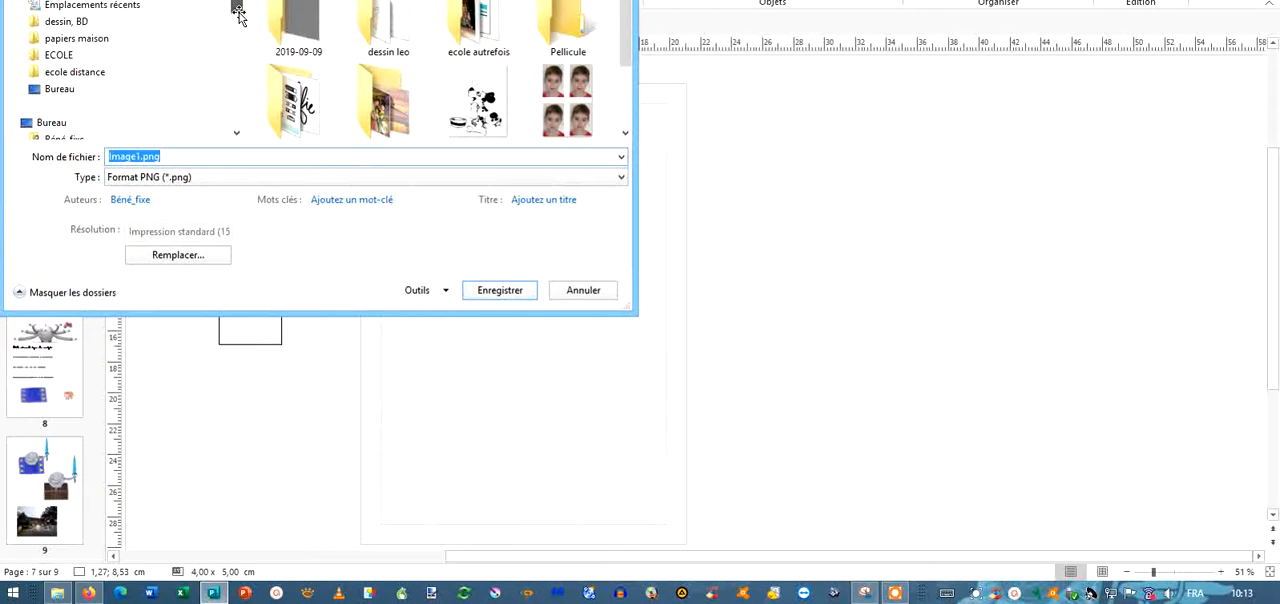
click(170, 54)
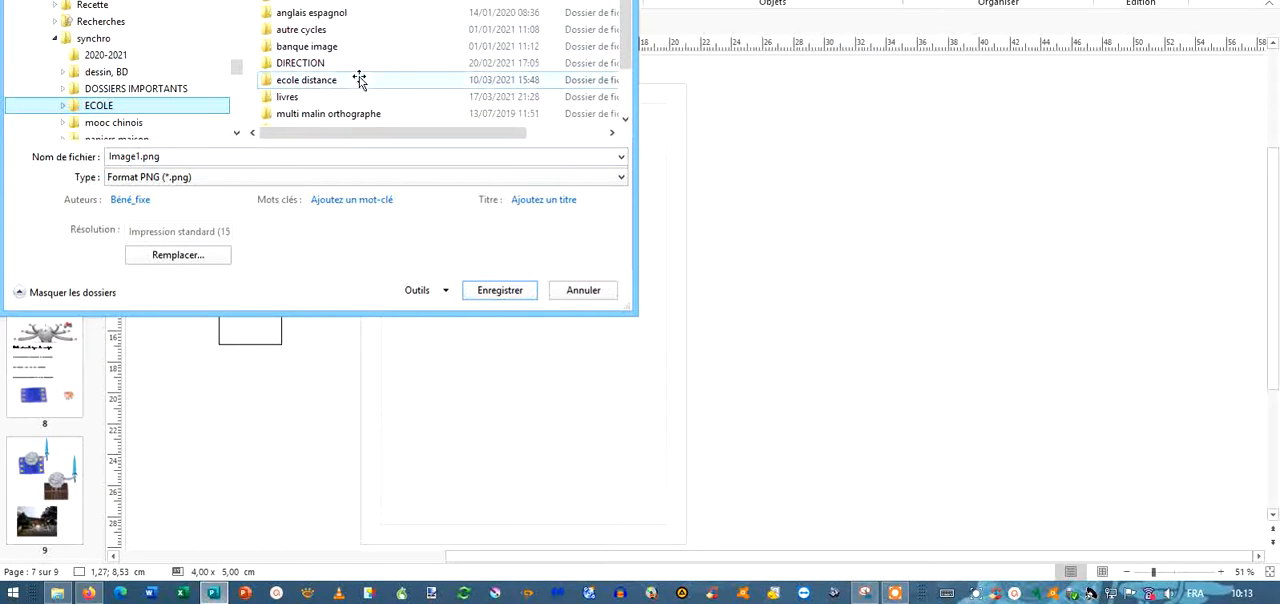
double_click(307, 47)
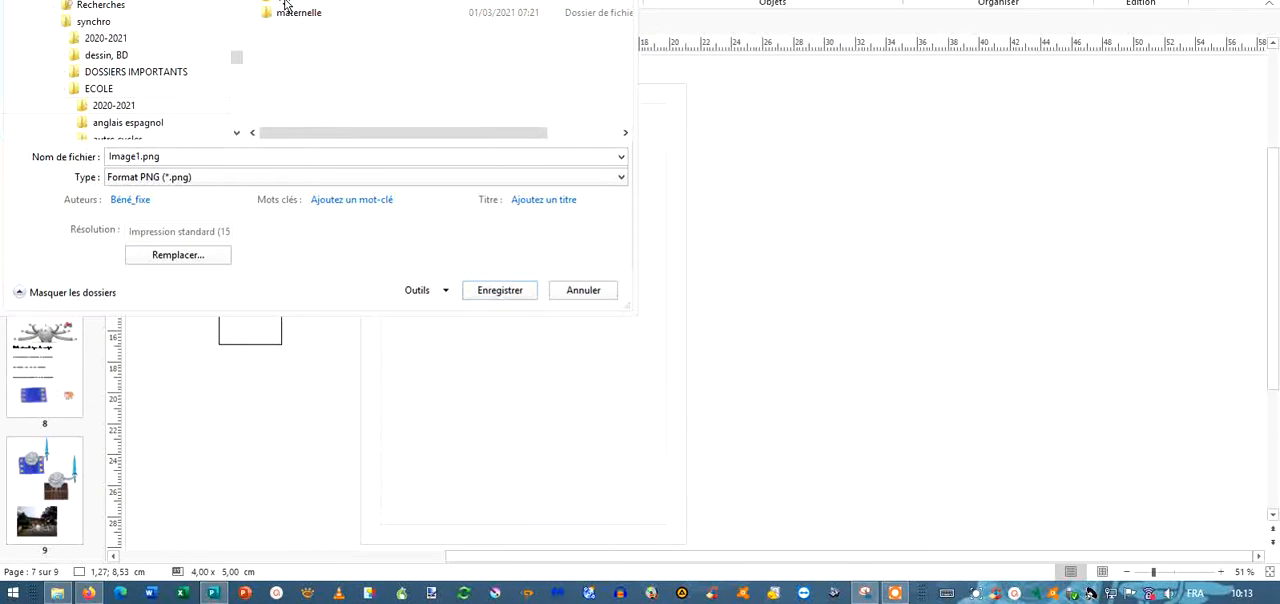
double_click(290, 12)
double_click(300, 97)
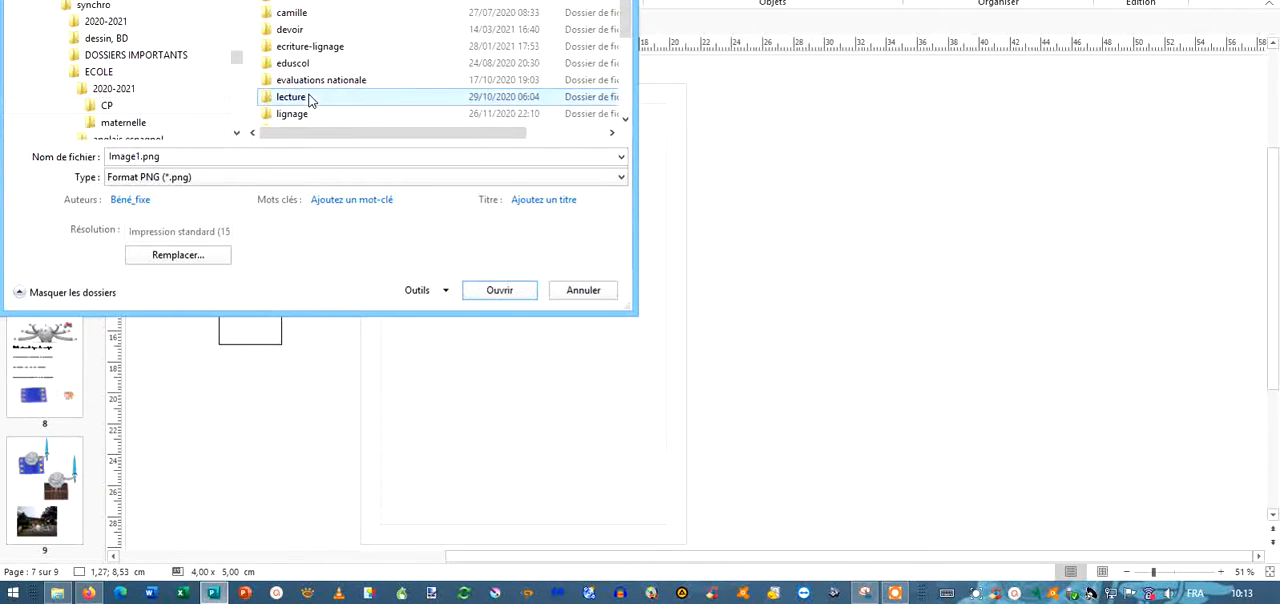
double_click(298, 14)
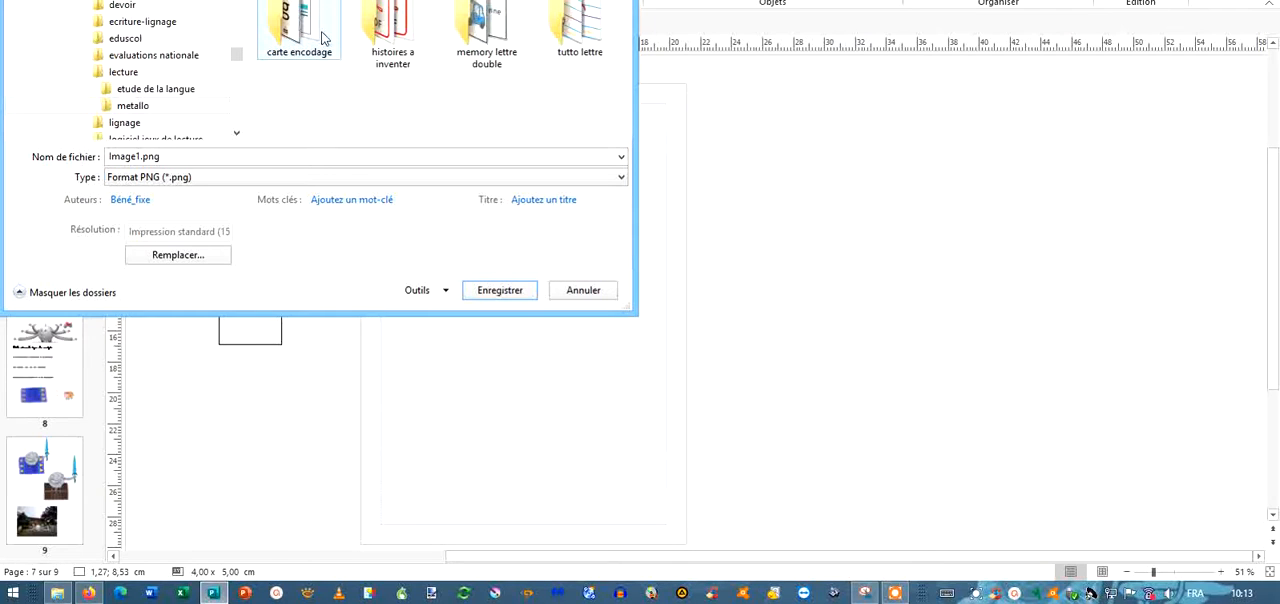
double_click(318, 37)
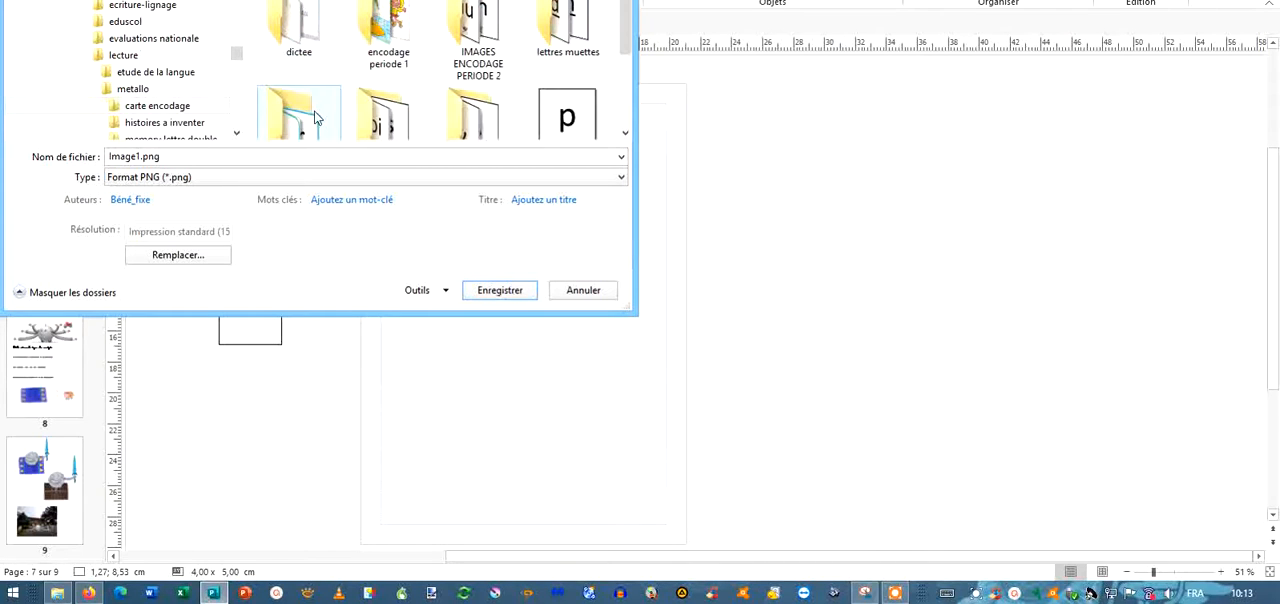
scroll(322, 86, down, 1)
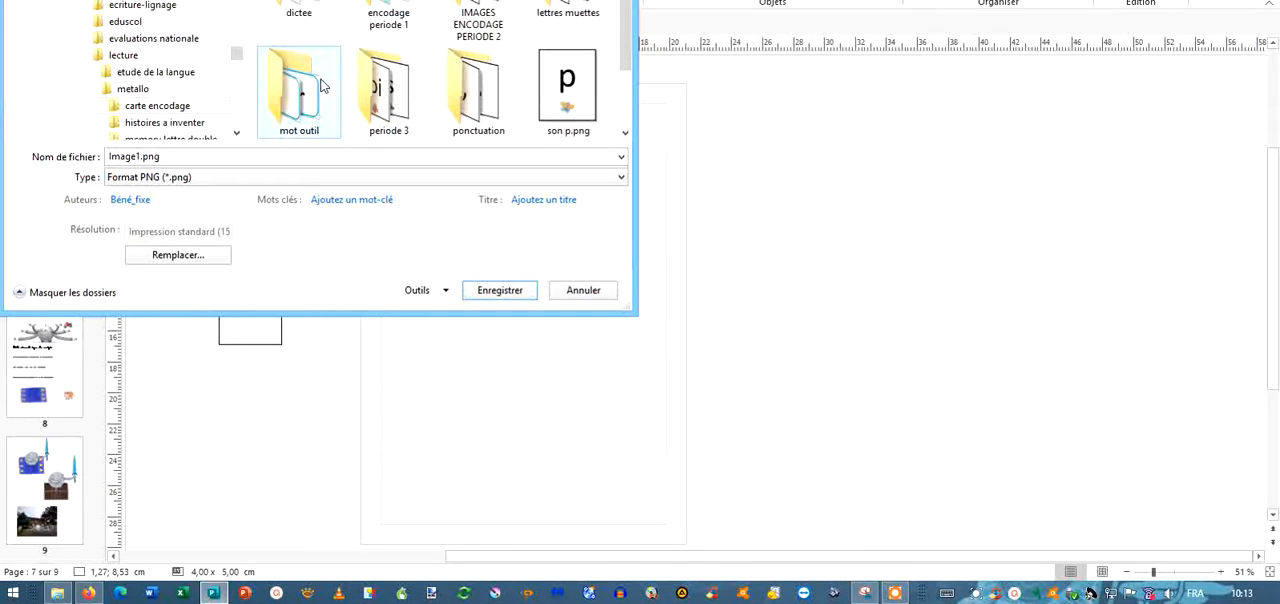
double_click(390, 90)
Save the shop card in JPEG format with a file name beginning "magas", and deselect the card.
click(168, 177)
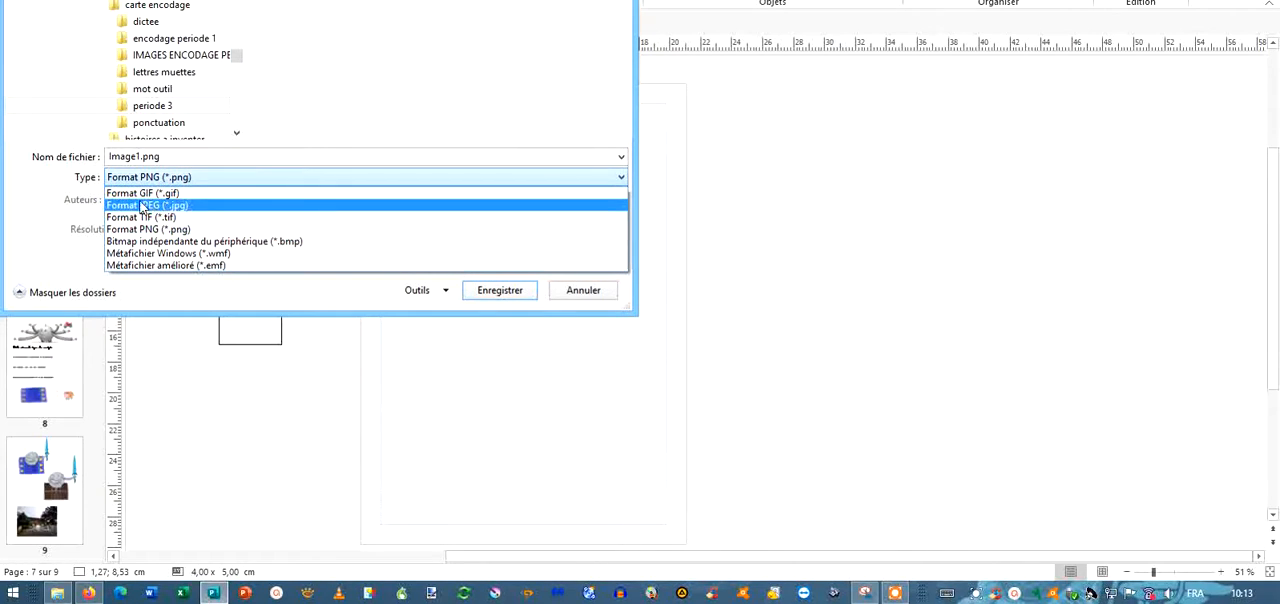
click(162, 205)
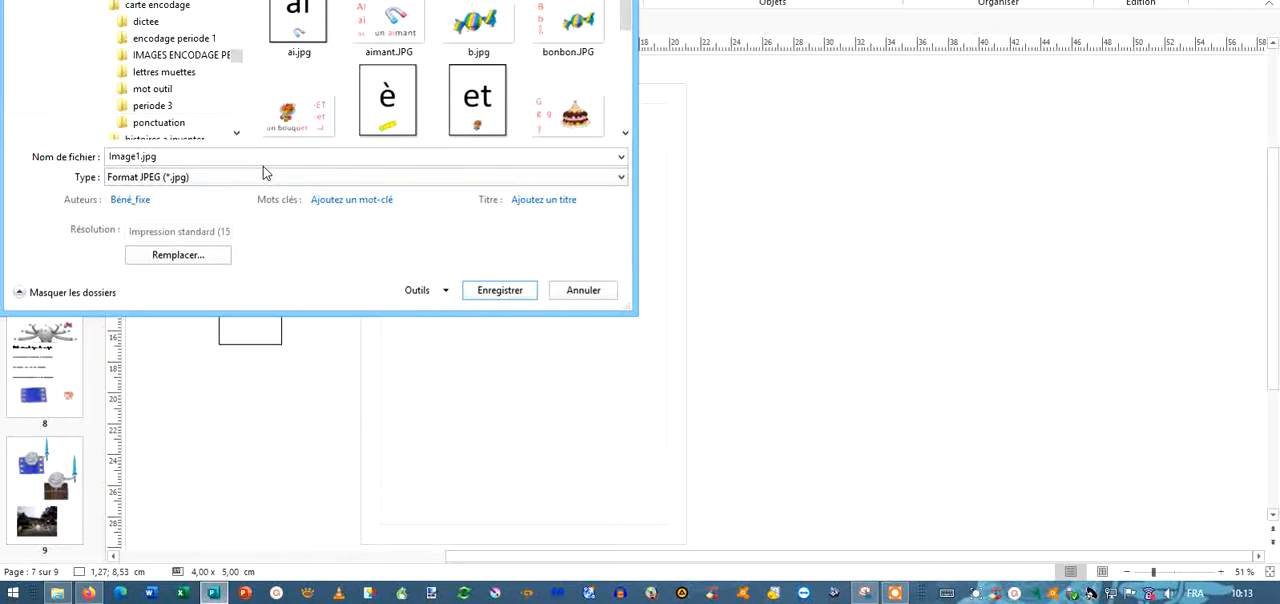
double_click(137, 158)
text(magasin)
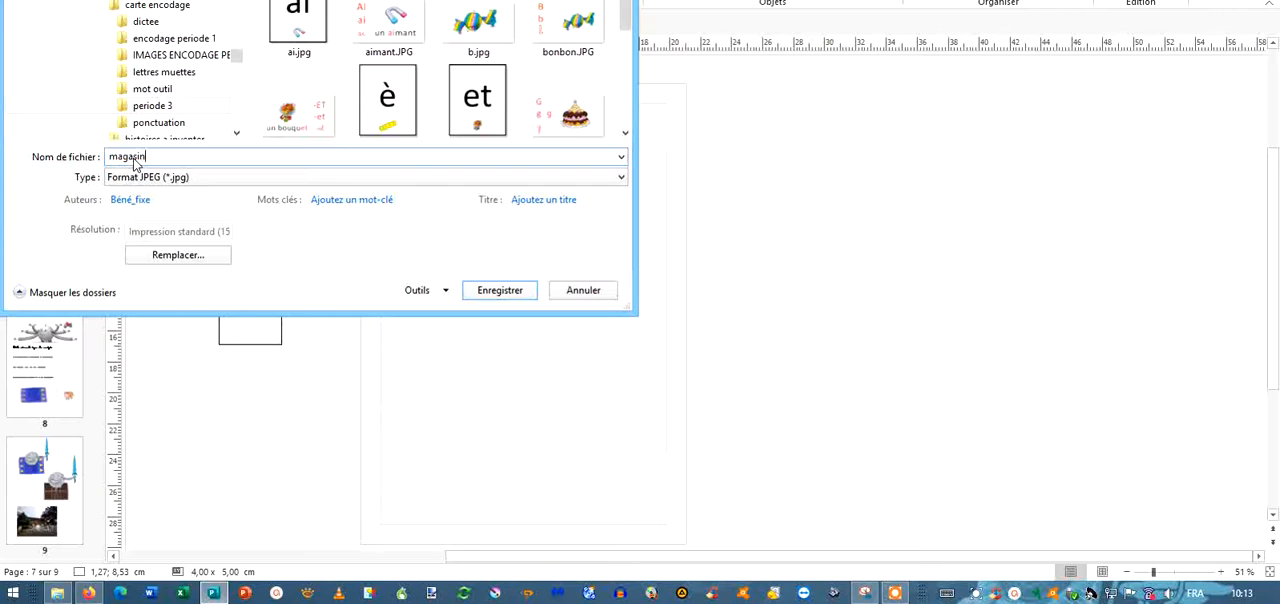
key(Return)
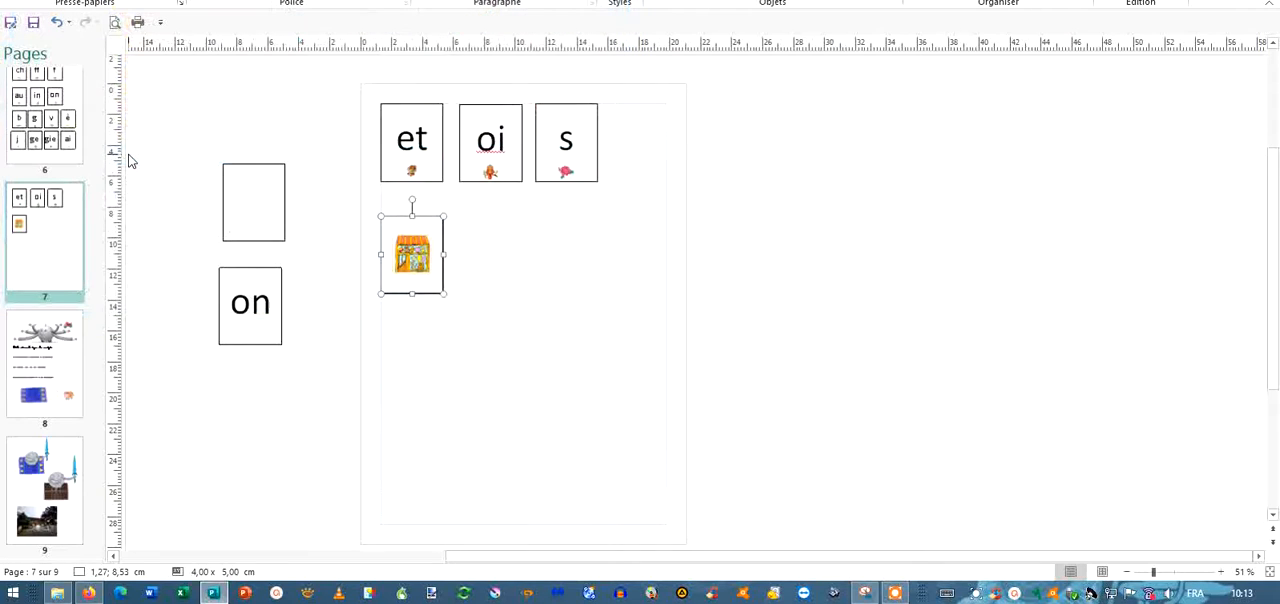
click(458, 320)
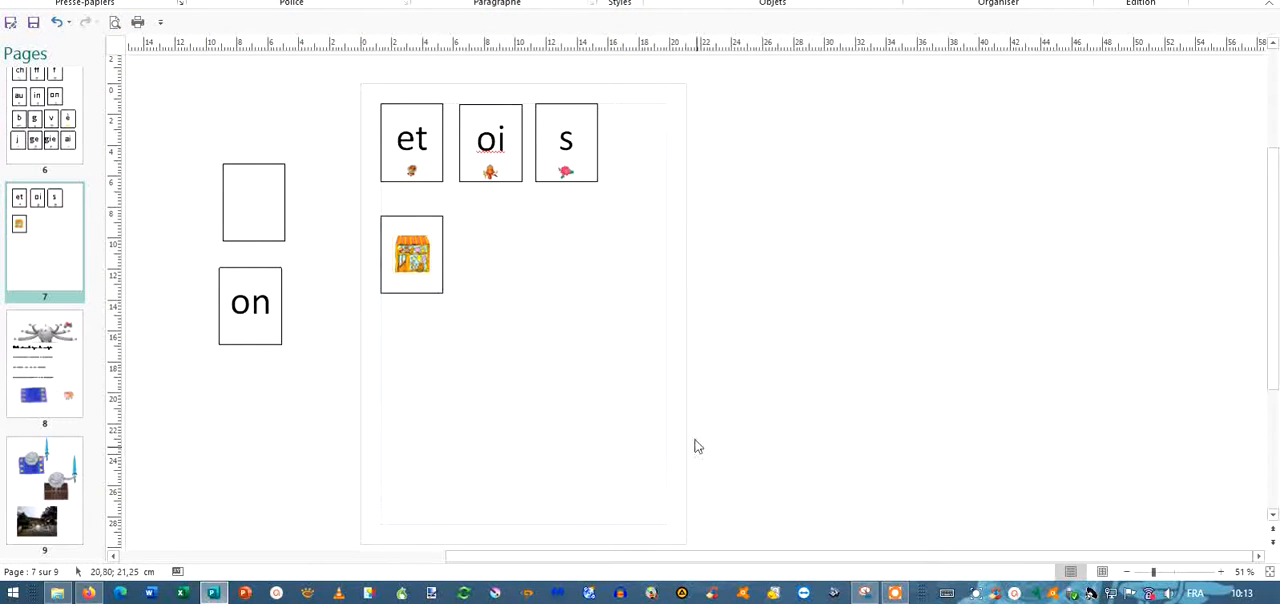
click(893, 596)
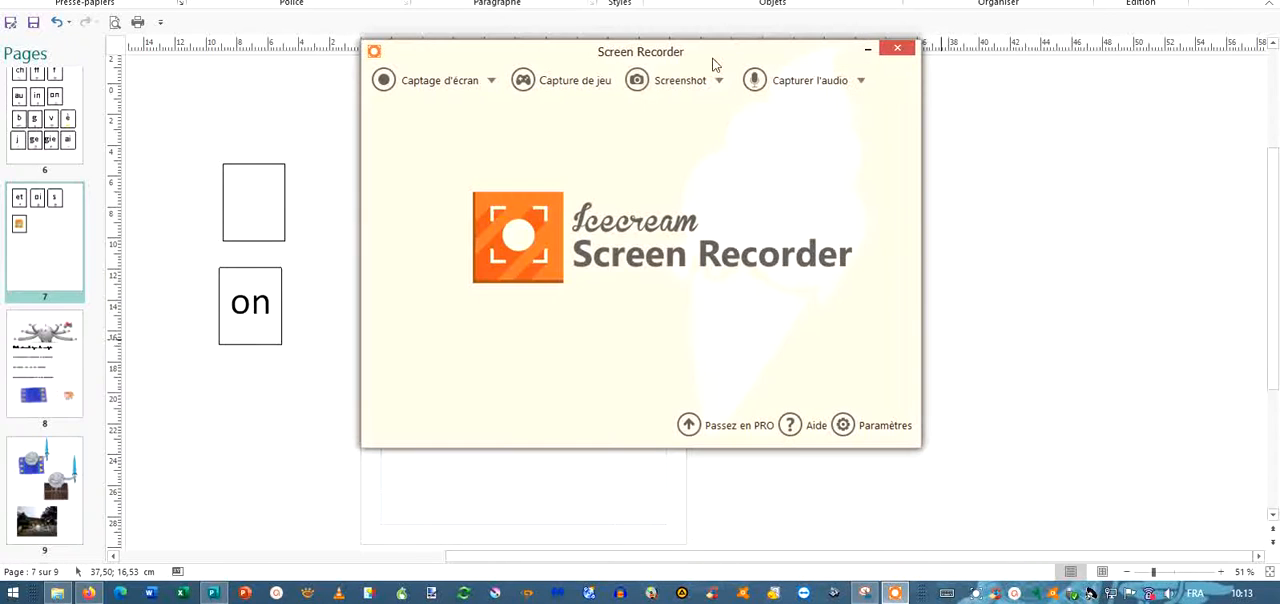
mouse_move(706, 84)
click(670, 132)
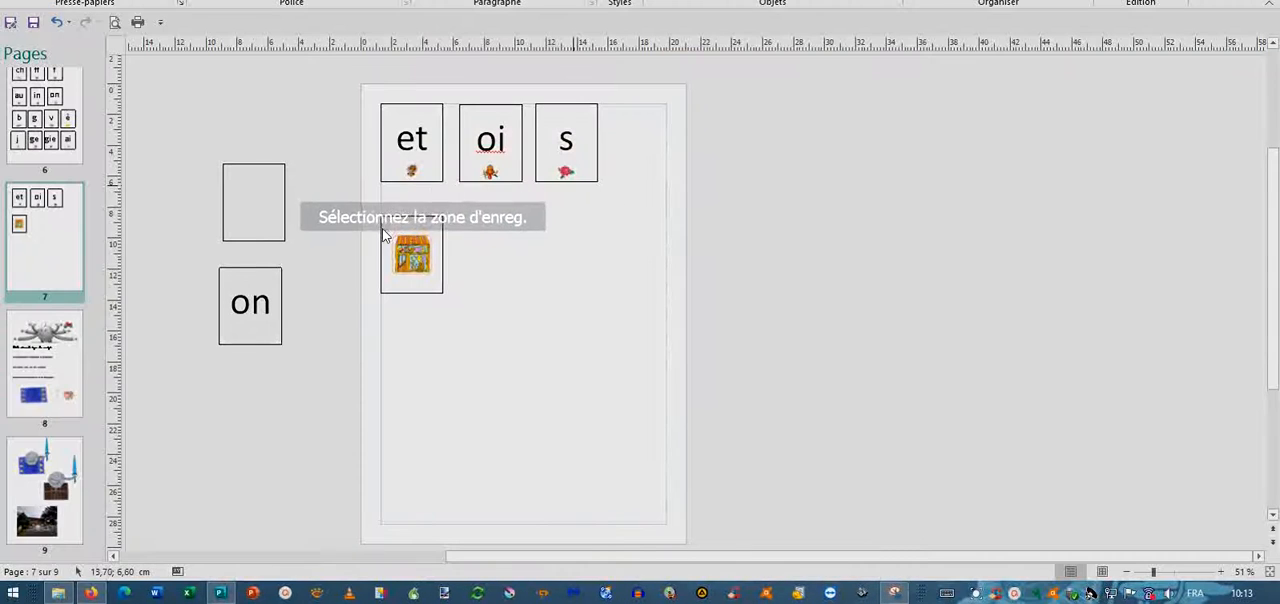
drag(379, 216, 444, 294)
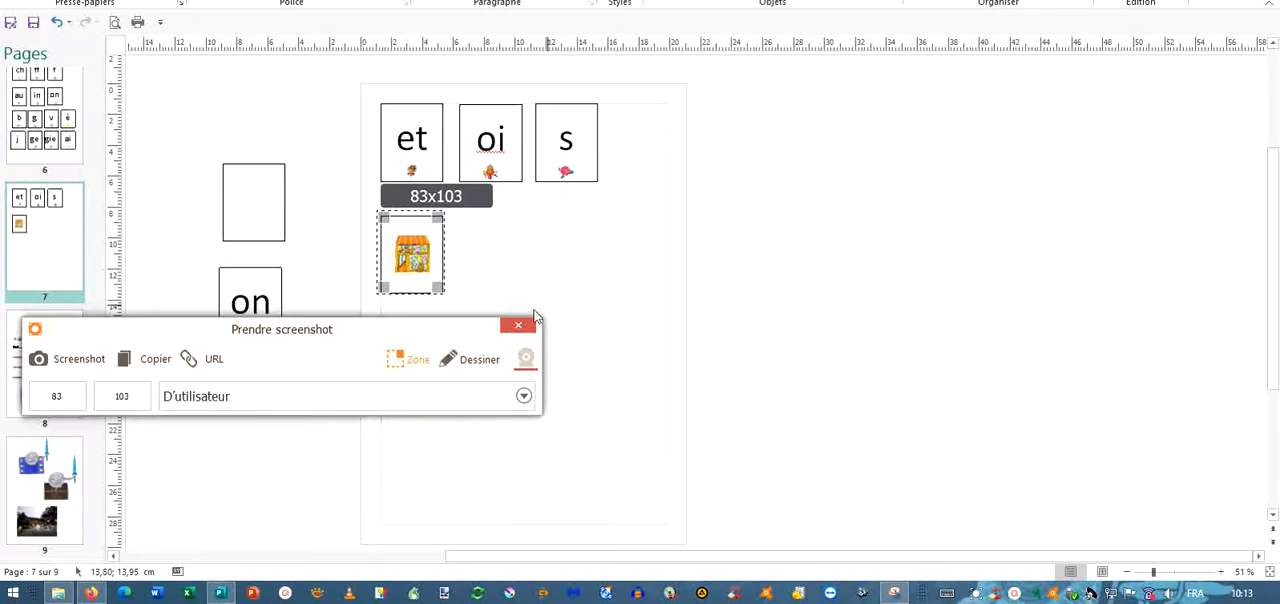
click(519, 328)
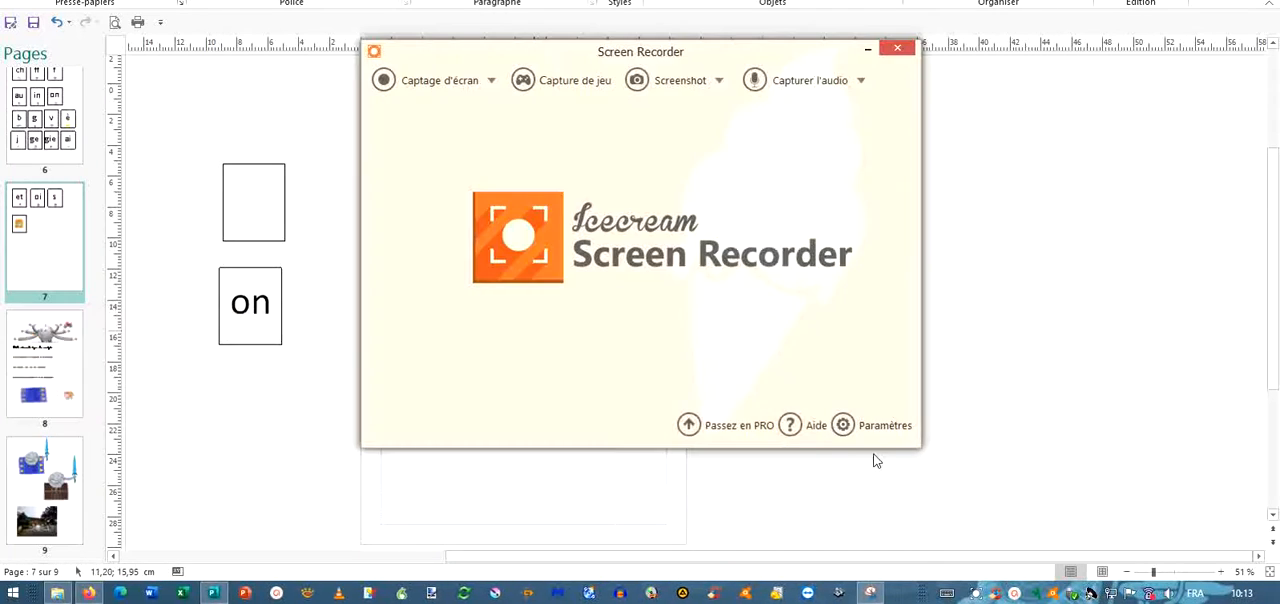
Take a custom-area screenshot of the shop card on page 7, about 83x99 px, and copy it to the clipboard.
click(680, 80)
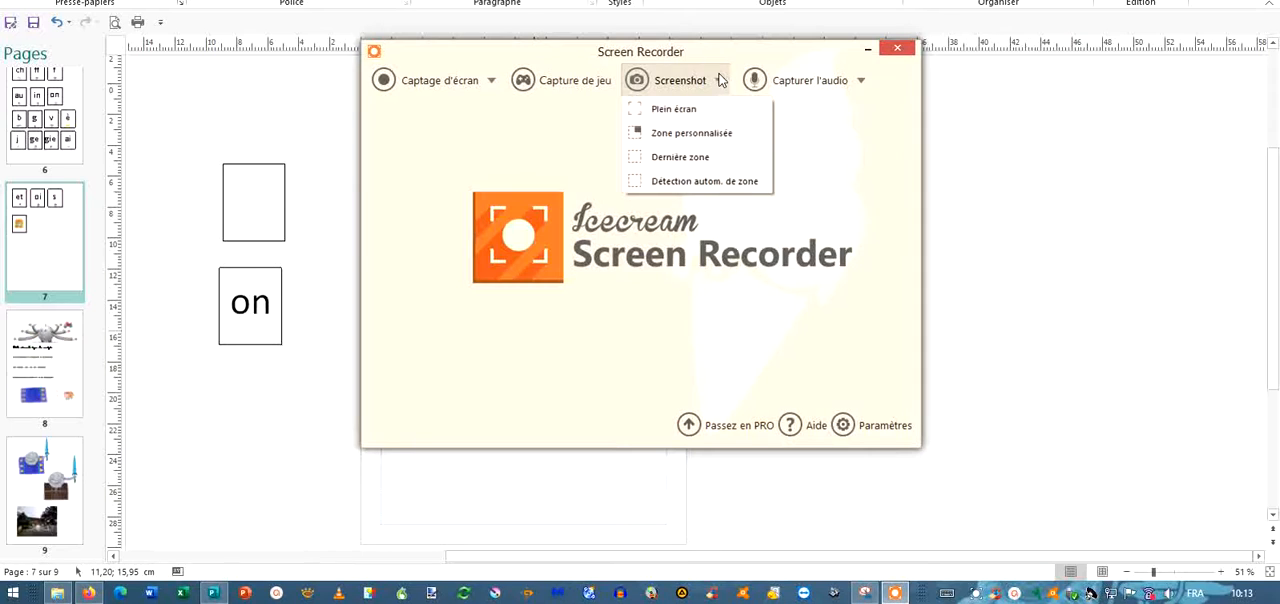
click(650, 134)
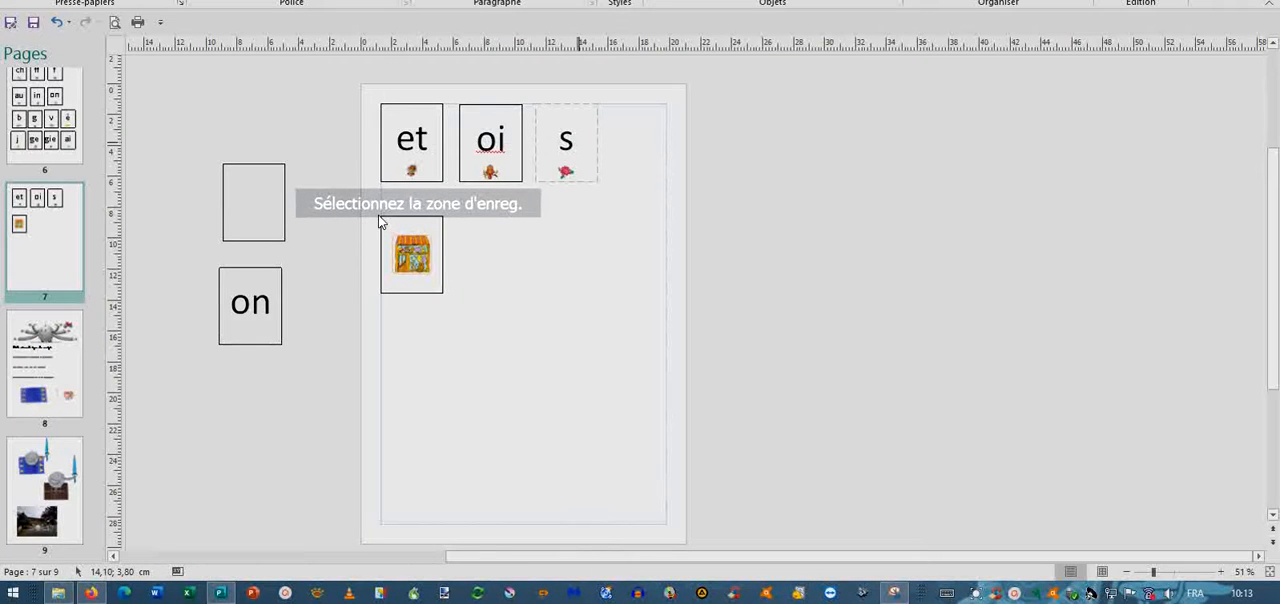
drag(379, 215, 446, 300)
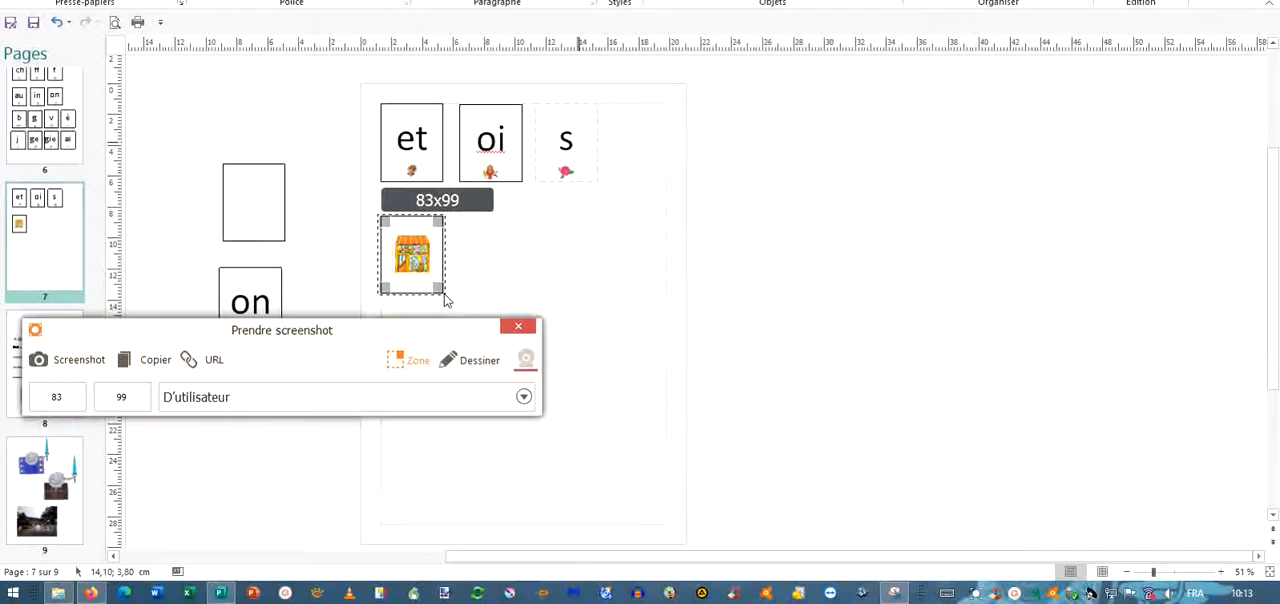
click(155, 362)
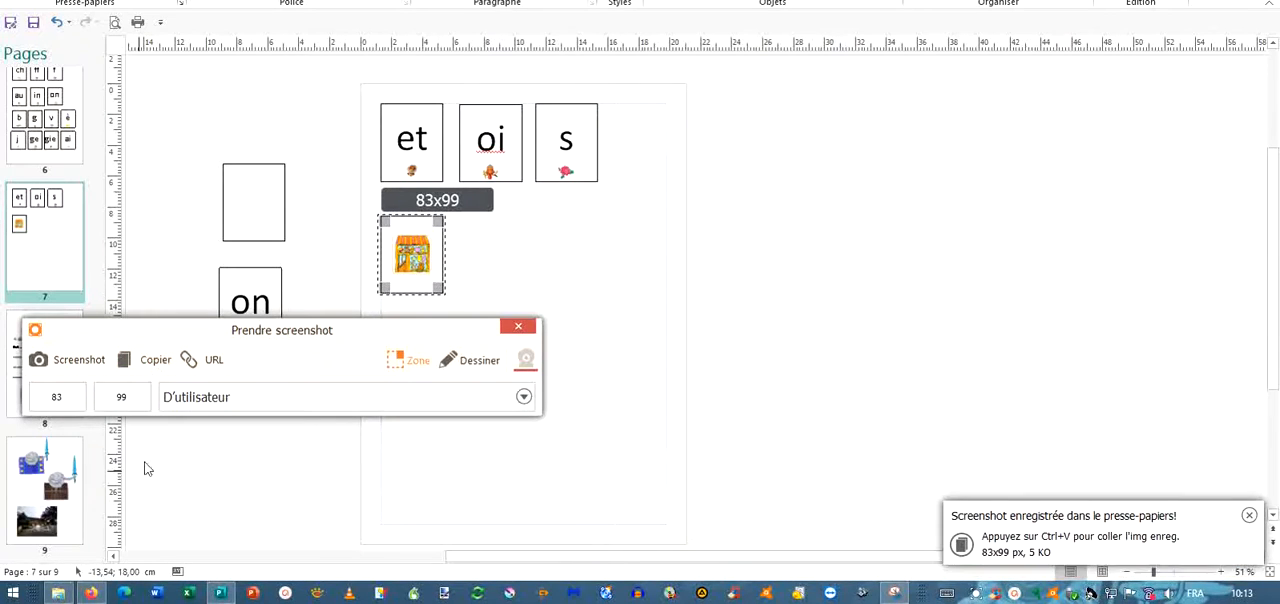
Switch to the Genially project in the browser, close the screenshot capture window and paste the shop card onto page 2.
click(90, 593)
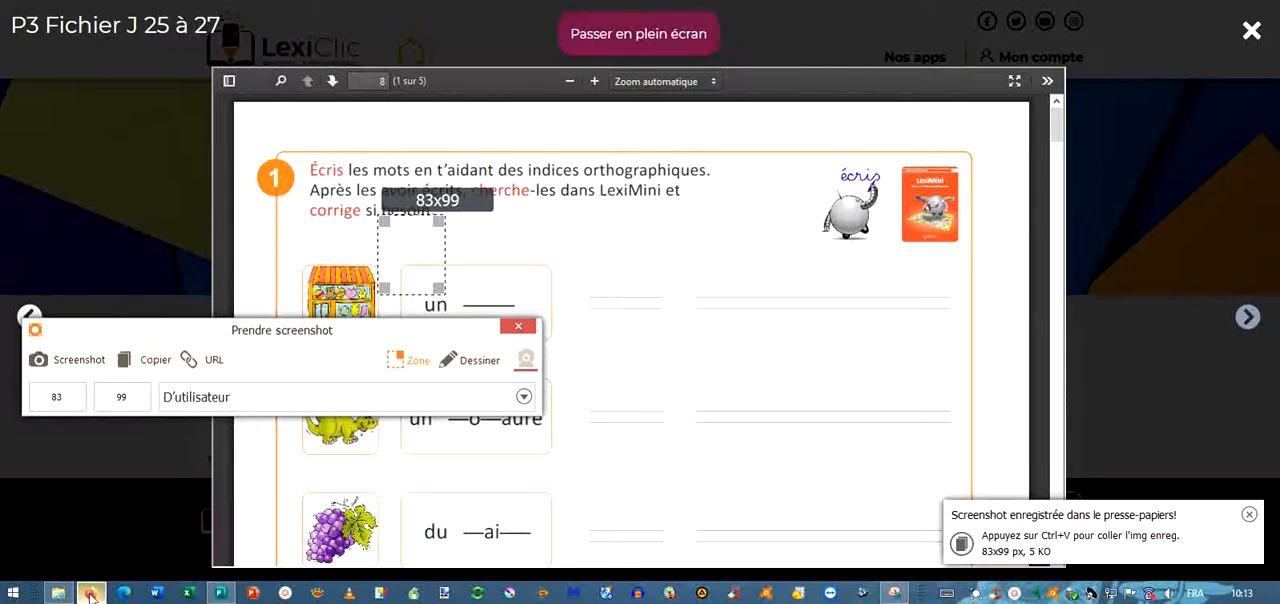
click(528, 330)
click(475, 1)
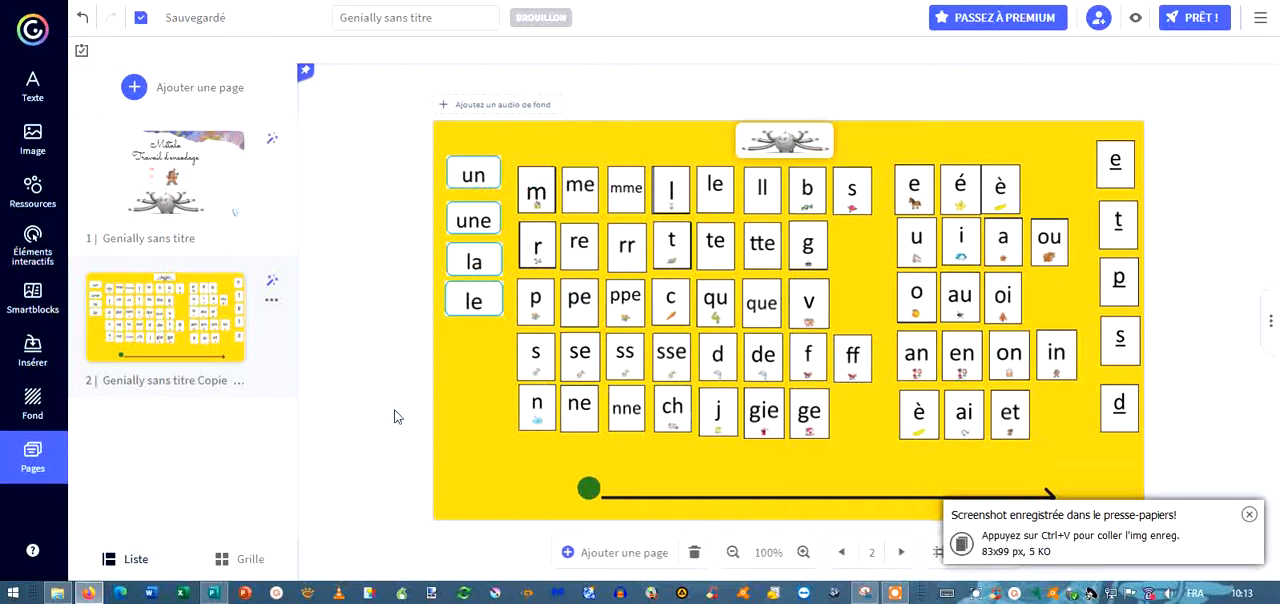
key(ctrl+v)
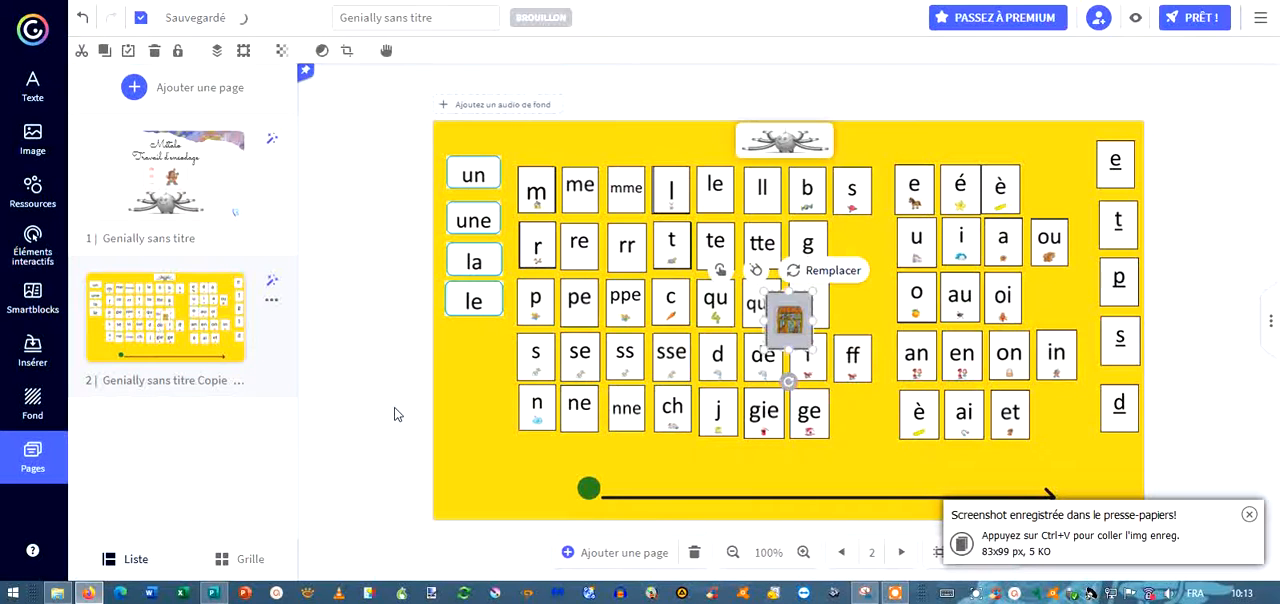
Place the shop card in the lower-left corner of the yellow page, below the article labels, and enlarge it slightly.
drag(800, 334, 474, 467)
drag(492, 428, 494, 422)
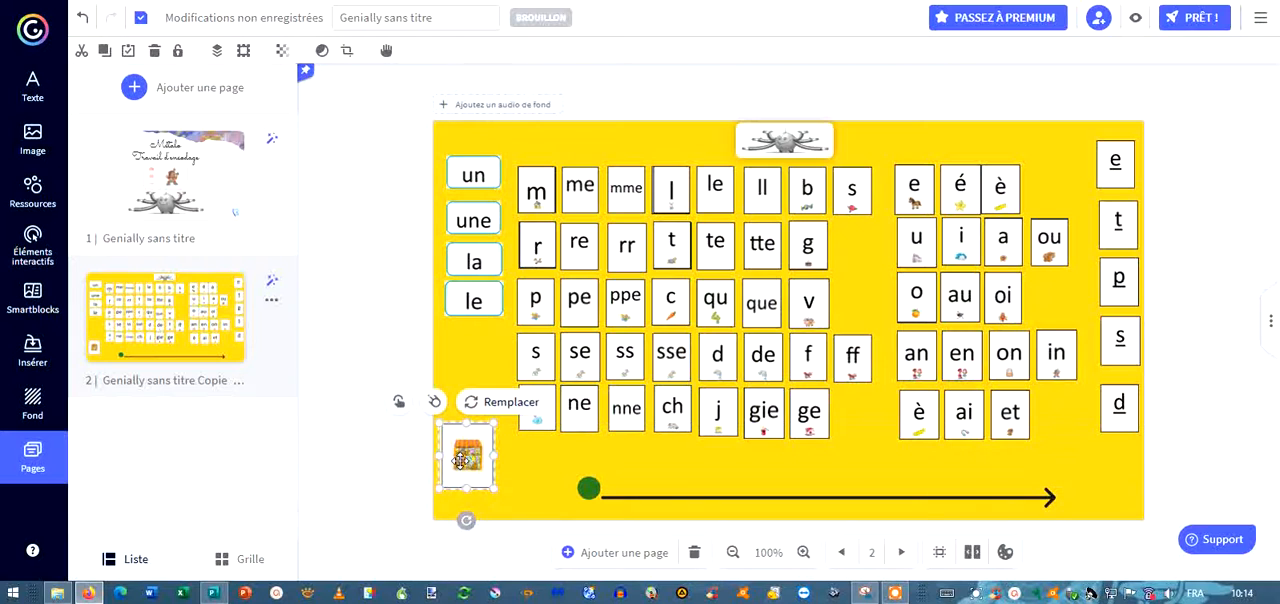
drag(466, 458, 460, 459)
Capture the "un ___" word box beside the shop picture on the LexiClic worksheet, about 193x105 px, and copy it to the clipboard.
key(ctrl+Tab)
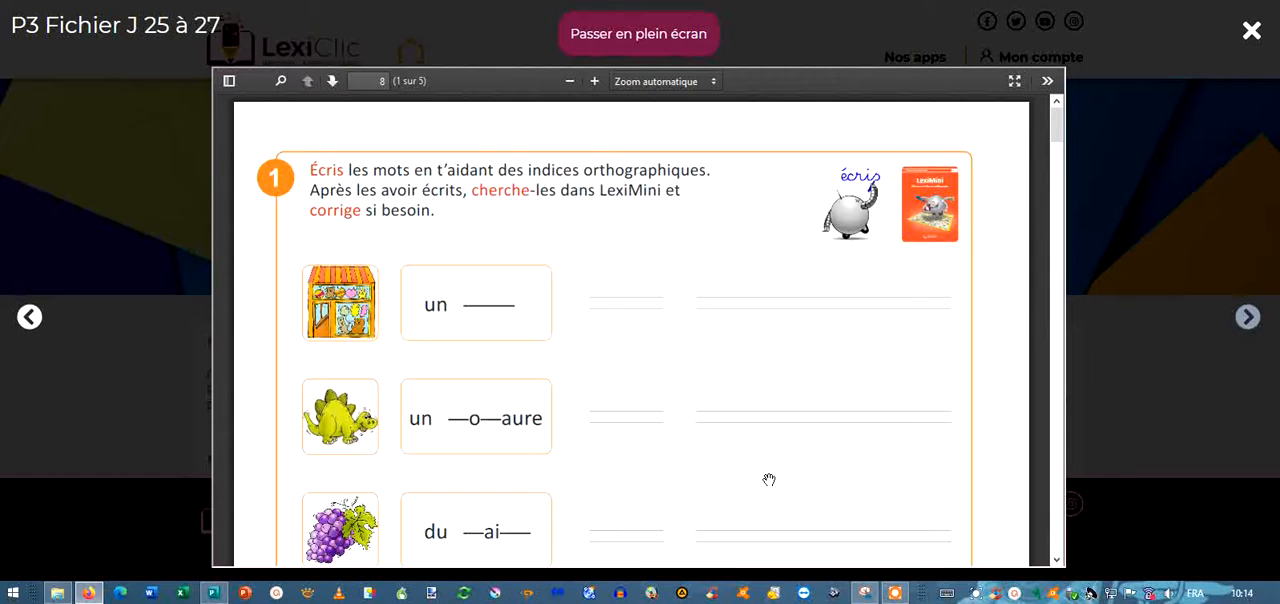
click(895, 594)
click(718, 80)
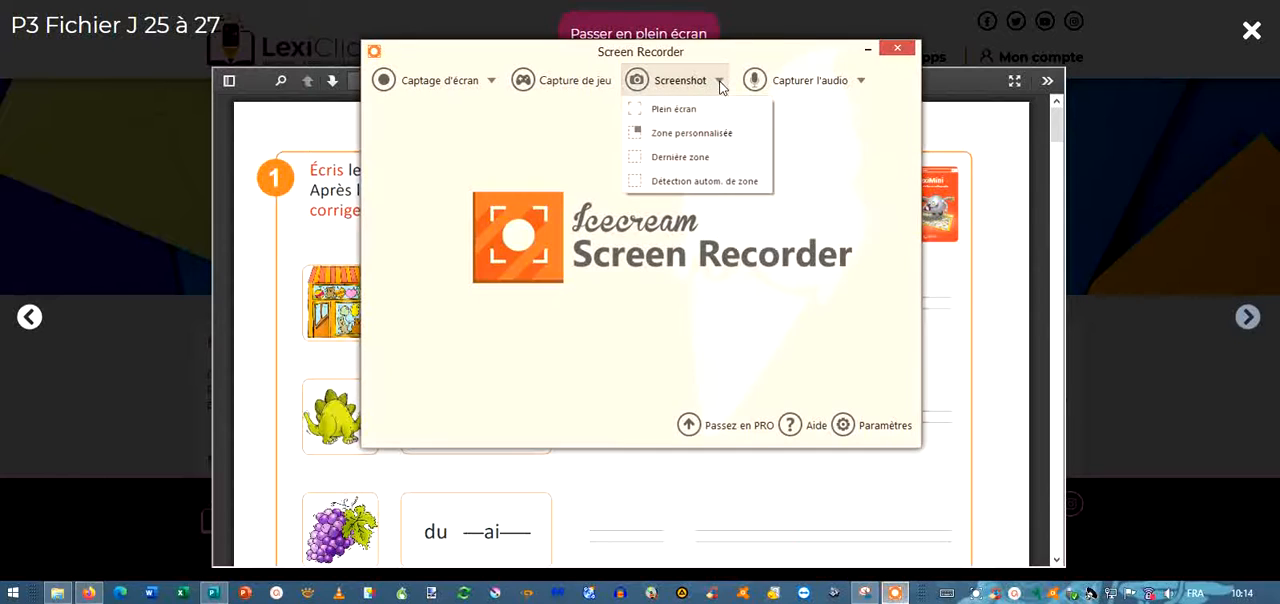
click(651, 137)
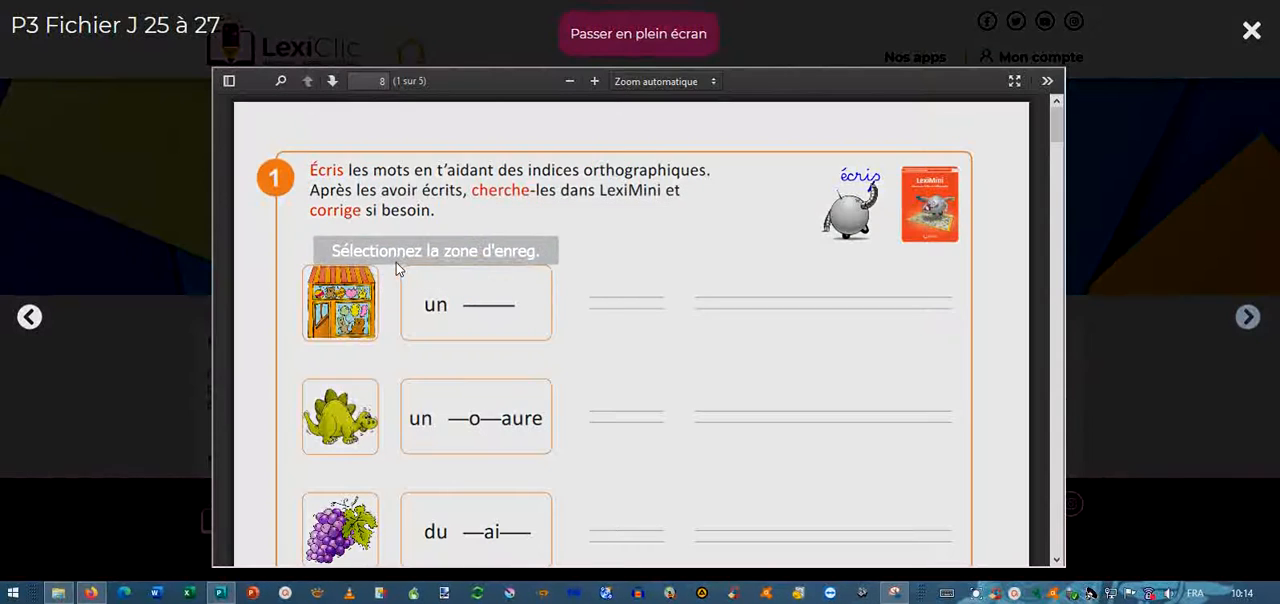
drag(400, 260, 557, 349)
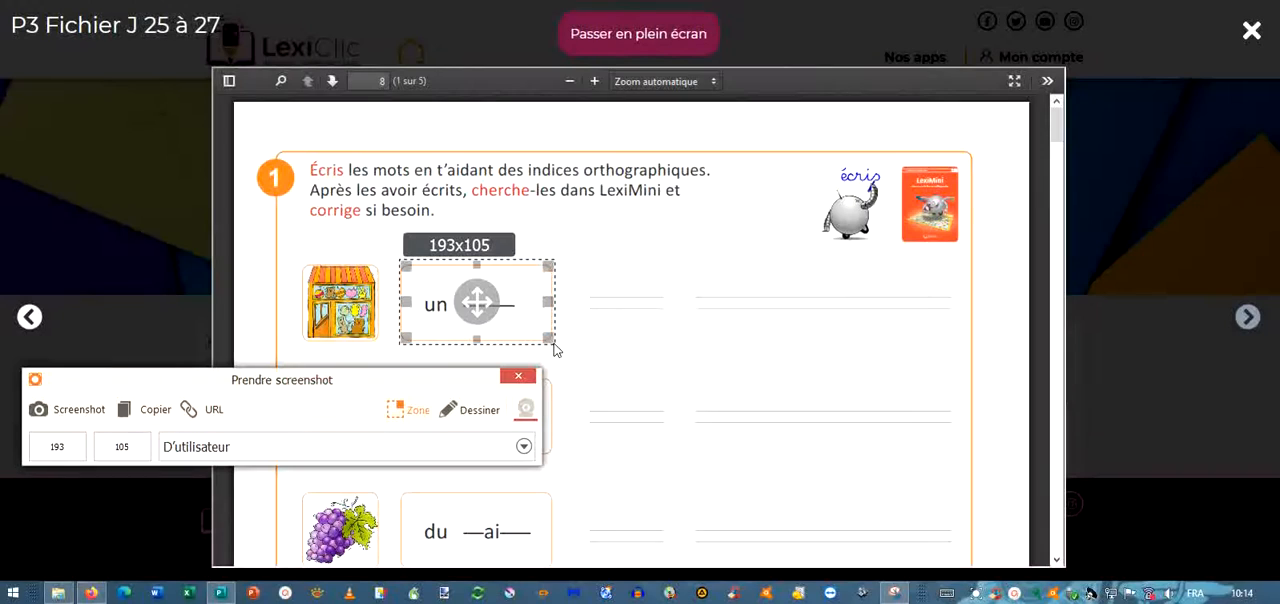
click(150, 404)
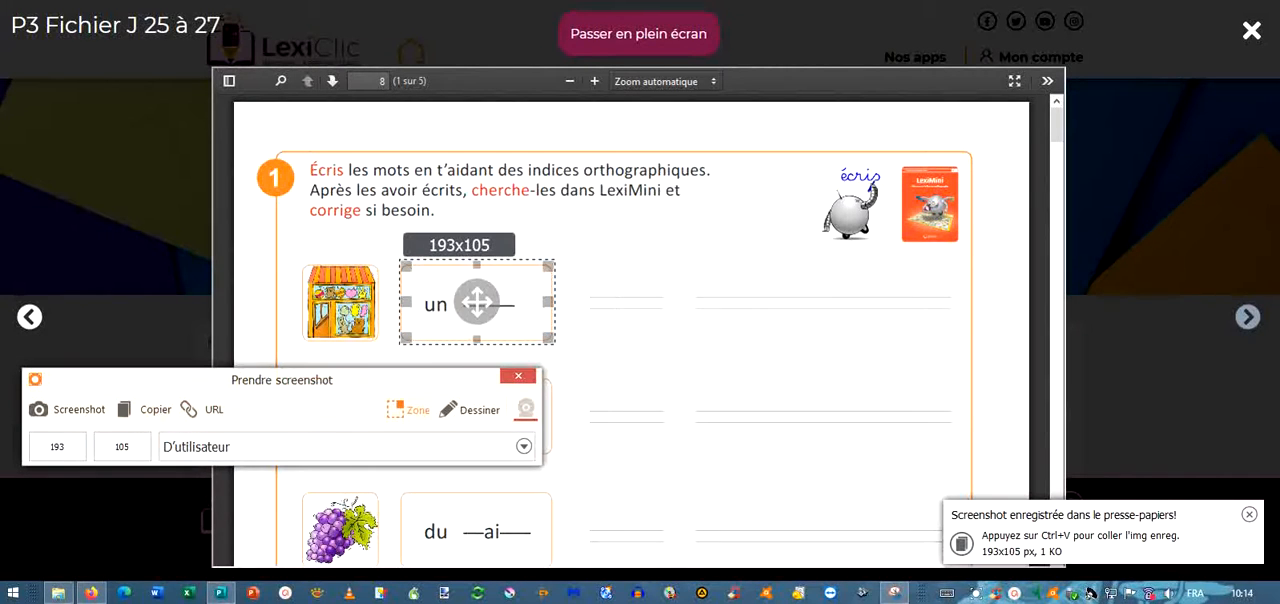
Return to the Genially page, close the screenshot capture window and paste the "un ___" word box onto page 2.
key(ctrl+Tab)
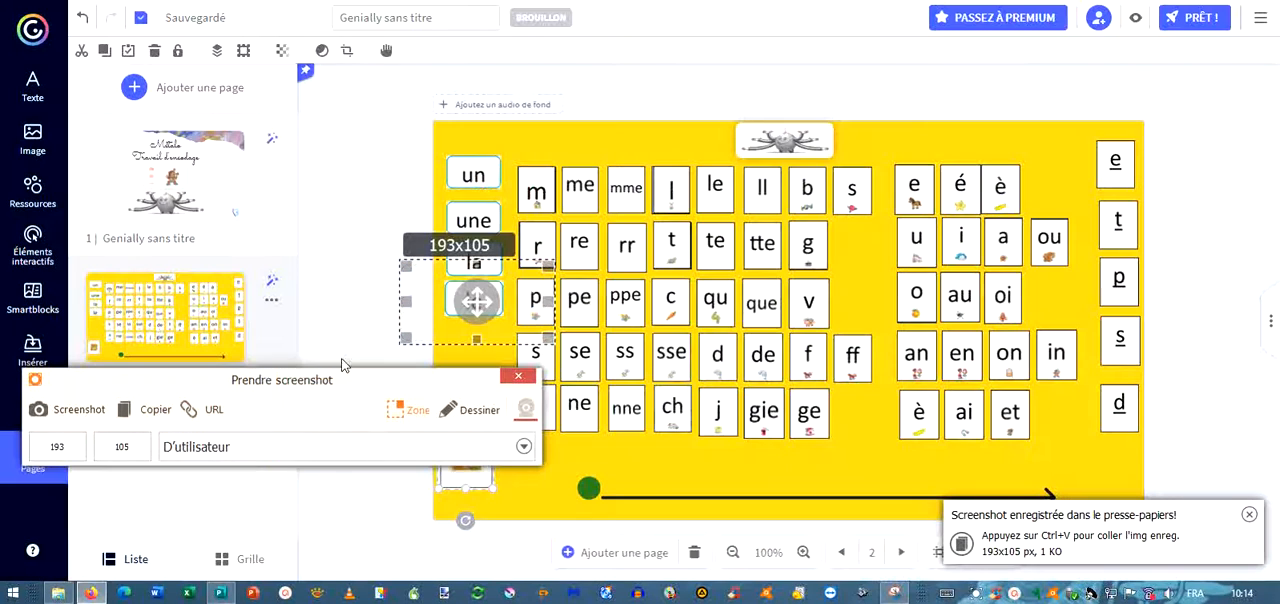
click(518, 376)
click(378, 487)
key(ctrl+v)
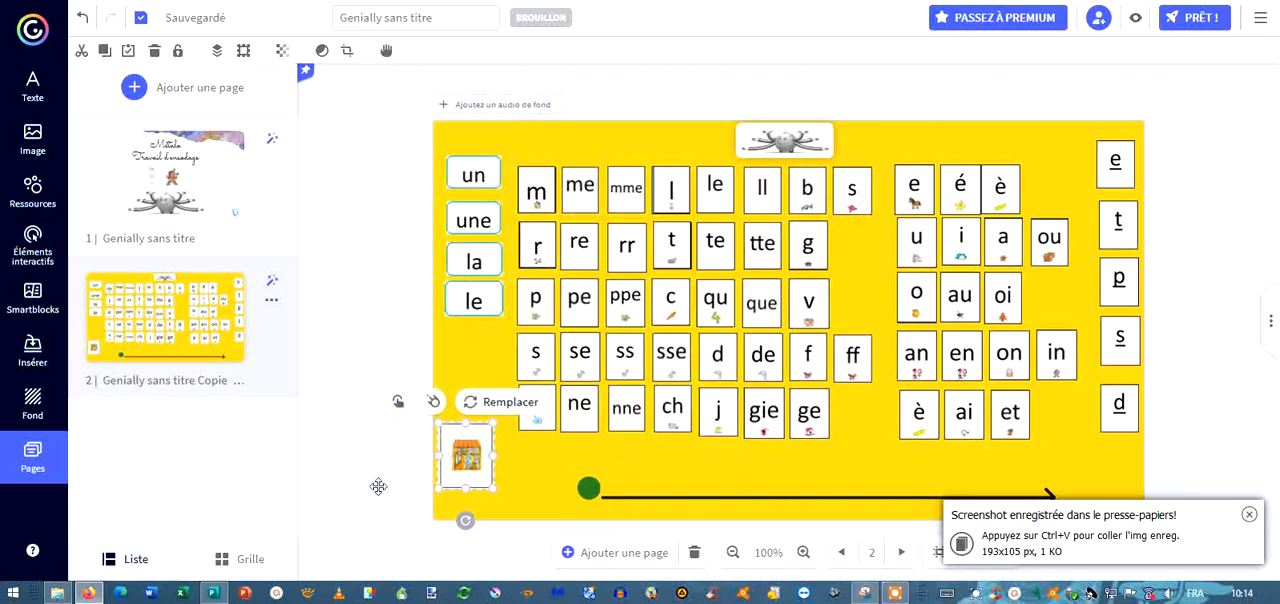
click(378, 487)
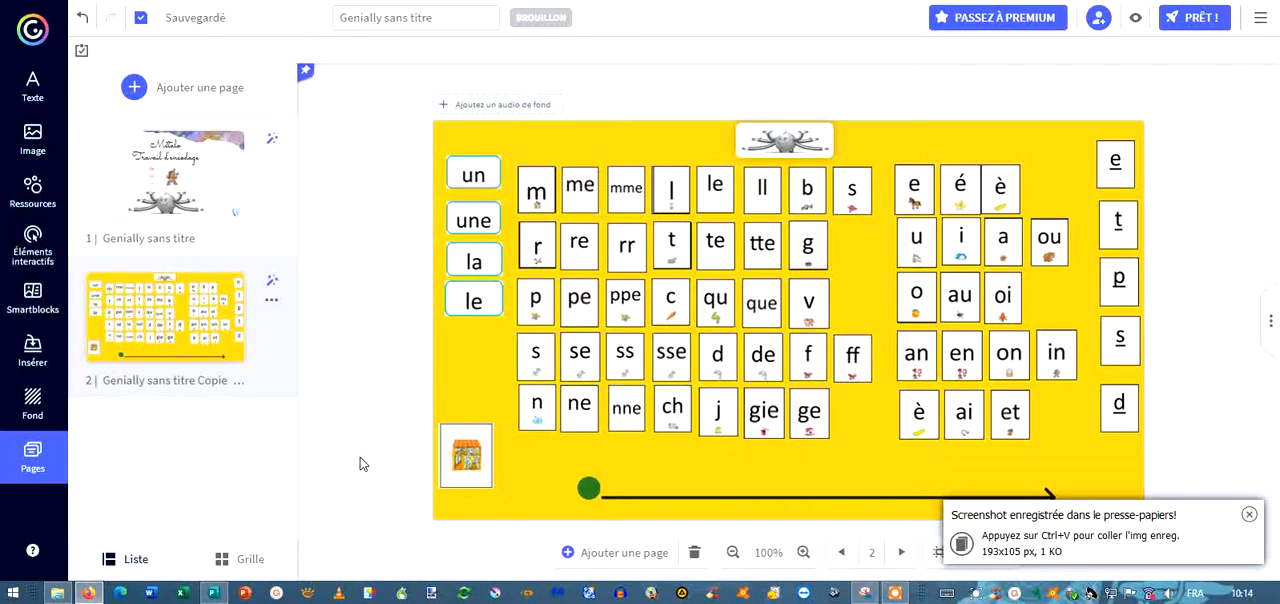
key(ctrl+v)
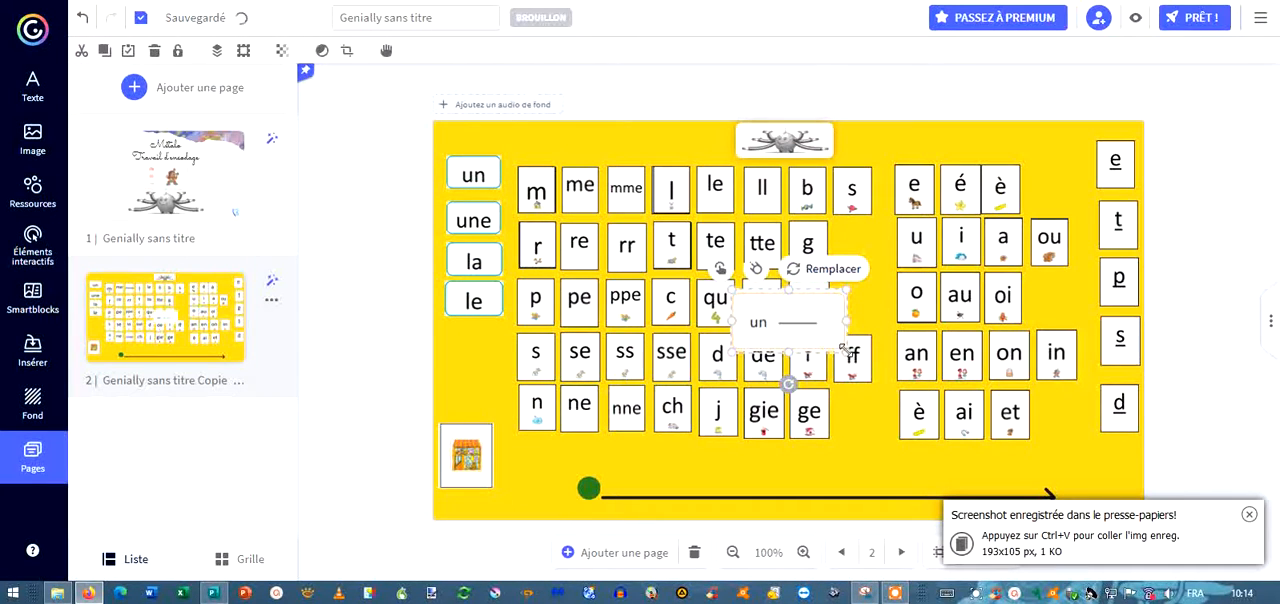
Shrink the "un ___" box to fit between the shop card and the green dot, and lower the shop card slightly.
drag(845, 349, 541, 484)
drag(467, 464, 466, 474)
drag(466, 474, 466, 475)
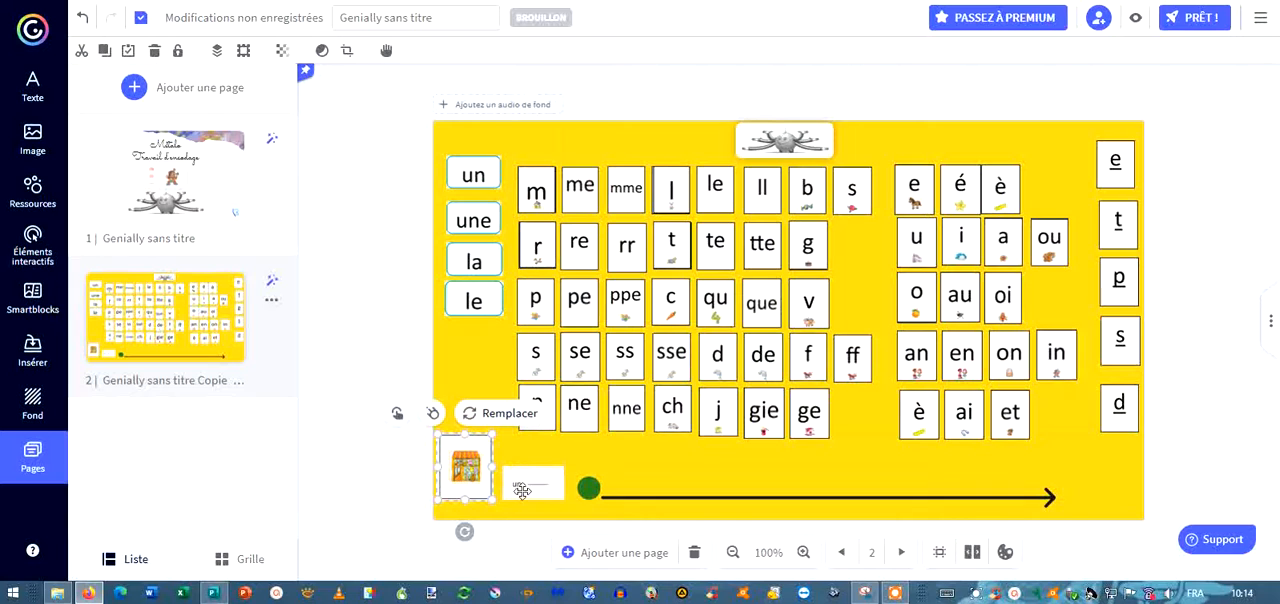
click(380, 477)
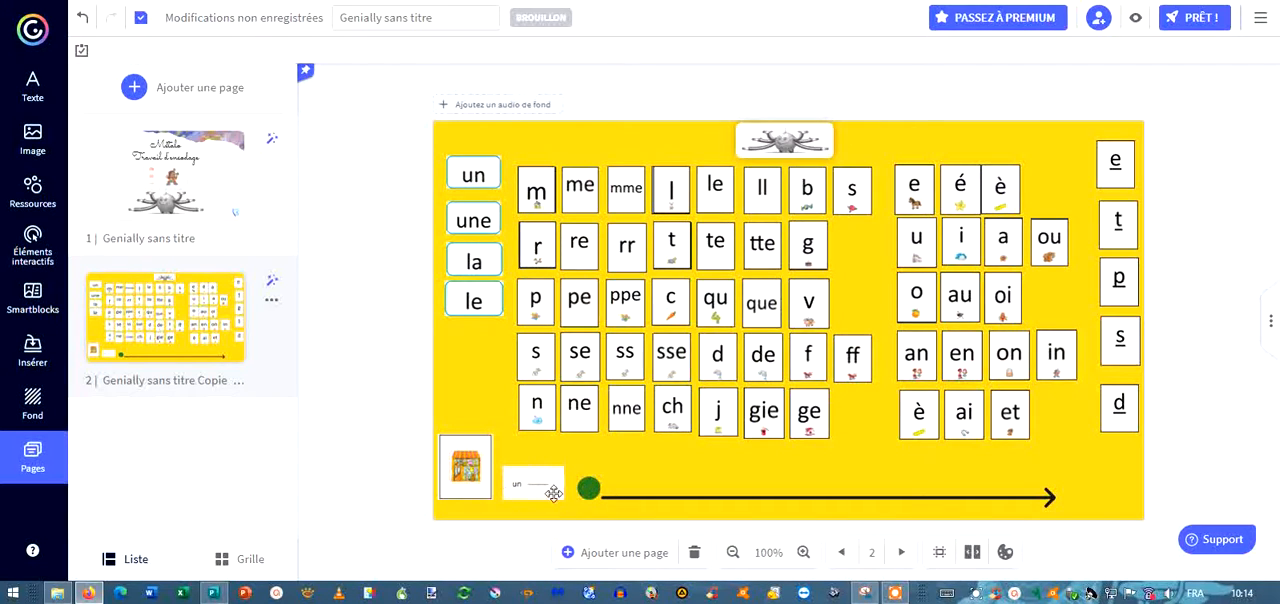
Enlarge the "un ___" box slightly towards the shop card and deselect it.
click(520, 489)
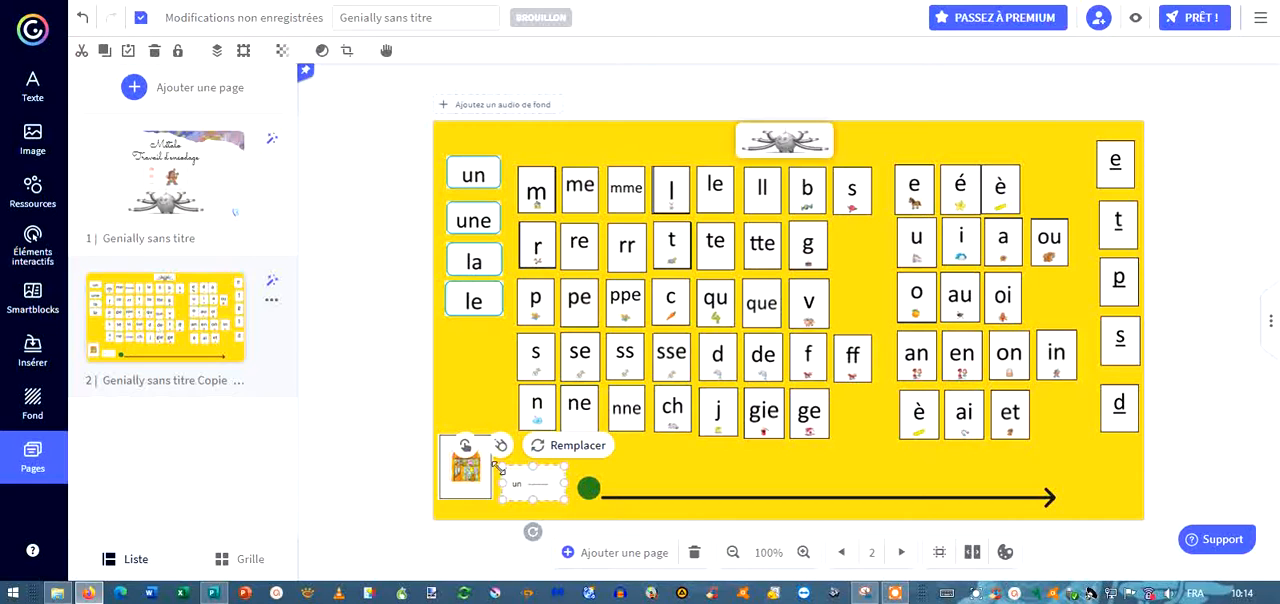
drag(500, 467, 490, 470)
click(366, 413)
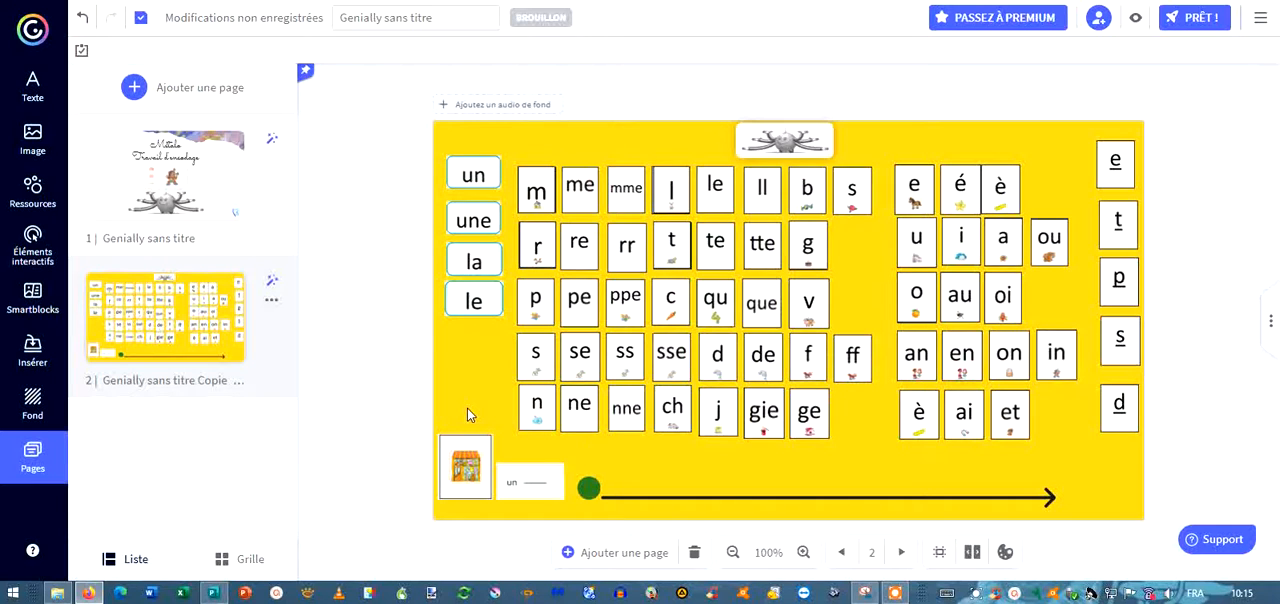
Lock the shop card and the "un ___" box in place on the Genially page.
click(468, 474)
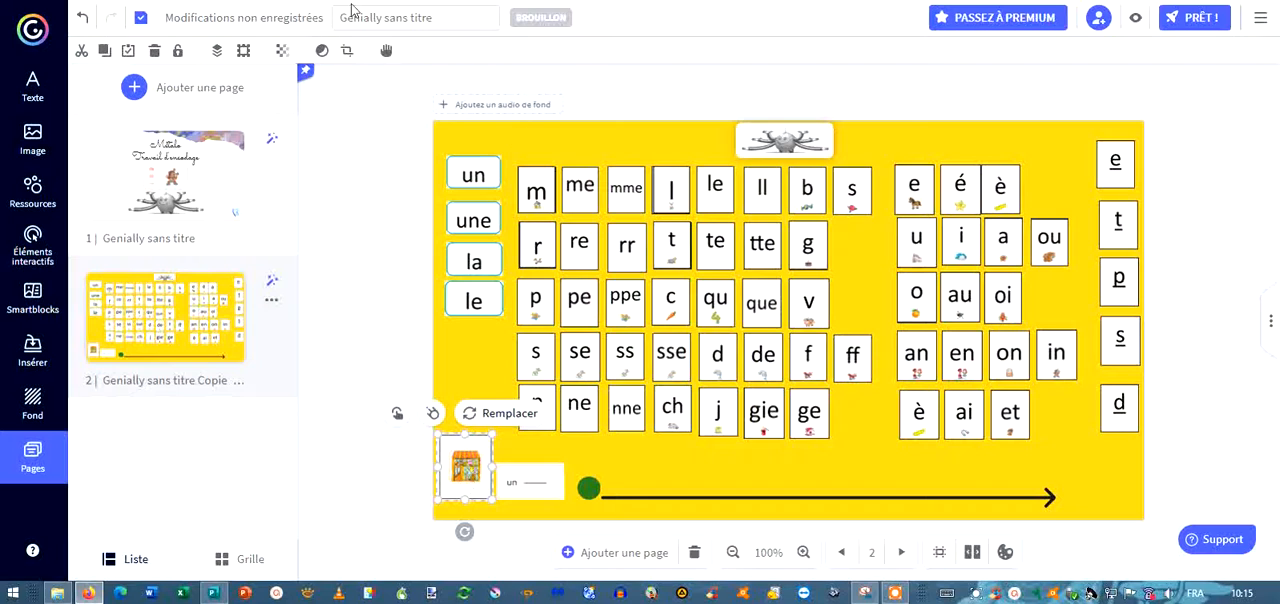
click(180, 56)
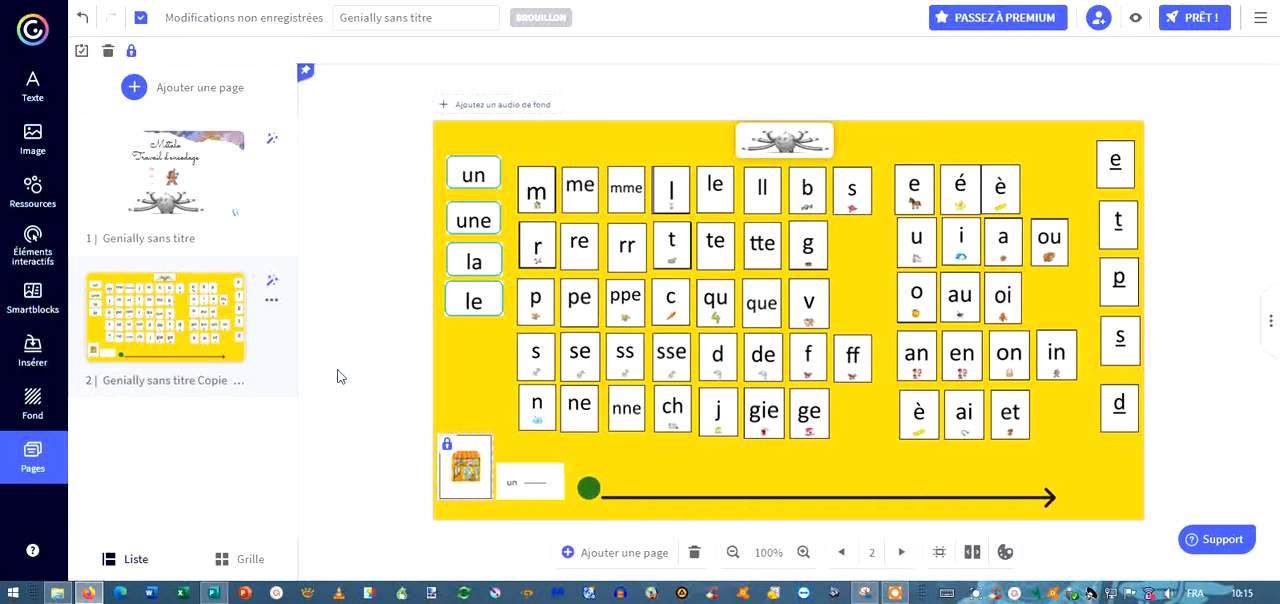
click(521, 483)
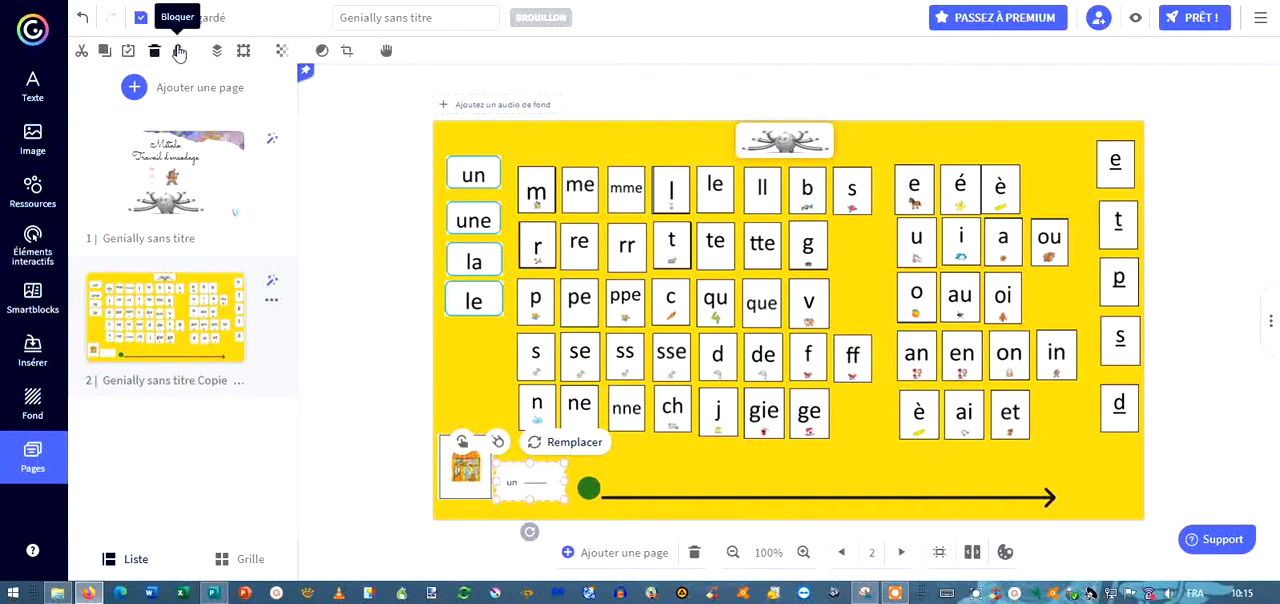
click(178, 50)
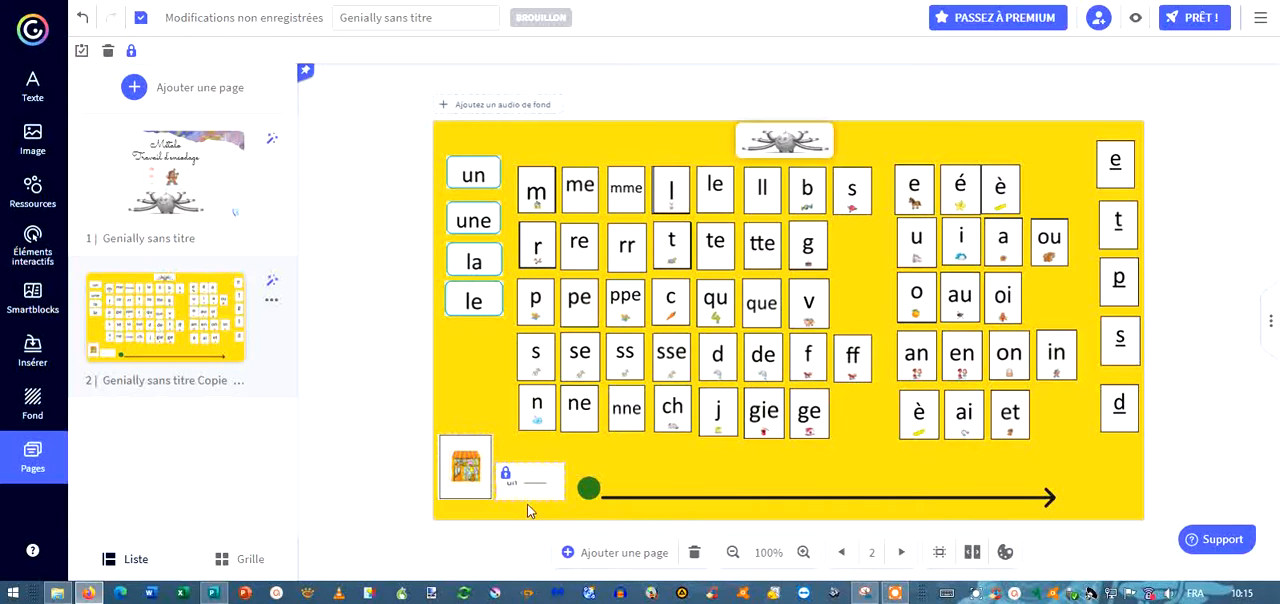
click(372, 493)
Switch to Publisher, move the "f" card from page 6 to the empty area of page 7 below the shop card, and ungroup it.
mouse_move(217, 598)
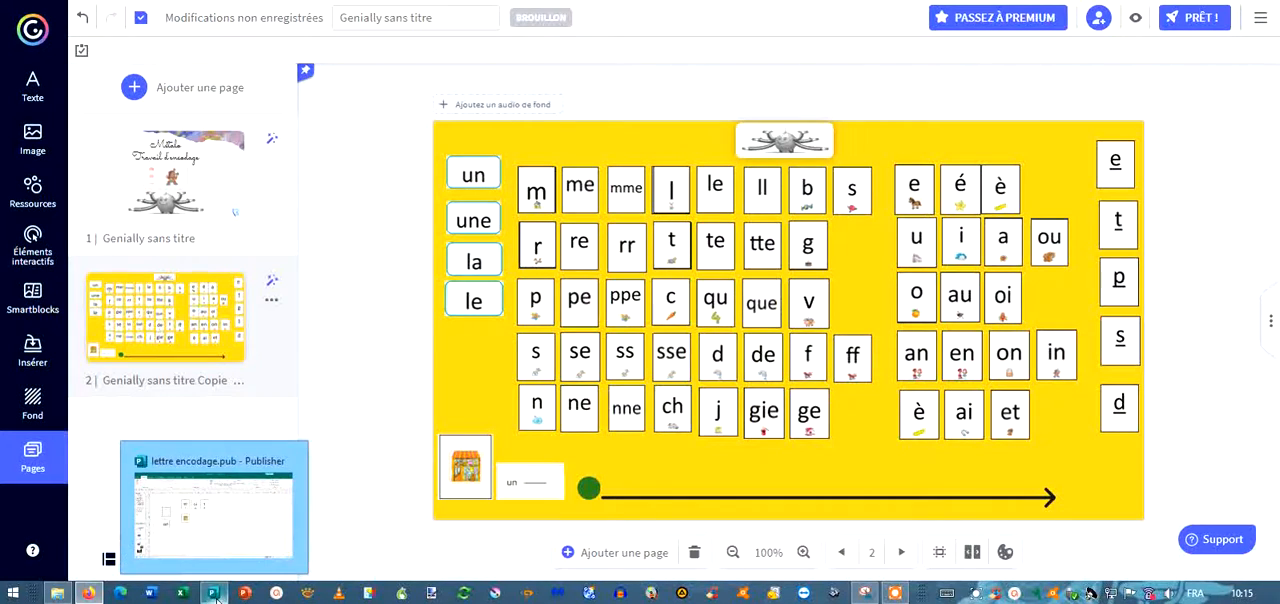
click(214, 594)
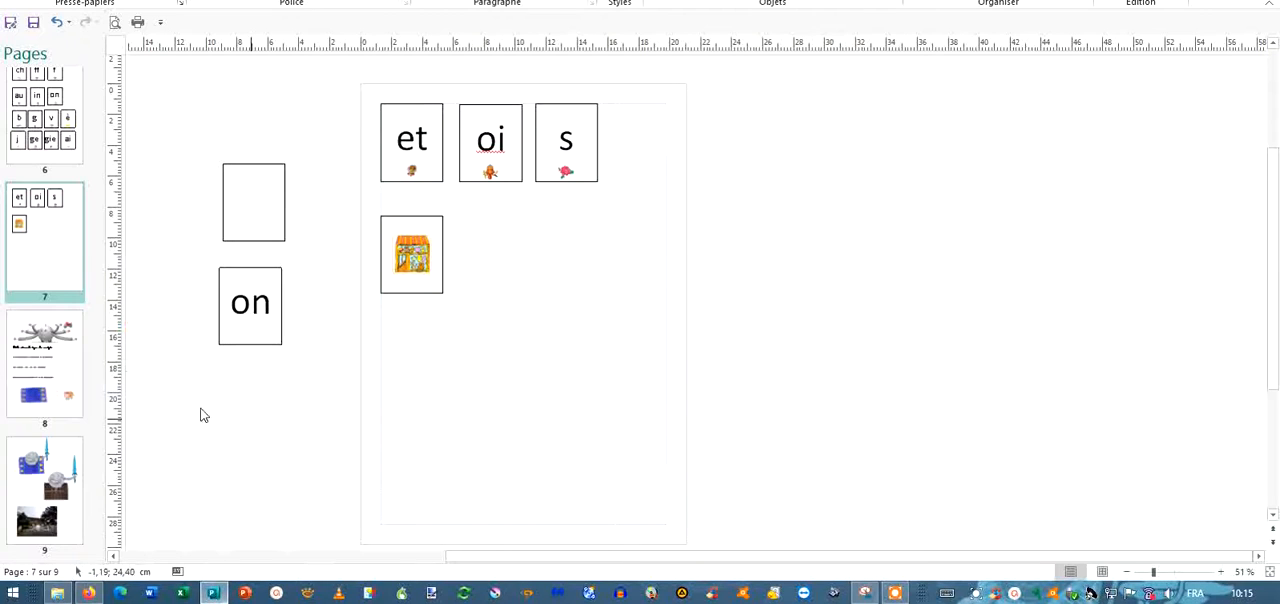
click(50, 153)
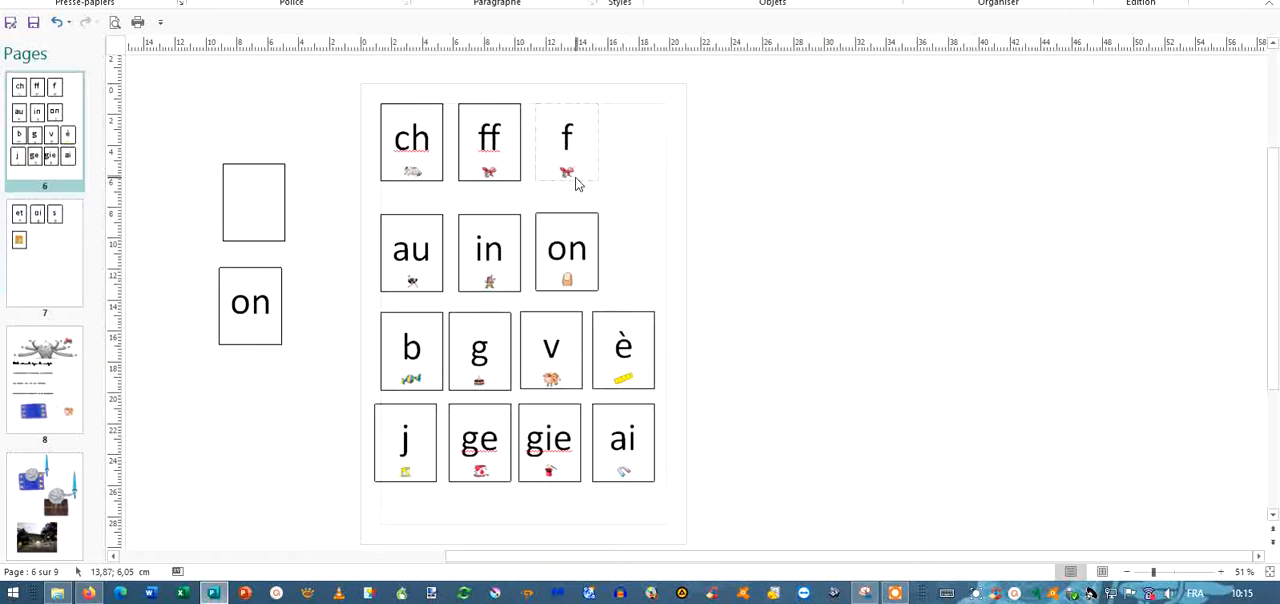
drag(575, 183, 810, 218)
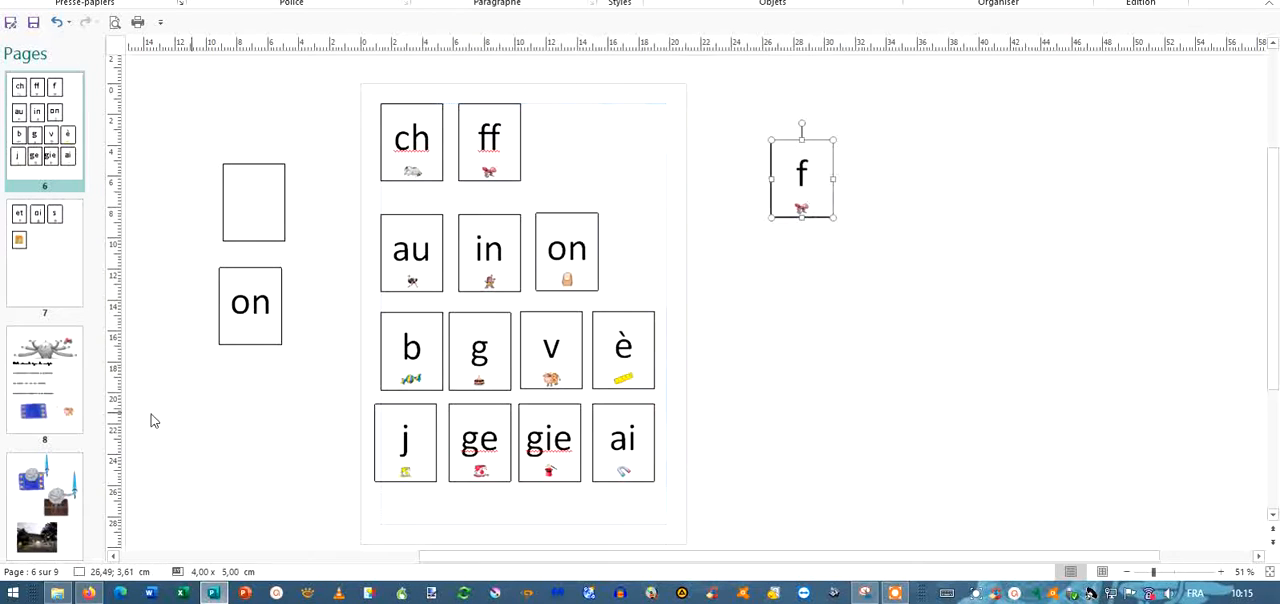
click(58, 290)
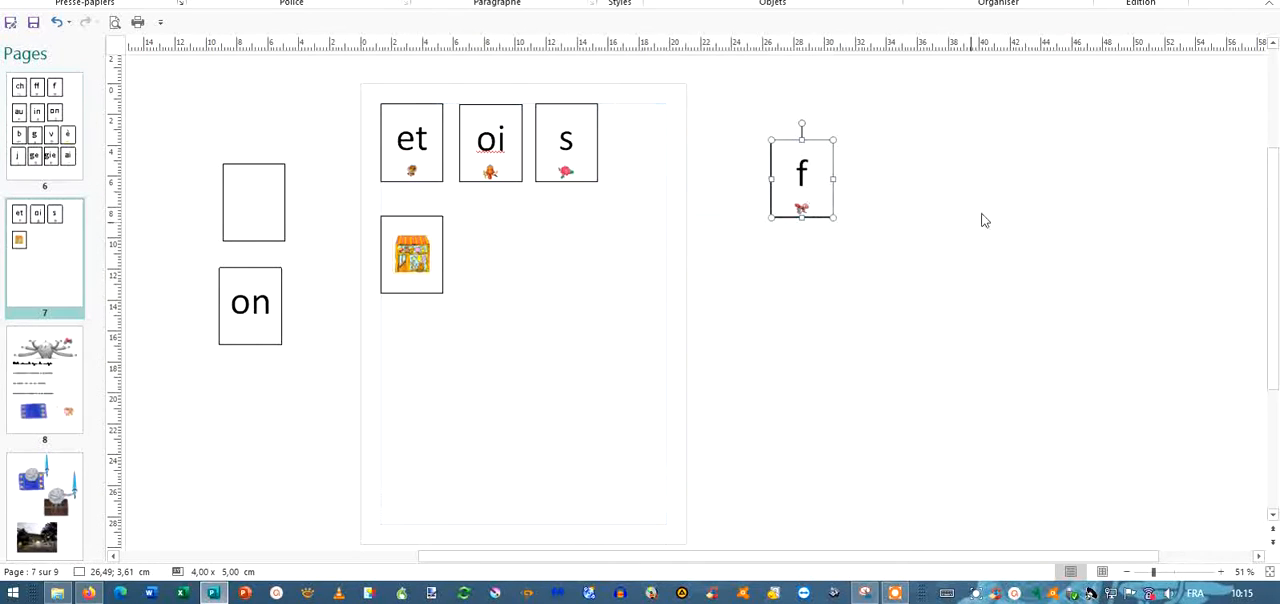
click(778, 216)
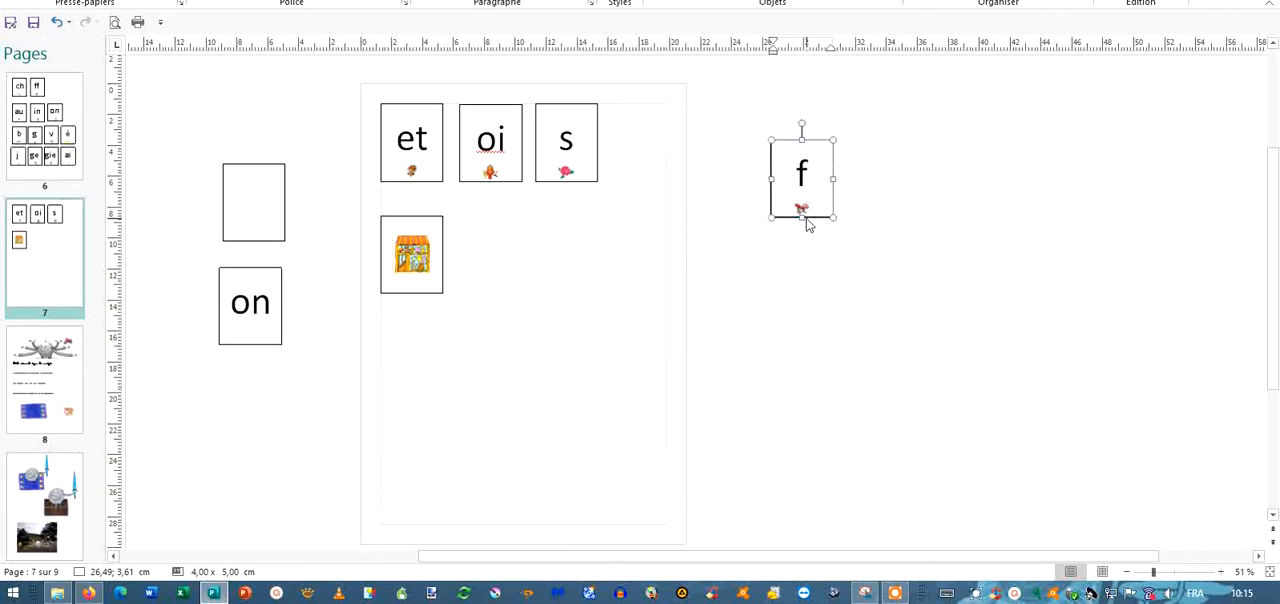
drag(806, 220, 478, 443)
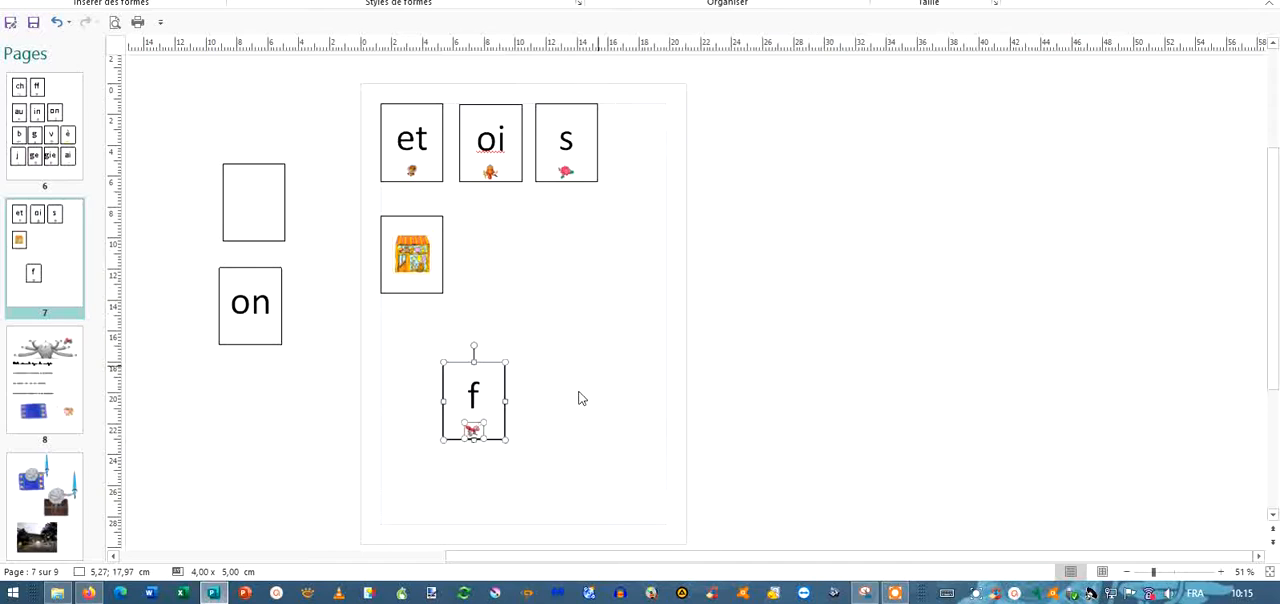
Move the small picture out of the "f" card, select the card's letter text box, and put the picture back under the letter.
click(568, 426)
mouse_move(474, 430)
mouse_down()
mouse_move(562, 434)
mouse_move(492, 437)
mouse_up()
click(491, 440)
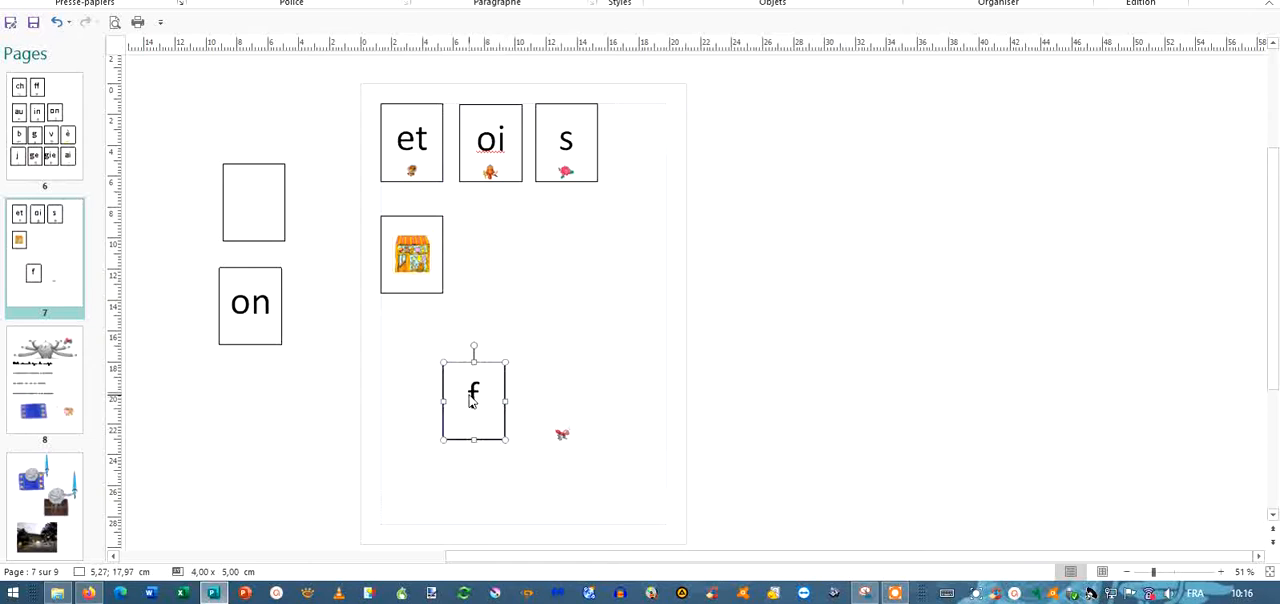
click(471, 400)
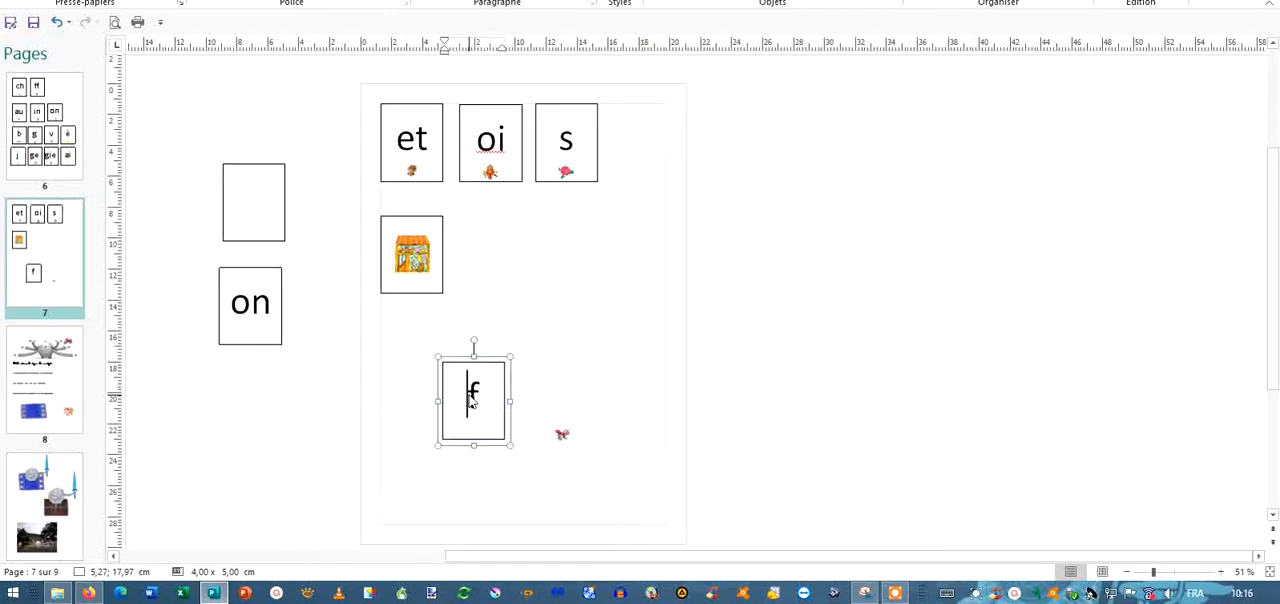
click(597, 346)
drag(564, 436, 476, 430)
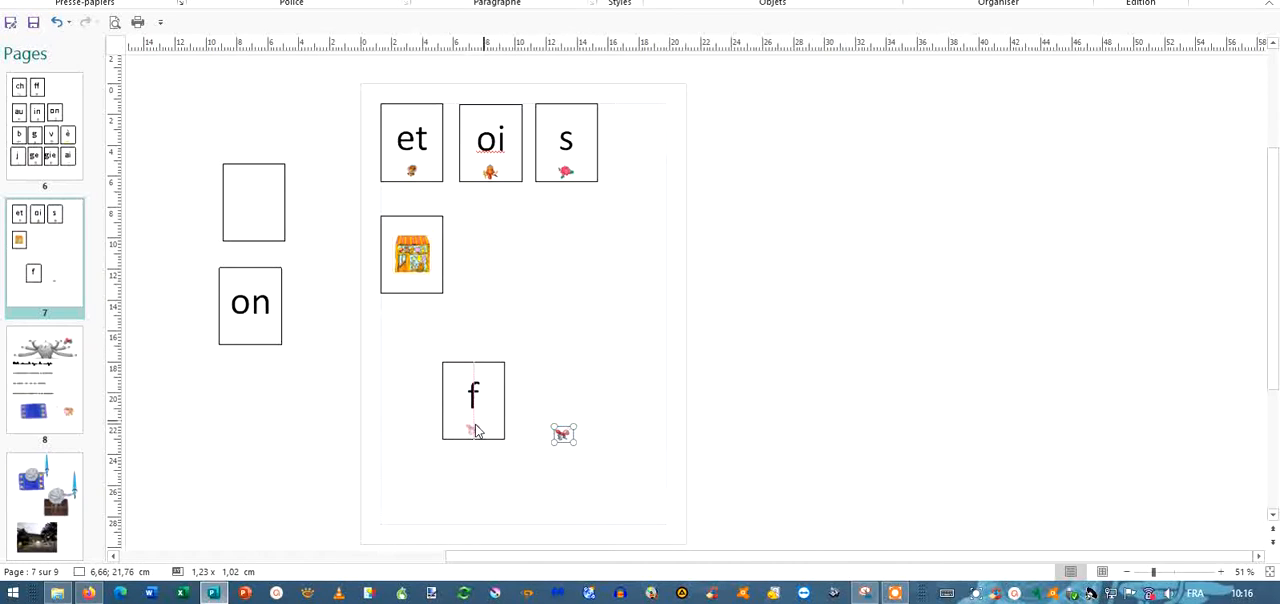
Put the small picture back under the letter in the "f" card and deselect it.
drag(476, 430, 474, 428)
click(491, 451)
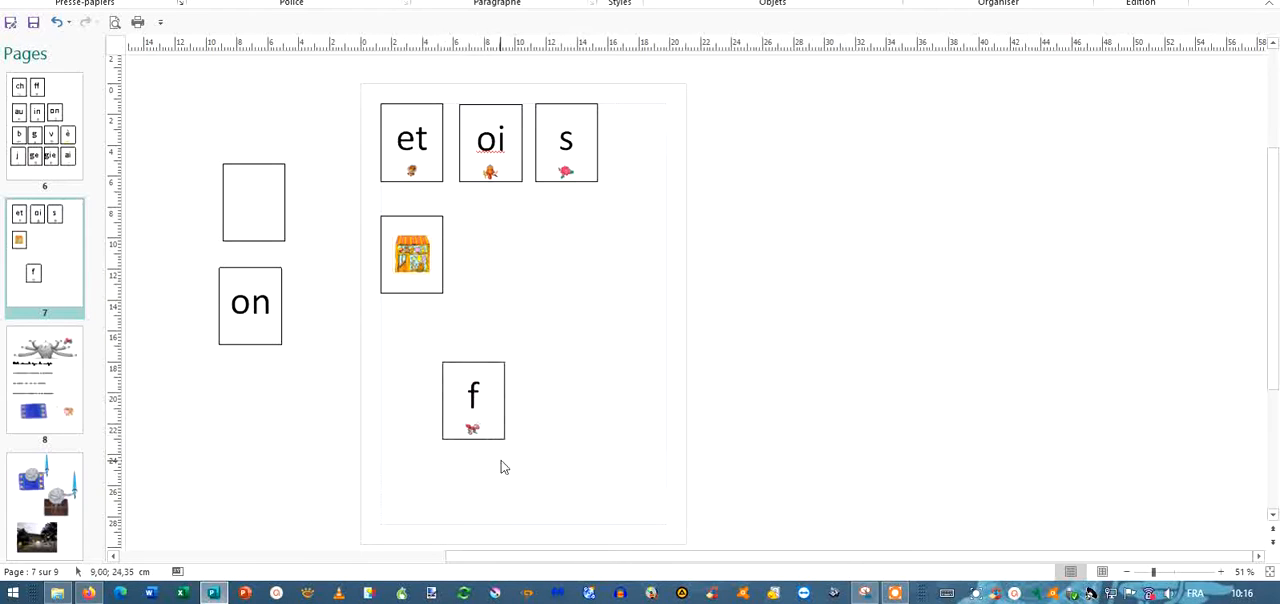
click(473, 430)
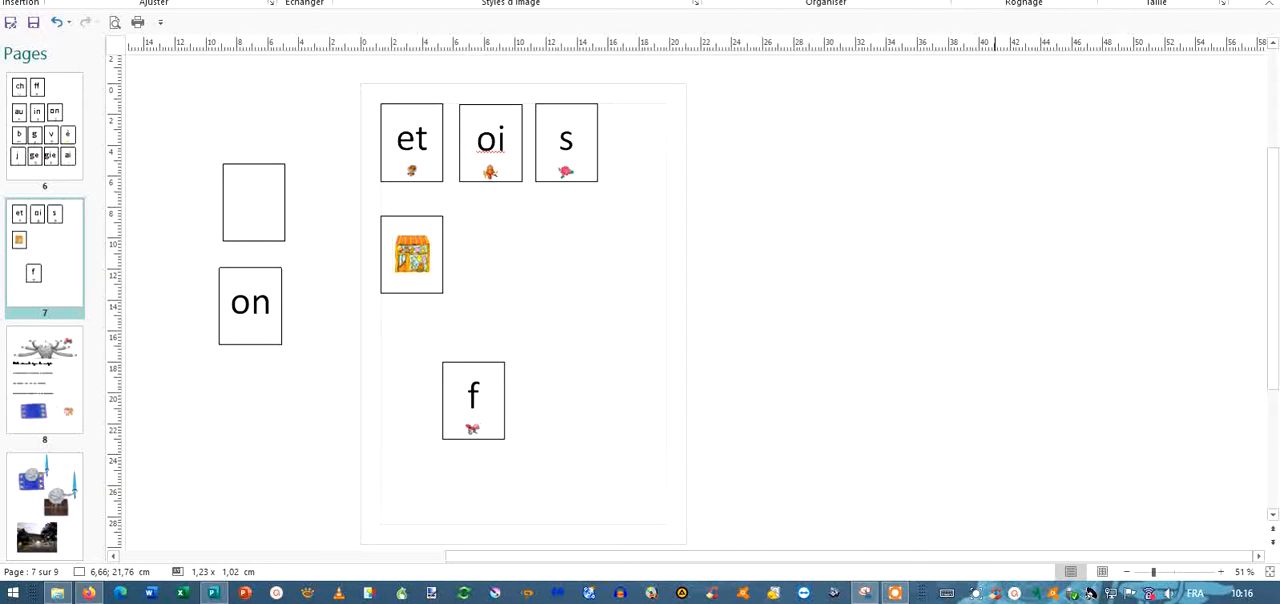
click(473, 429)
click(557, 421)
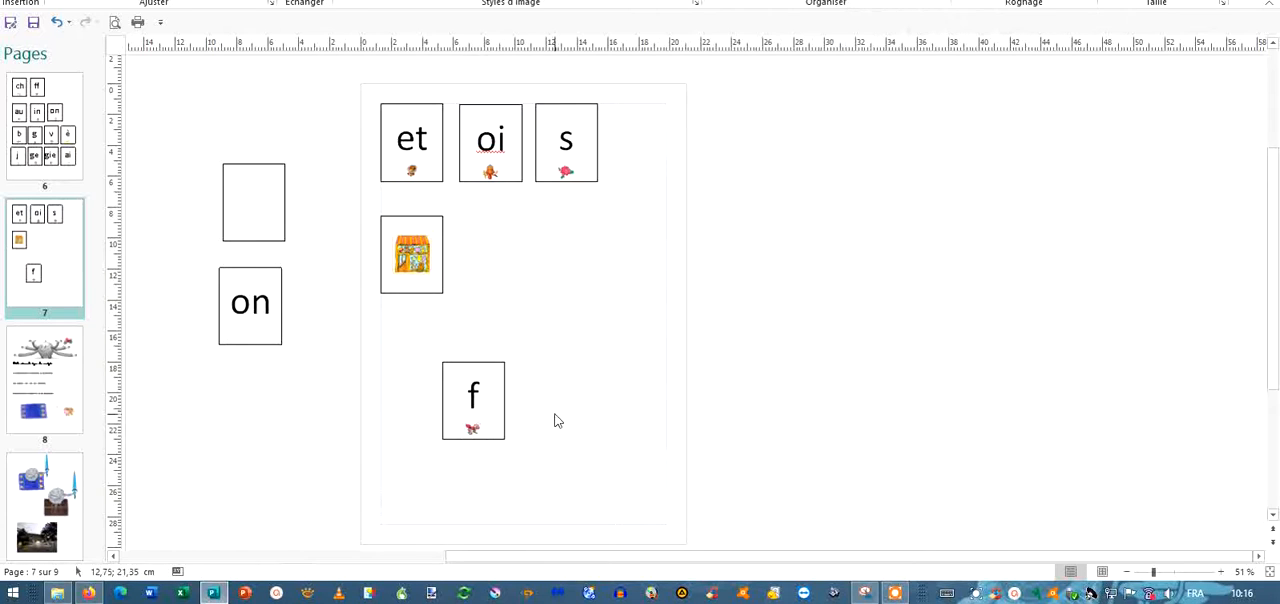
Group the "f" card's text box with its picture, then move the card to the empty area beside the shop card.
drag(430, 337, 544, 473)
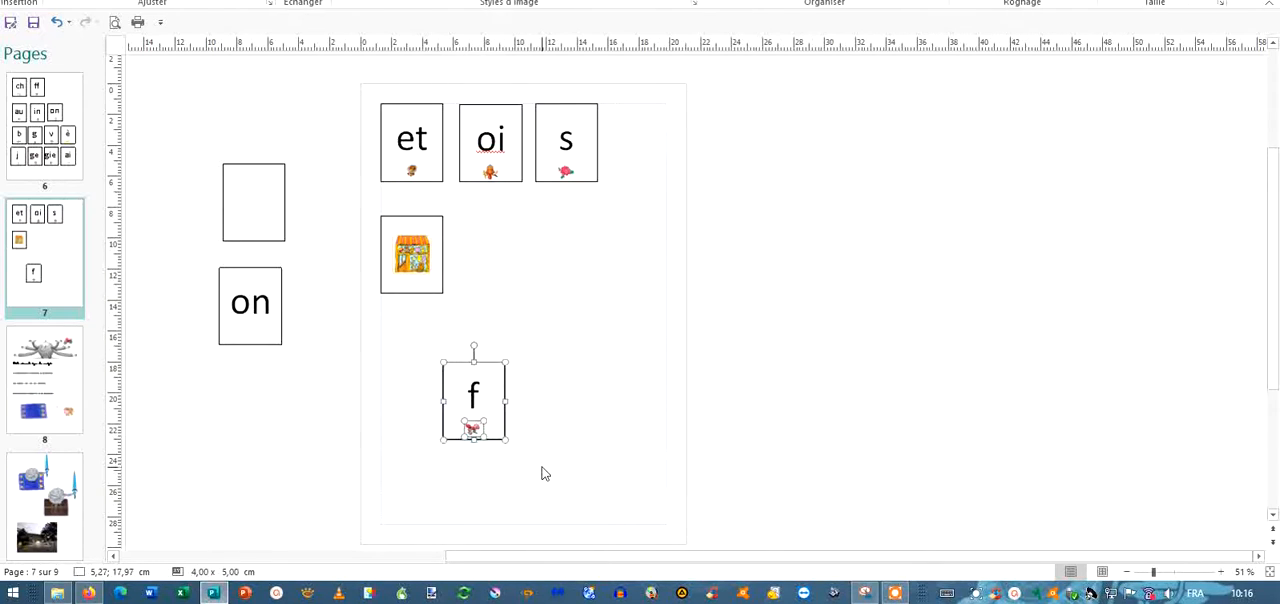
key(ctrl+shift+g)
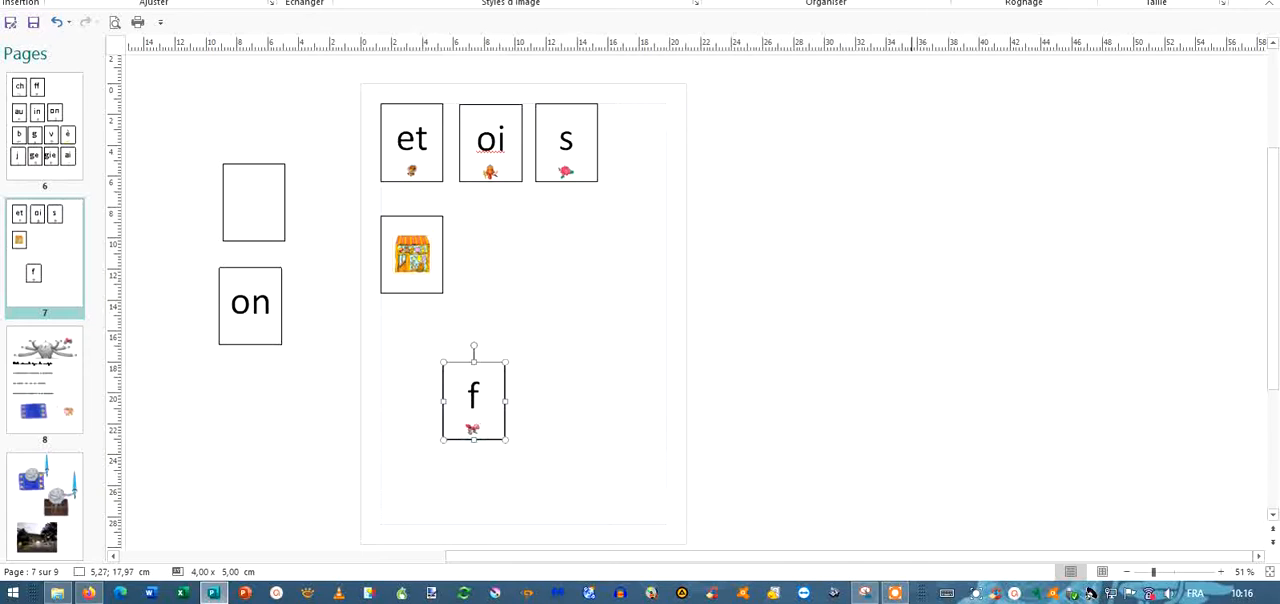
drag(494, 440, 557, 339)
click(627, 366)
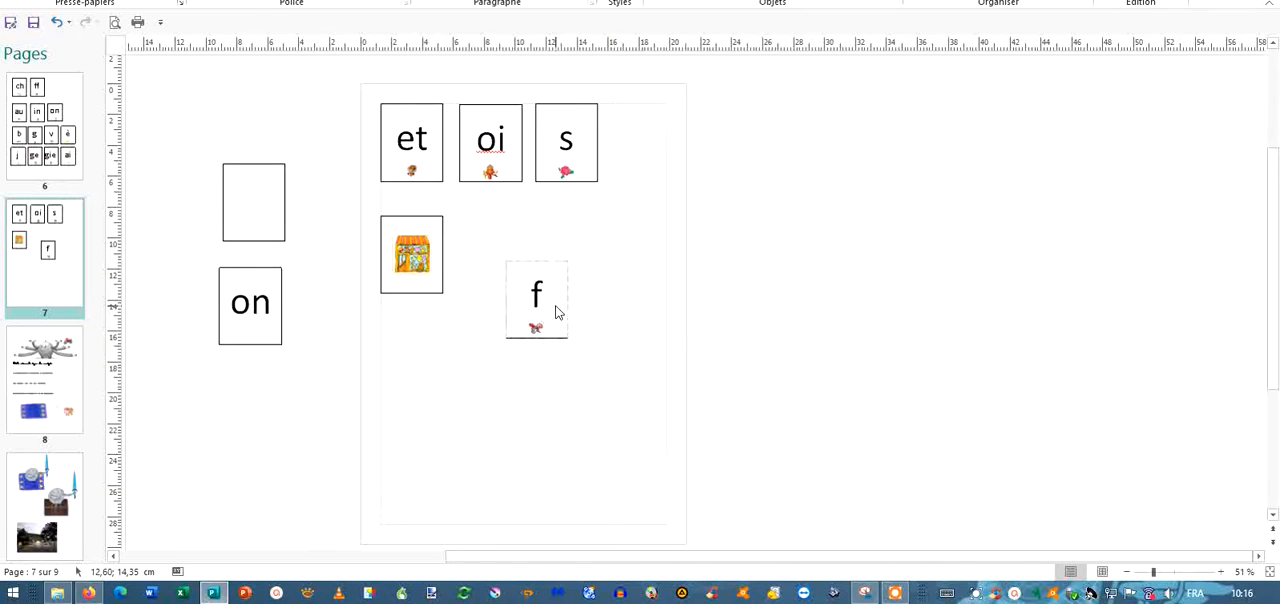
right_click(558, 320)
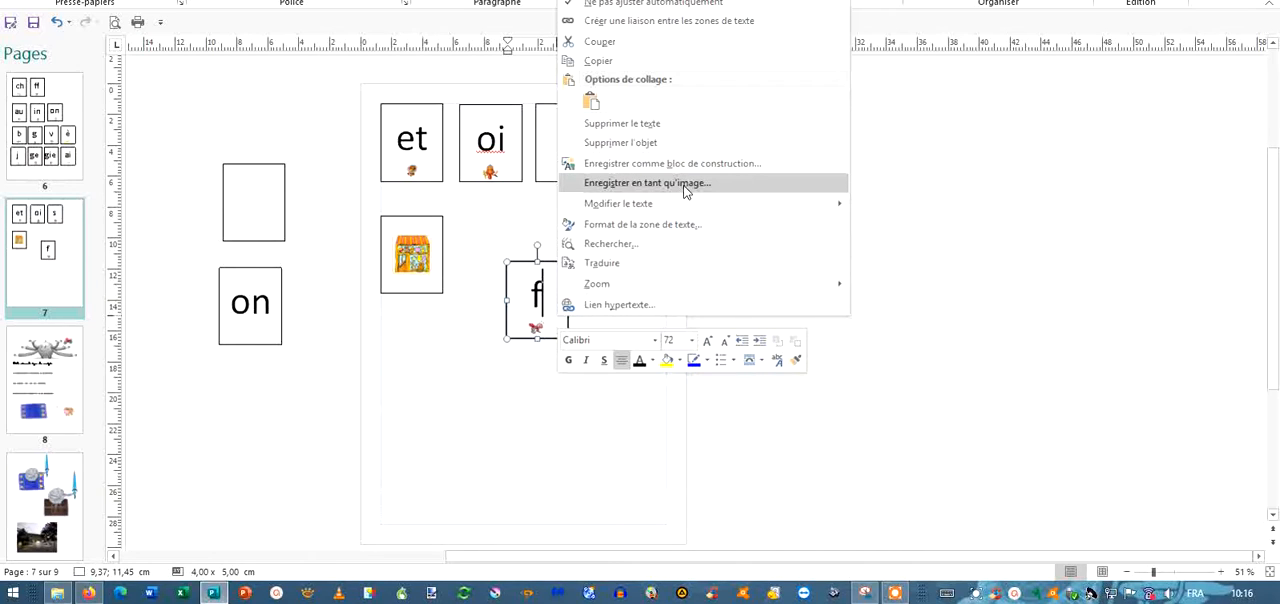
click(993, 372)
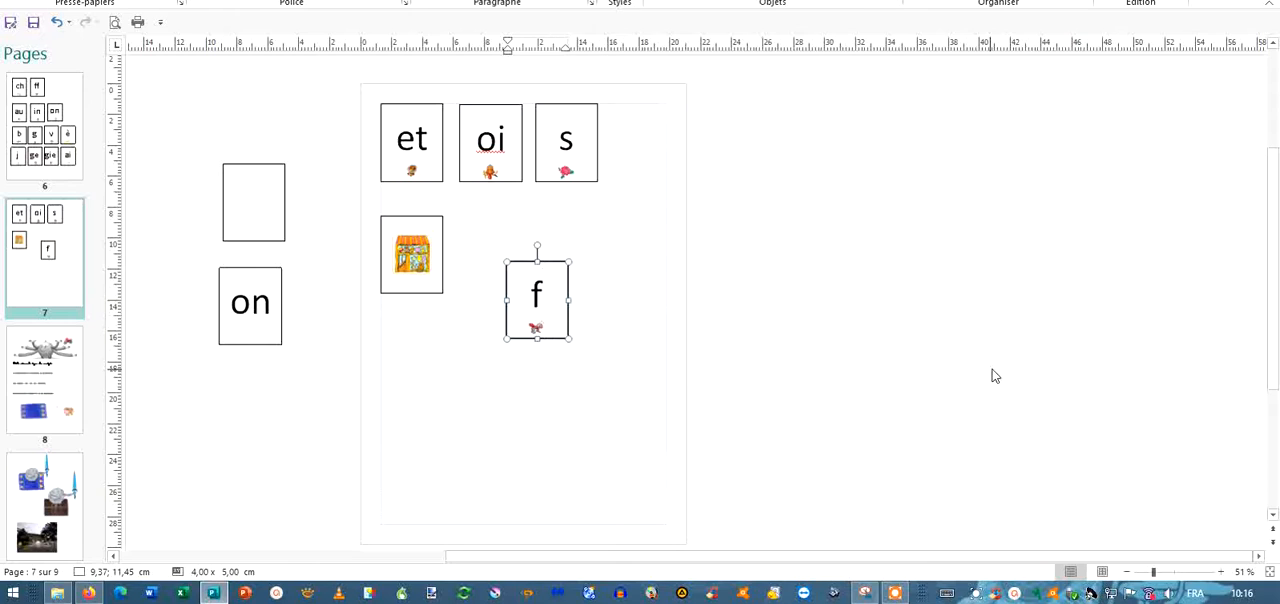
click(653, 412)
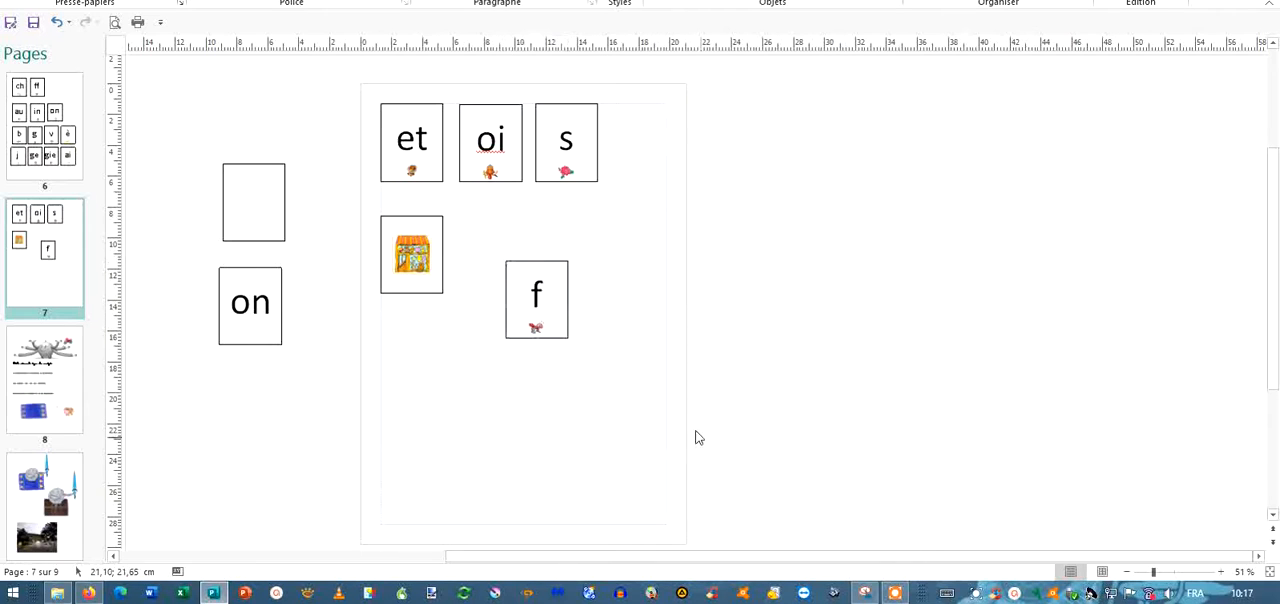
Capture the "f" card with the screen capture tool (Outil Capture d'écran), then minimize the tool.
click(864, 594)
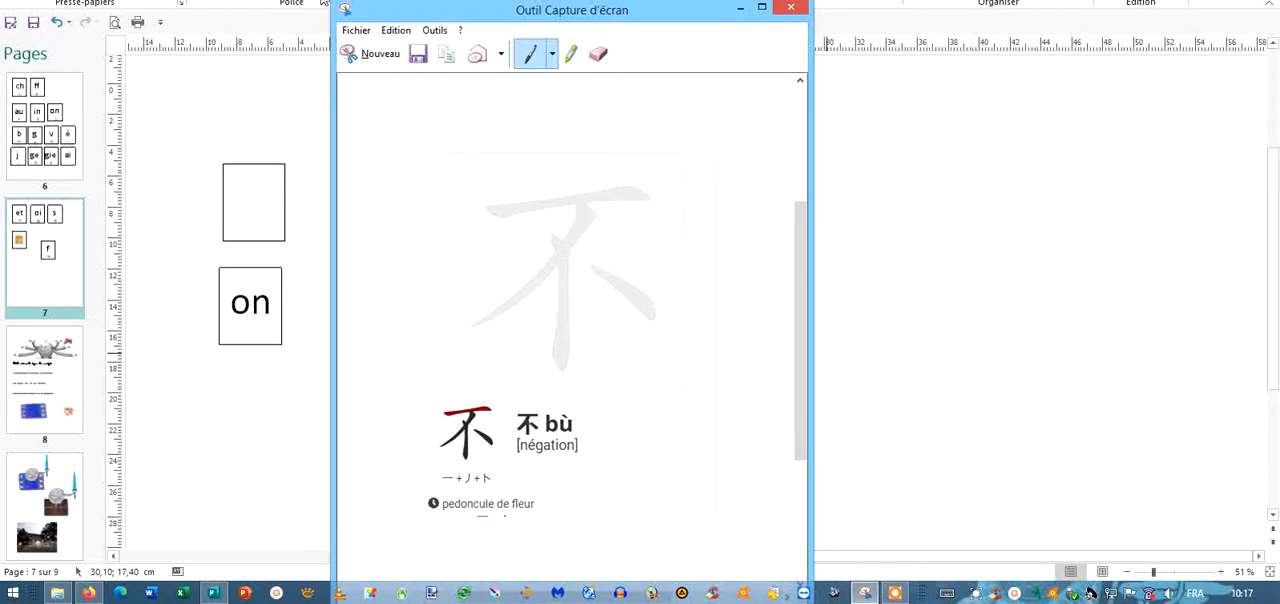
click(368, 52)
drag(497, 252, 581, 348)
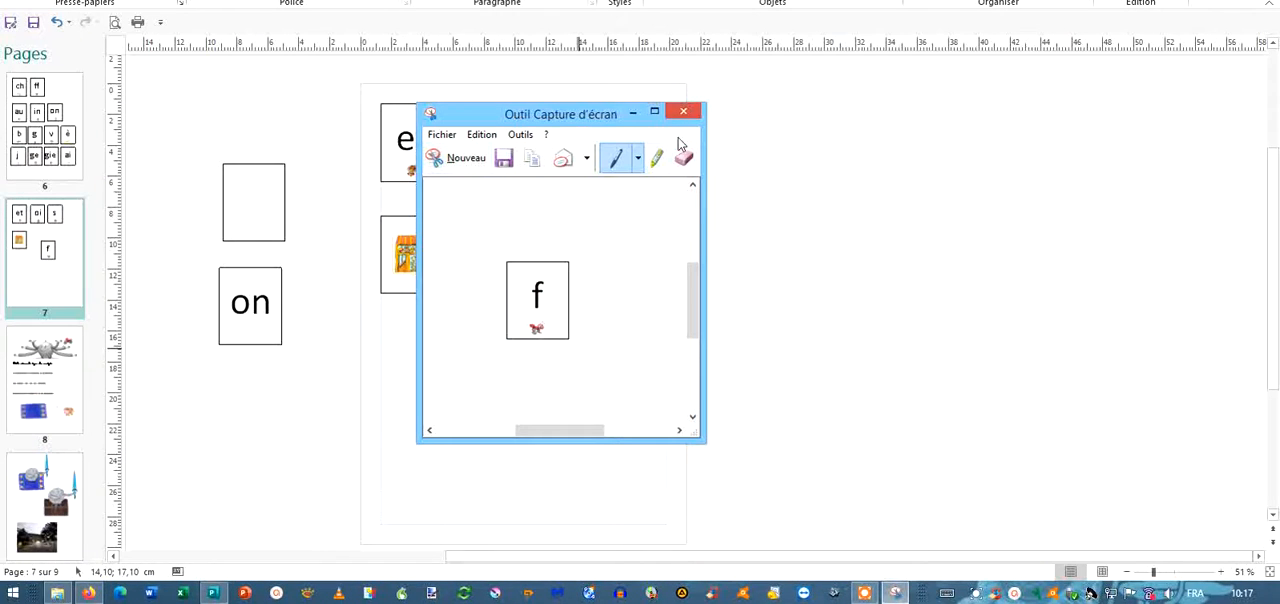
click(632, 113)
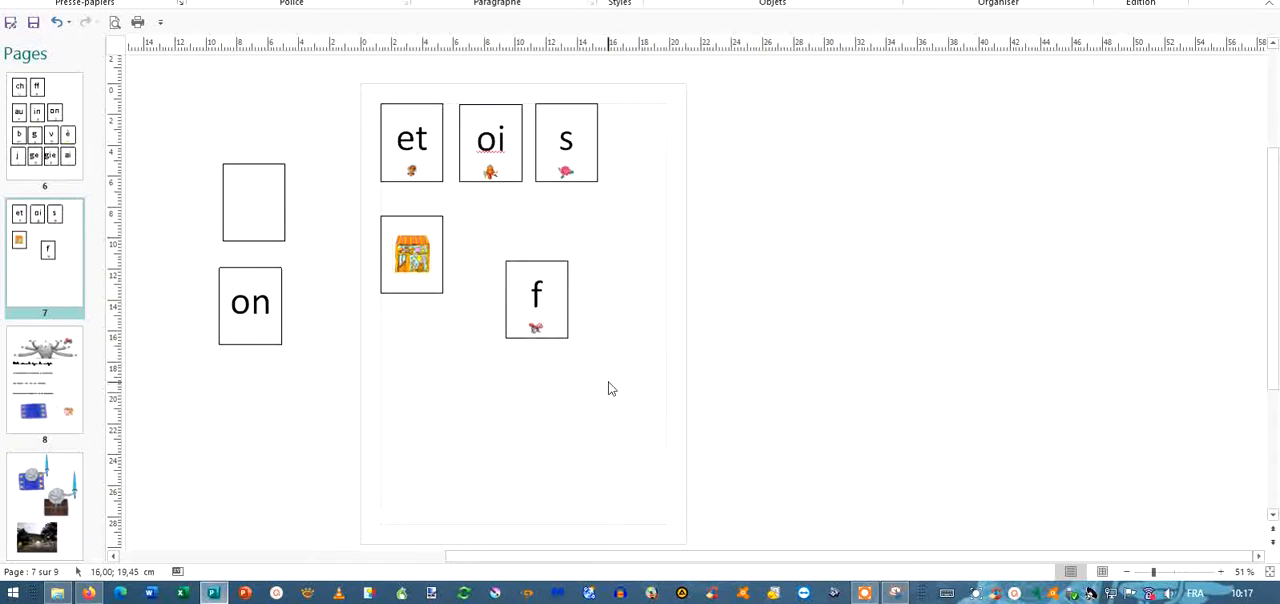
Switch to Genially and record a short audio clip of about 2 seconds for page 2.
click(90, 593)
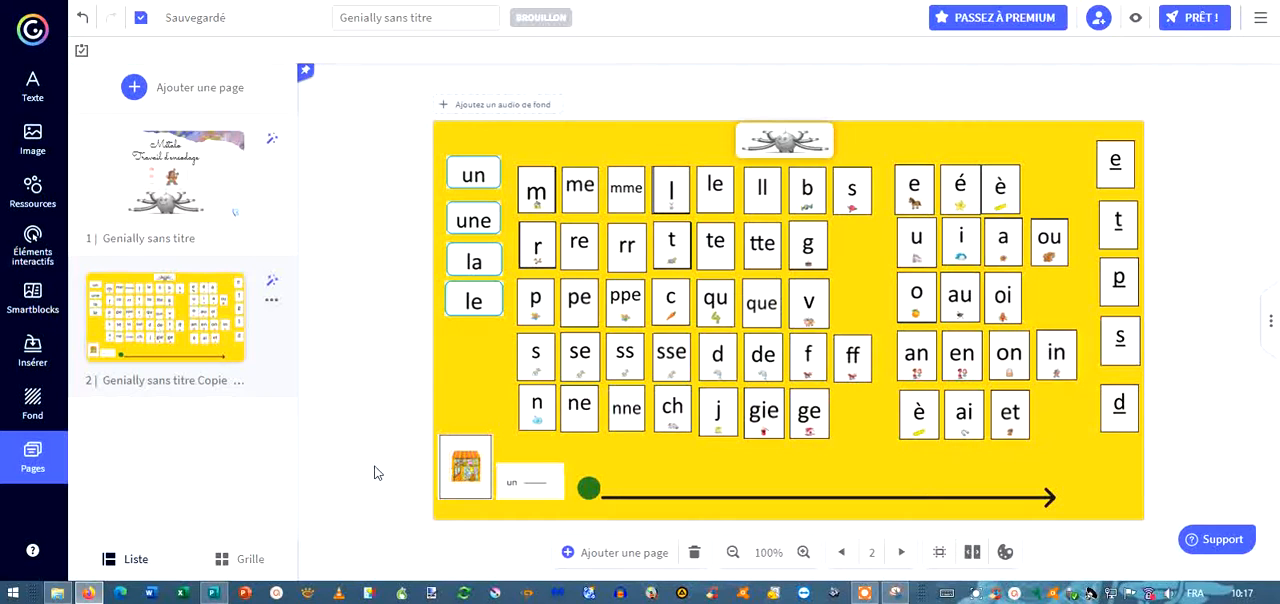
click(30, 357)
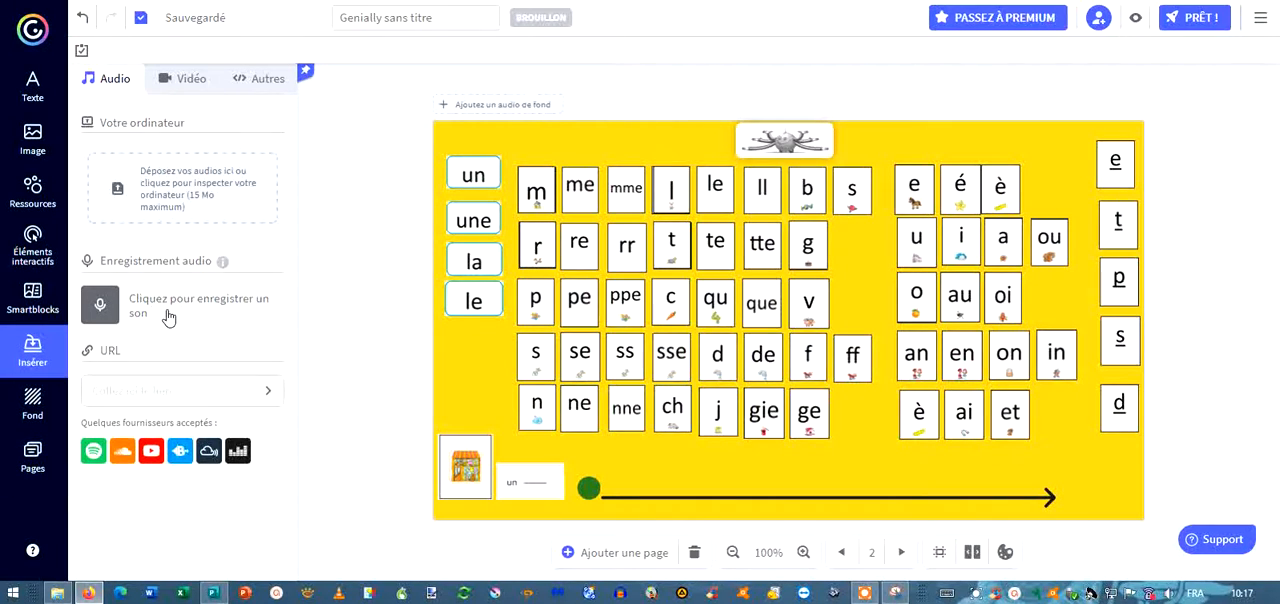
click(96, 315)
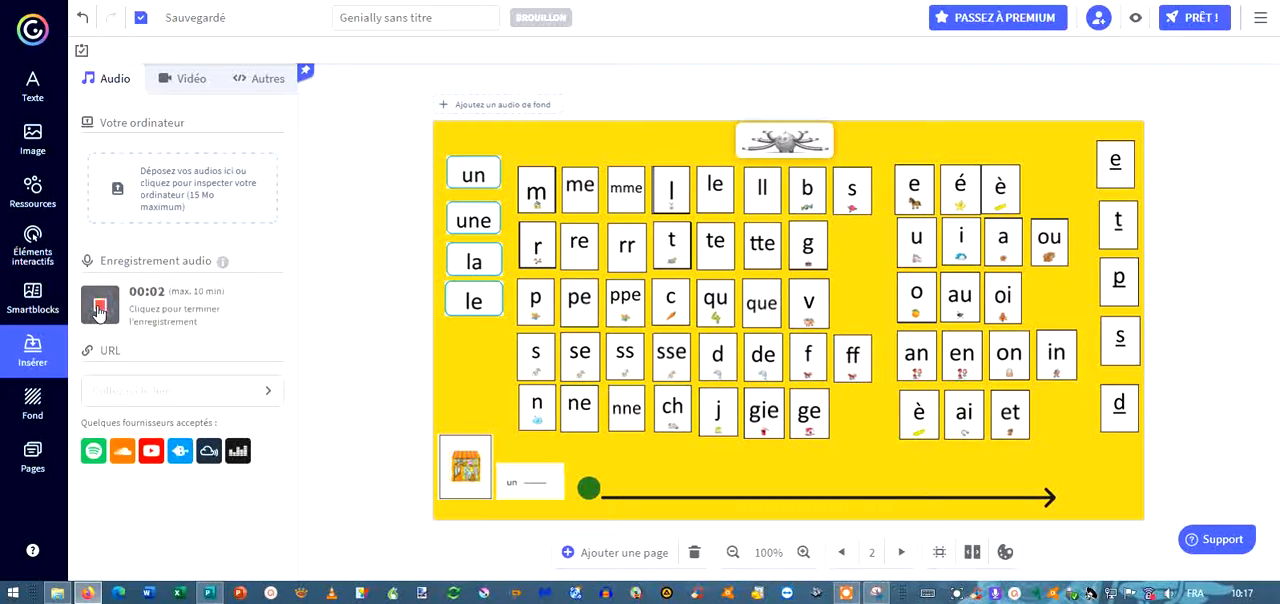
click(97, 313)
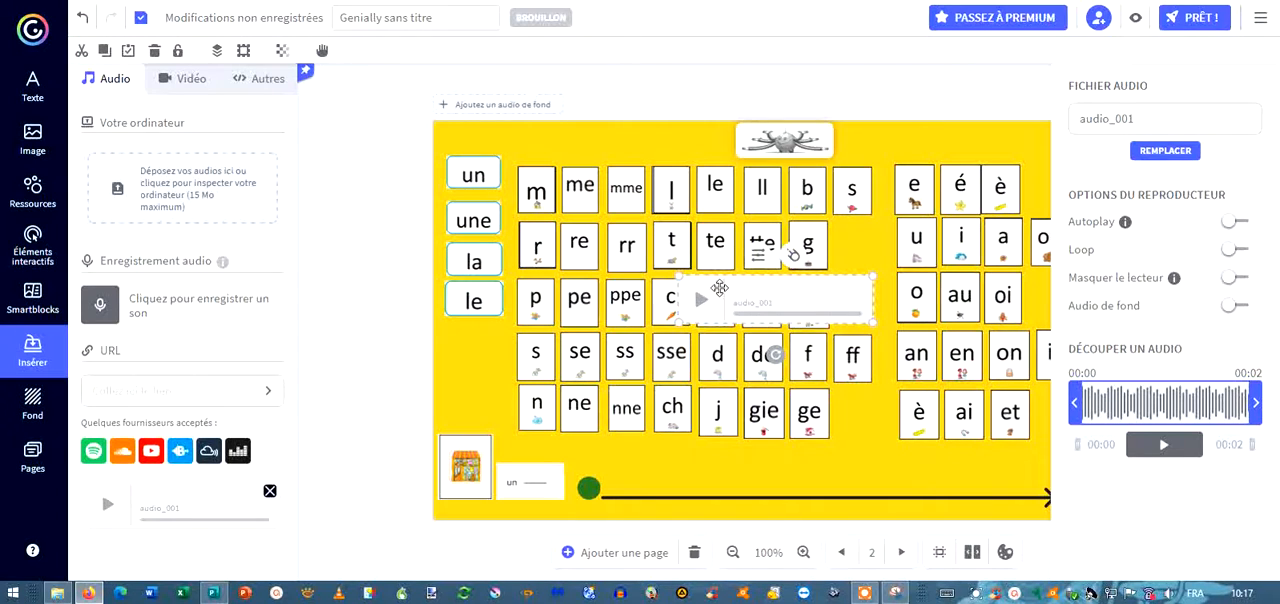
Move the audio player onto the arrow line below the cards and enable Autoplay and Masquer le lecteur.
drag(719, 288, 838, 474)
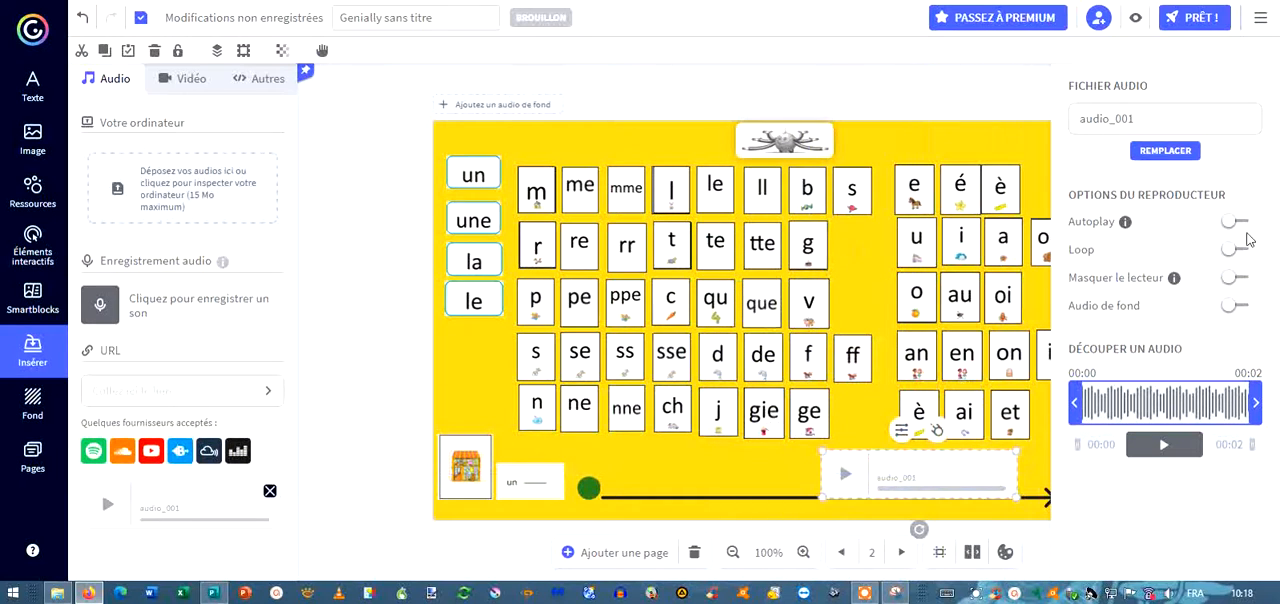
click(1243, 224)
click(1241, 279)
click(893, 94)
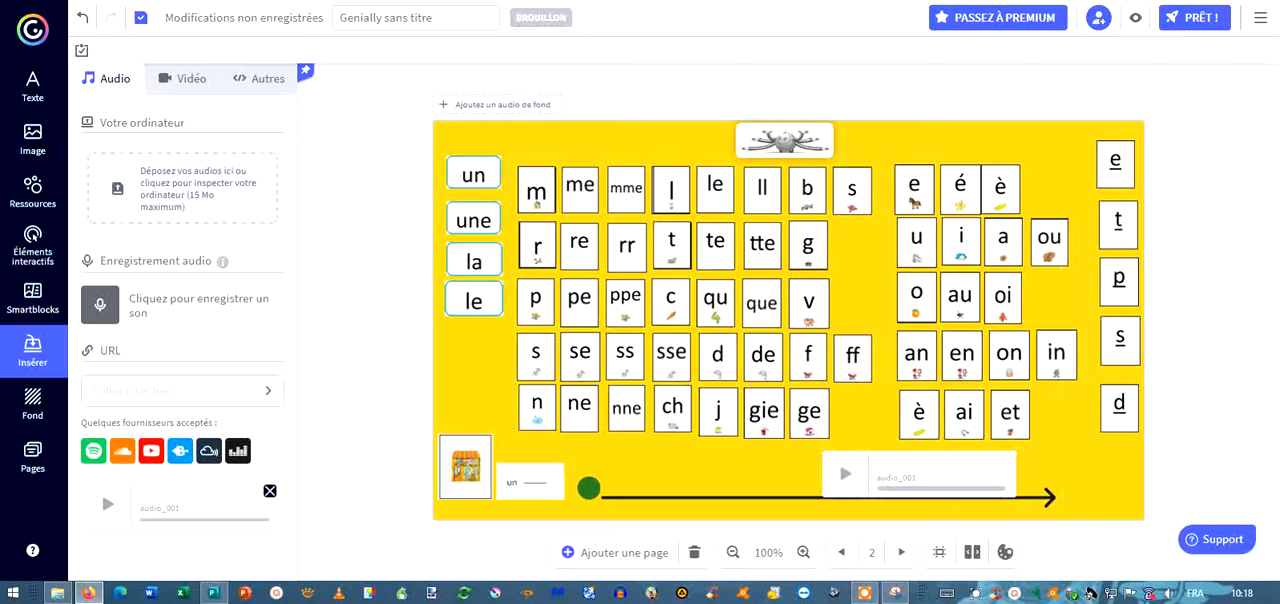
Preview the page, test moving the "un", "m" and "a" cards onto the arrow line, and return to editing.
click(1133, 20)
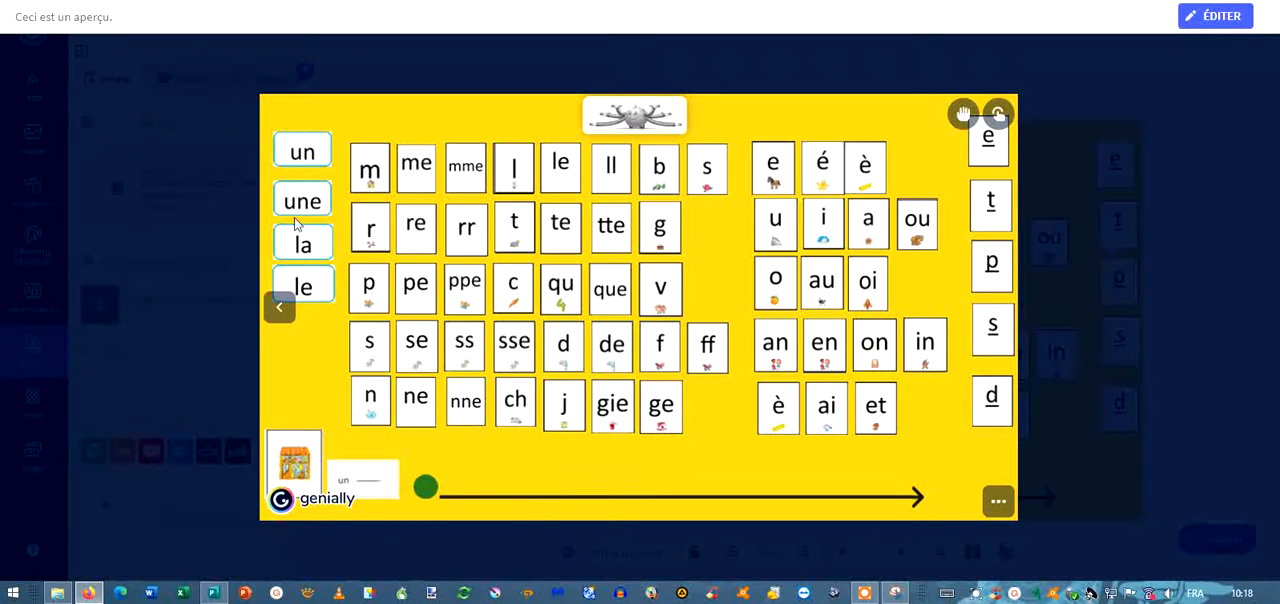
drag(308, 155, 486, 480)
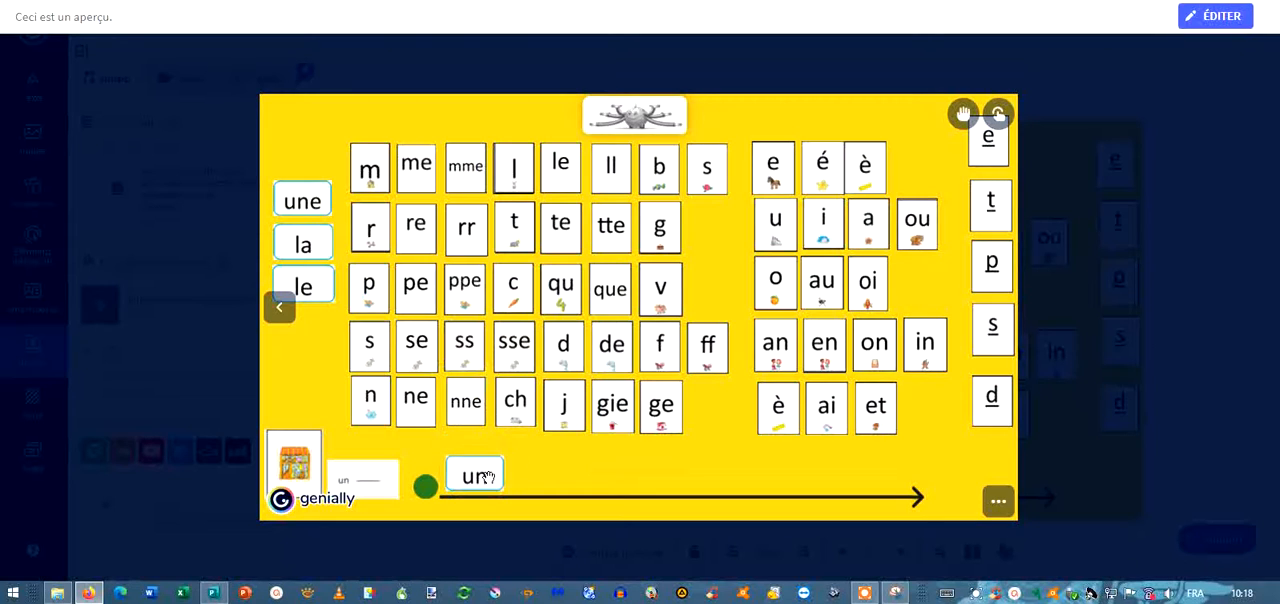
drag(372, 163, 534, 470)
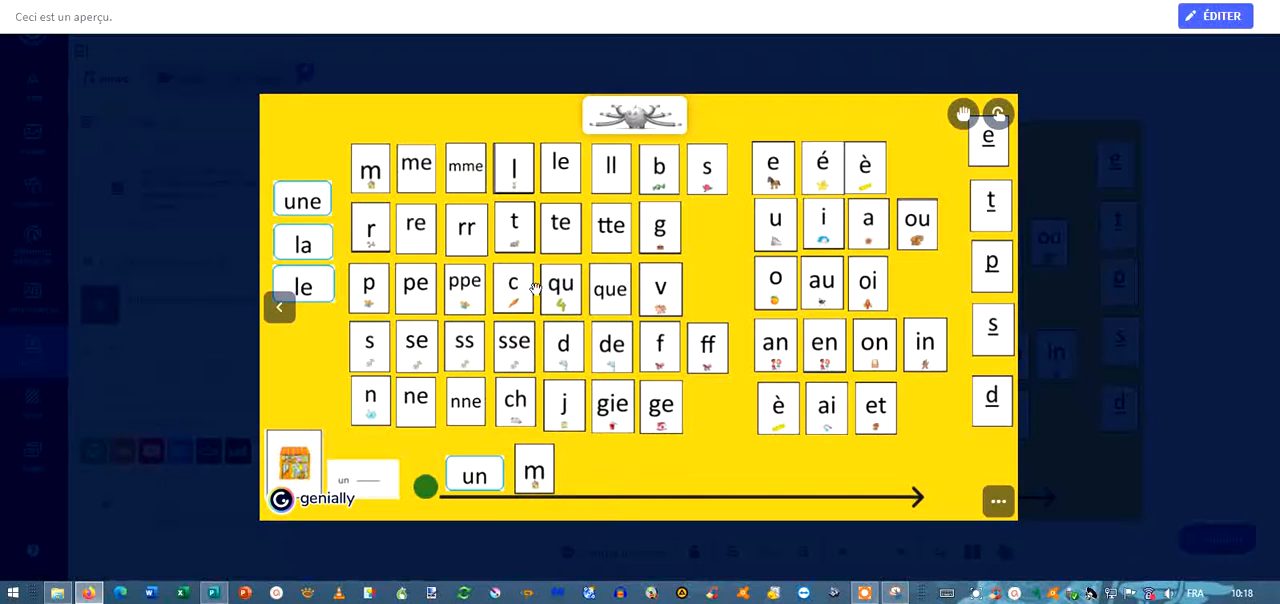
drag(709, 418, 580, 470)
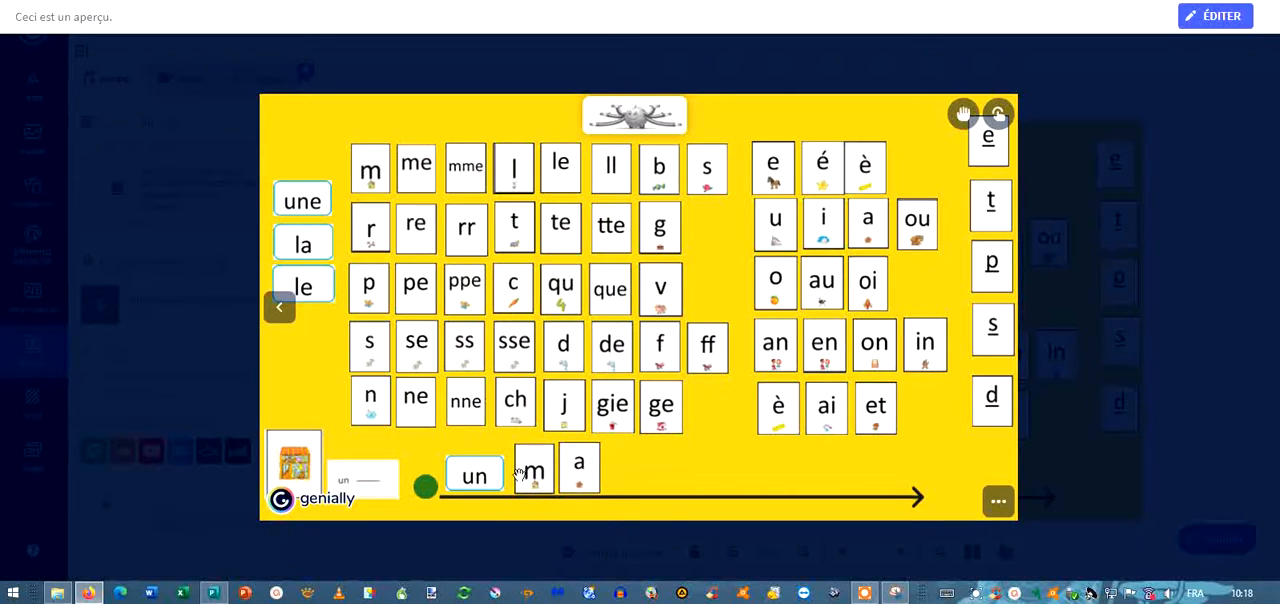
click(1227, 24)
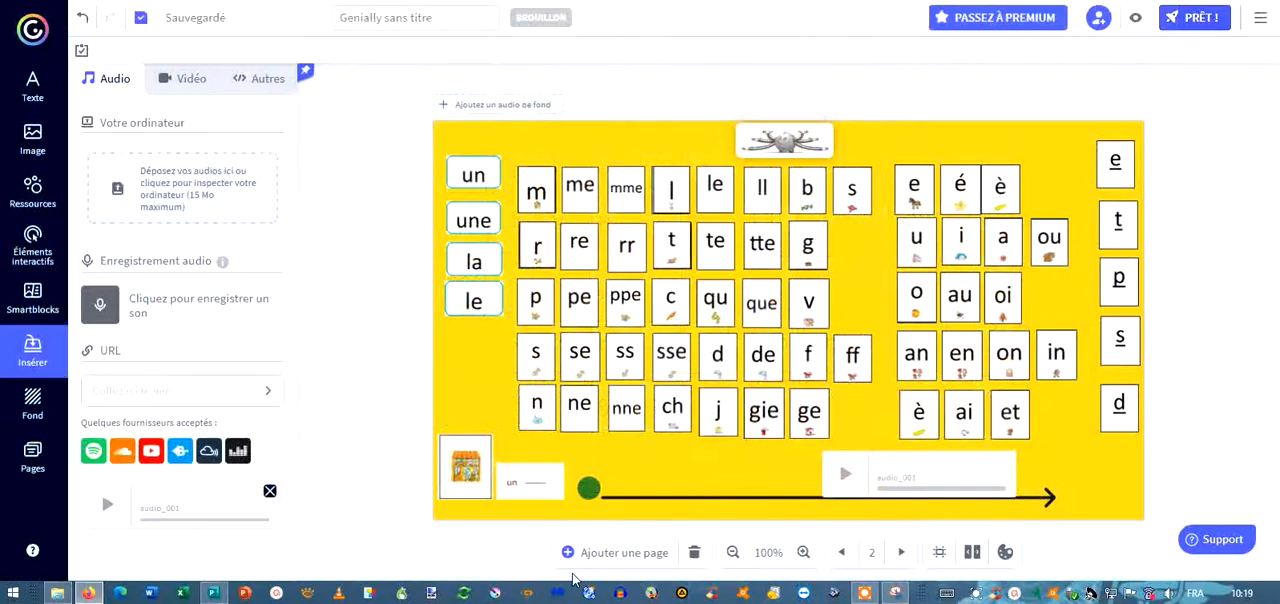
click(541, 358)
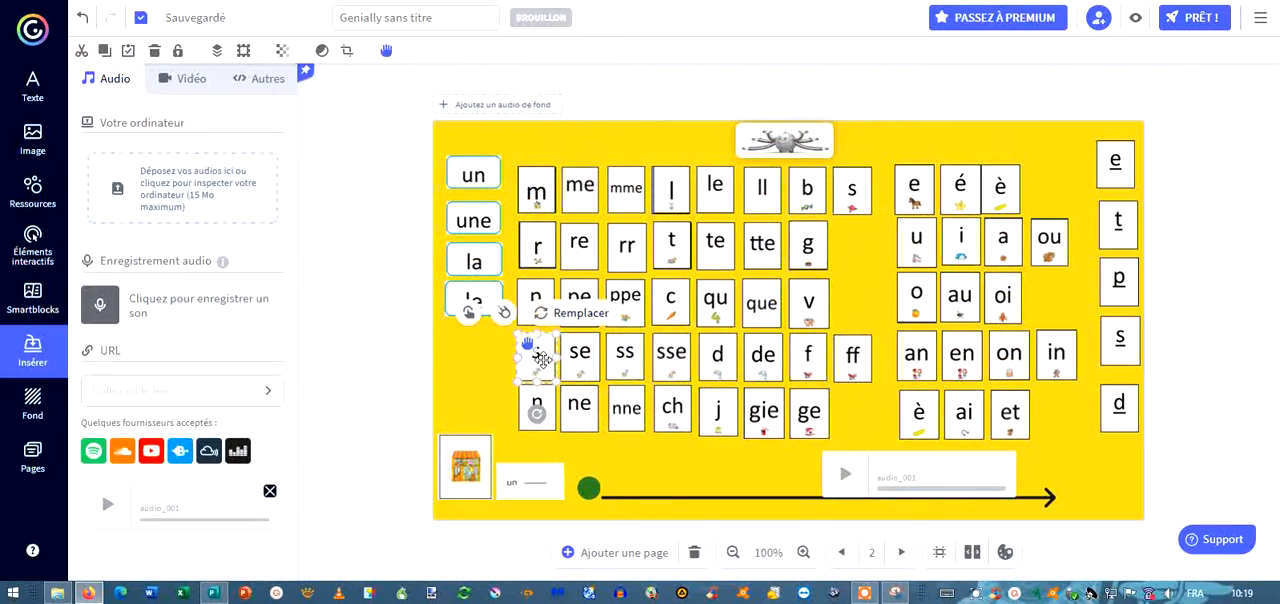
click(395, 377)
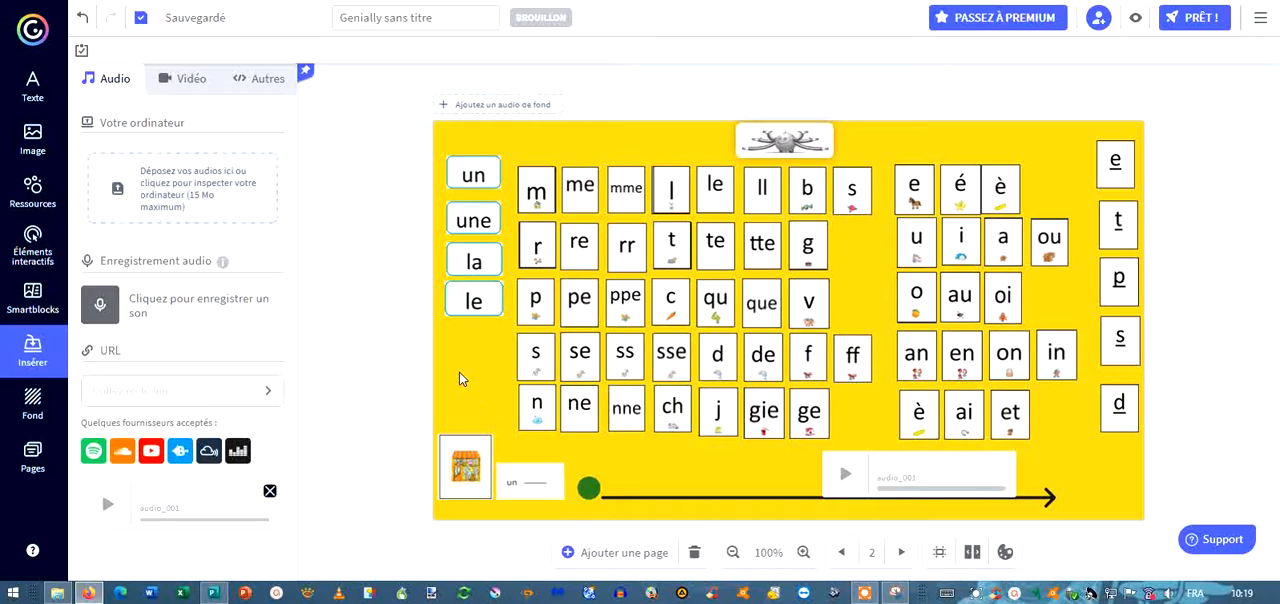
click(532, 374)
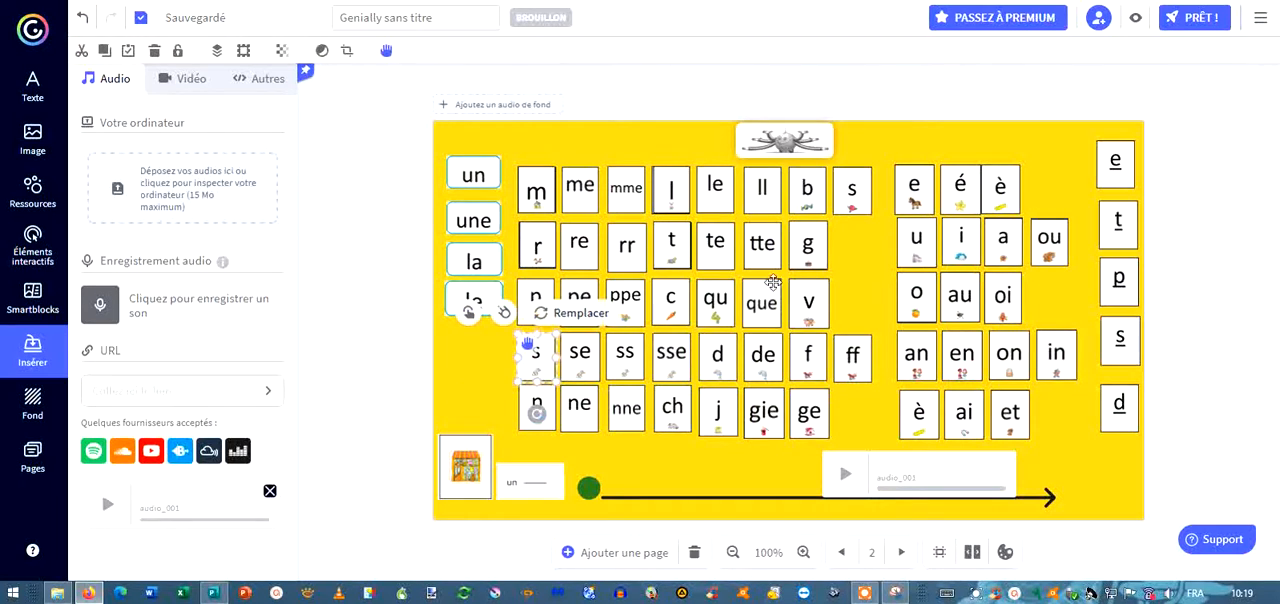
click(1260, 17)
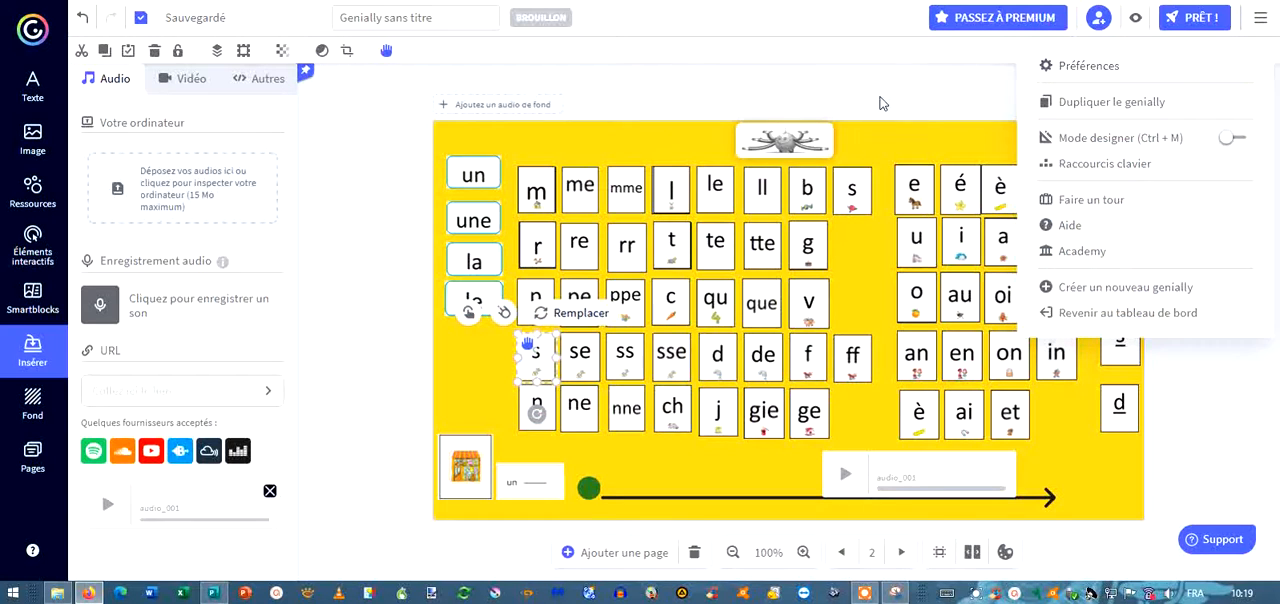
click(880, 98)
click(536, 368)
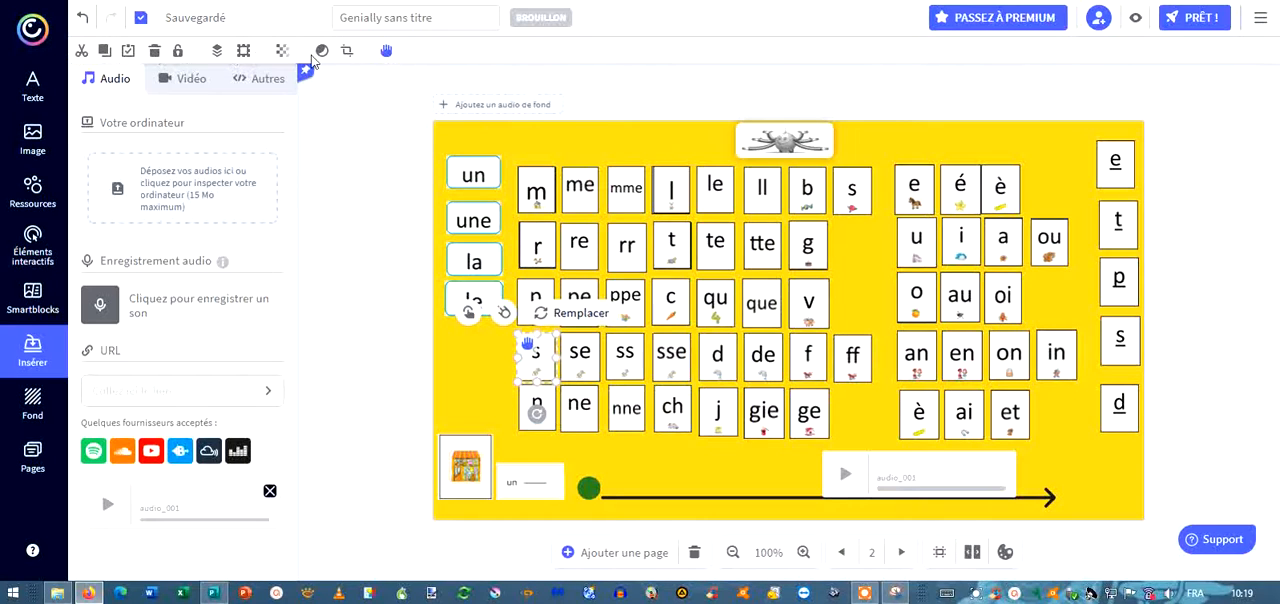
Unlock the octopus picture, try making it movable for viewers, turn that off, and lock the picture again.
click(815, 148)
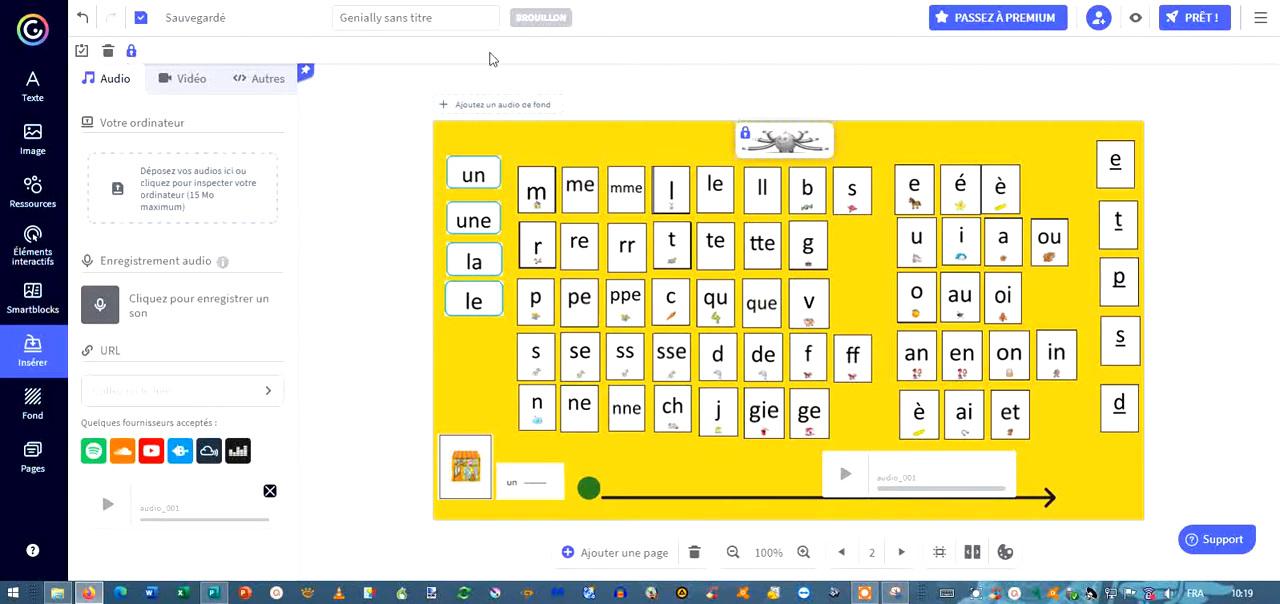
click(131, 50)
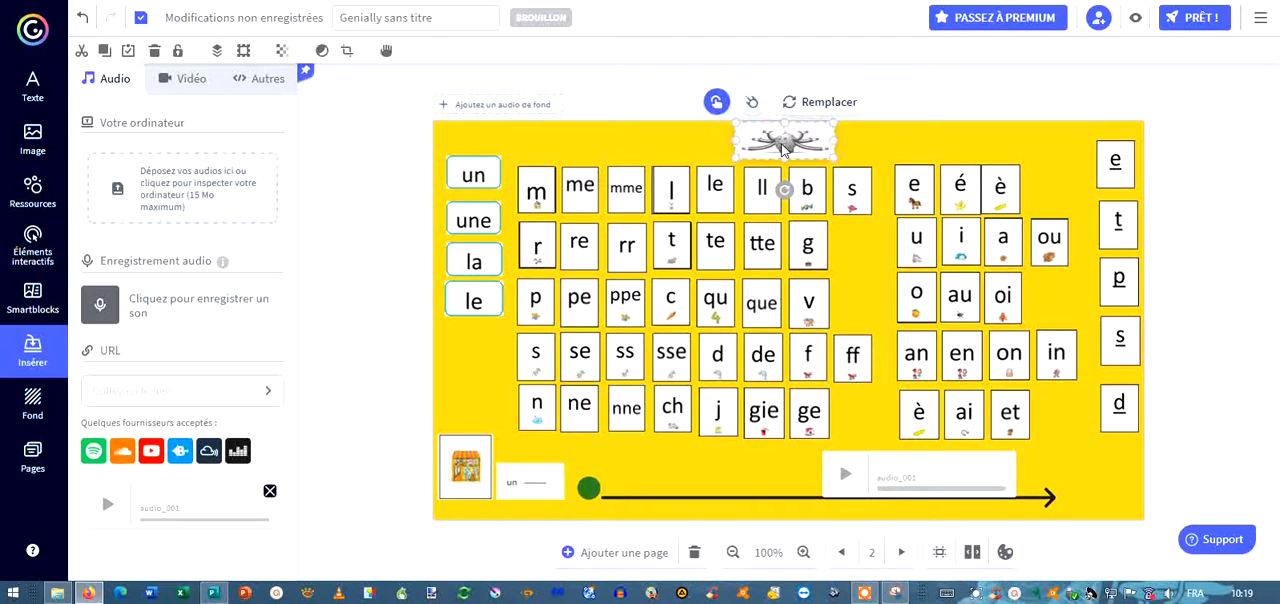
click(386, 51)
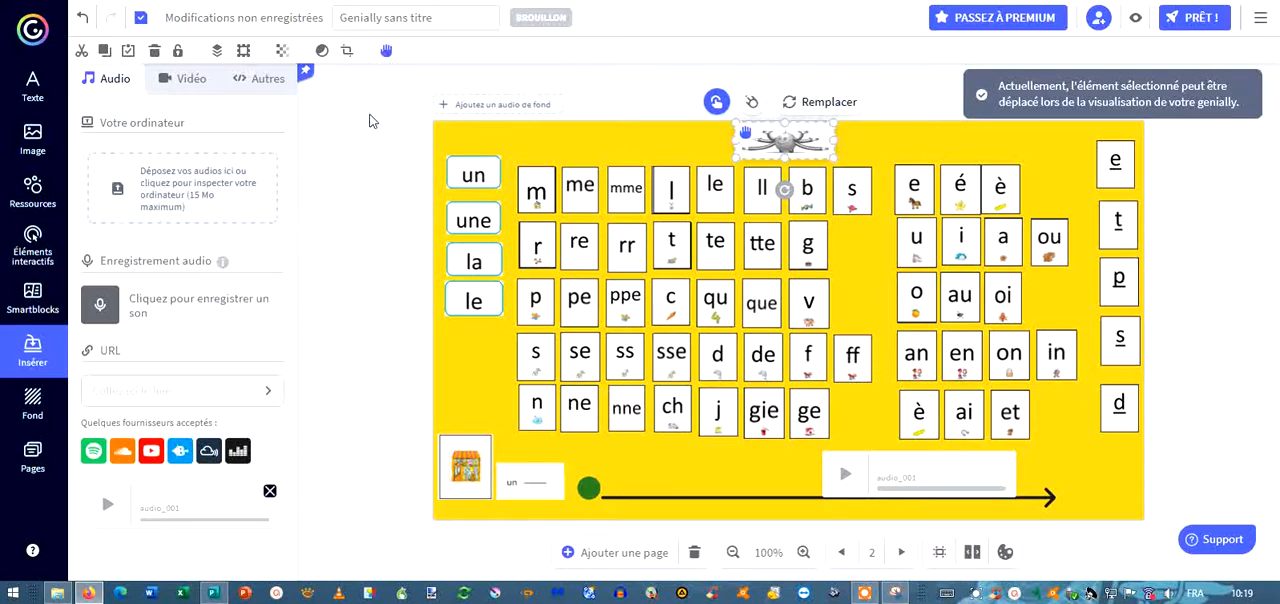
click(384, 52)
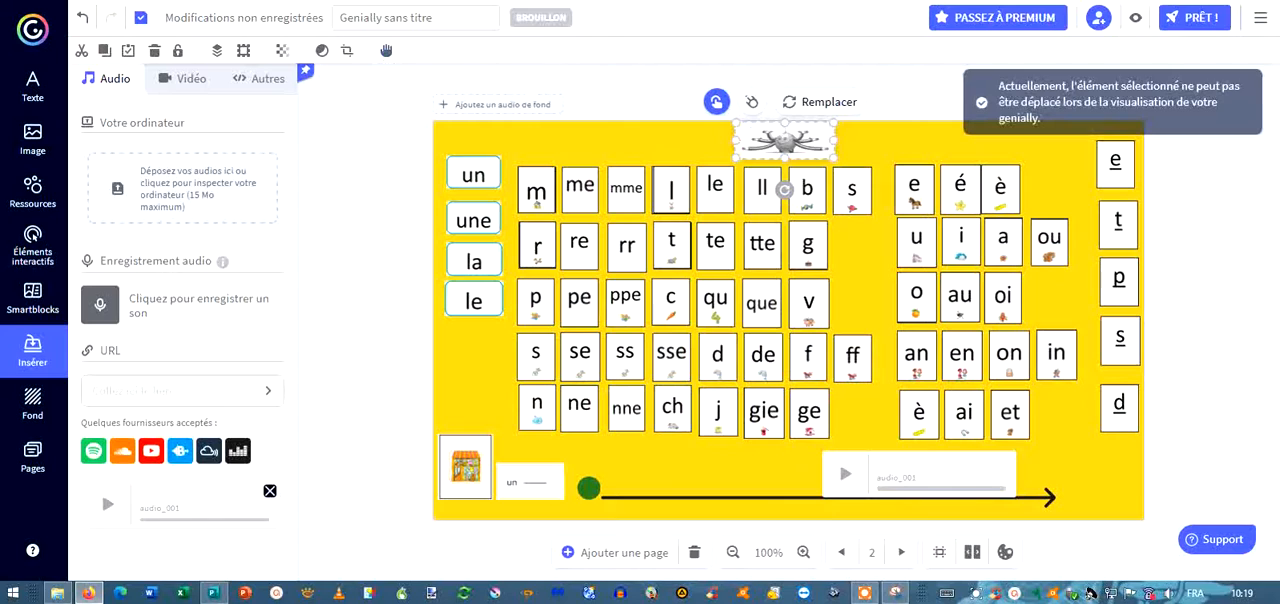
click(177, 52)
click(329, 176)
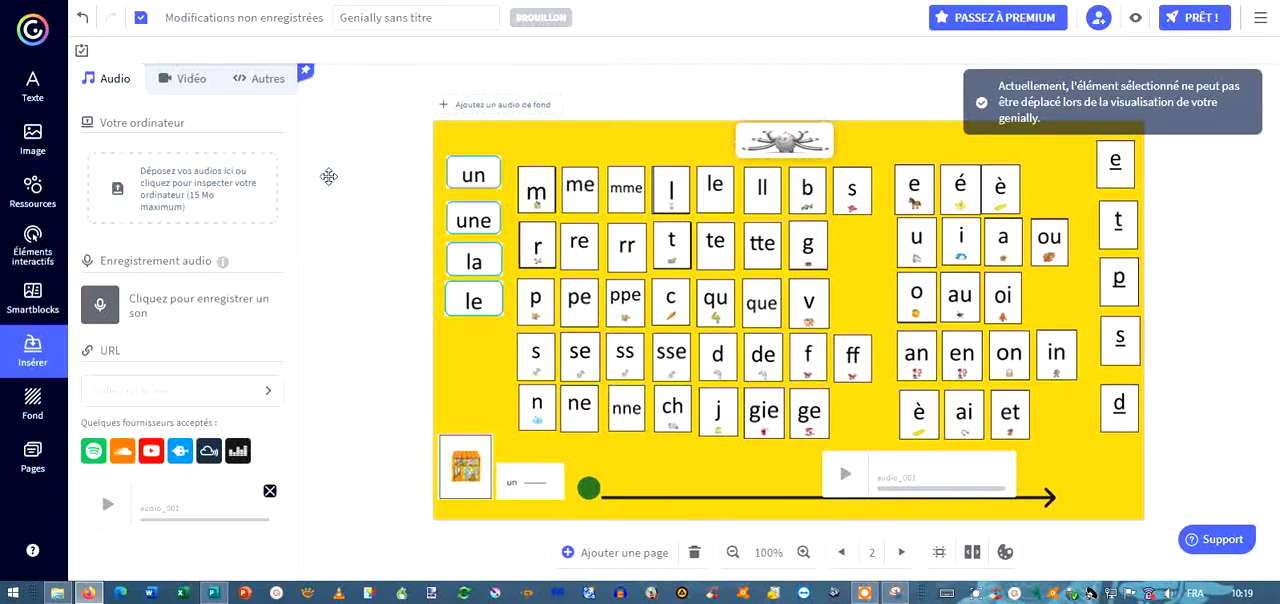